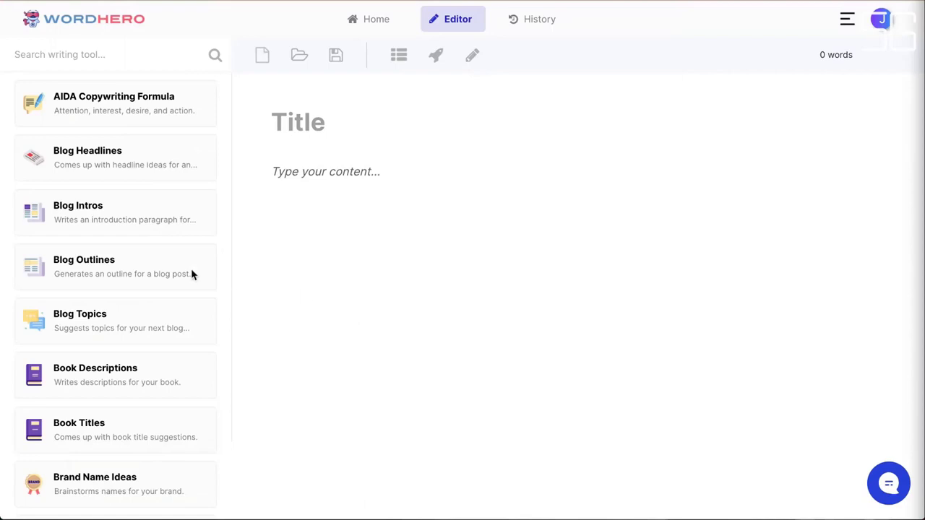
# Browse the list of writing tools and filter it with the search term "blog".
pyautogui.scroll(-2, 154, 380)
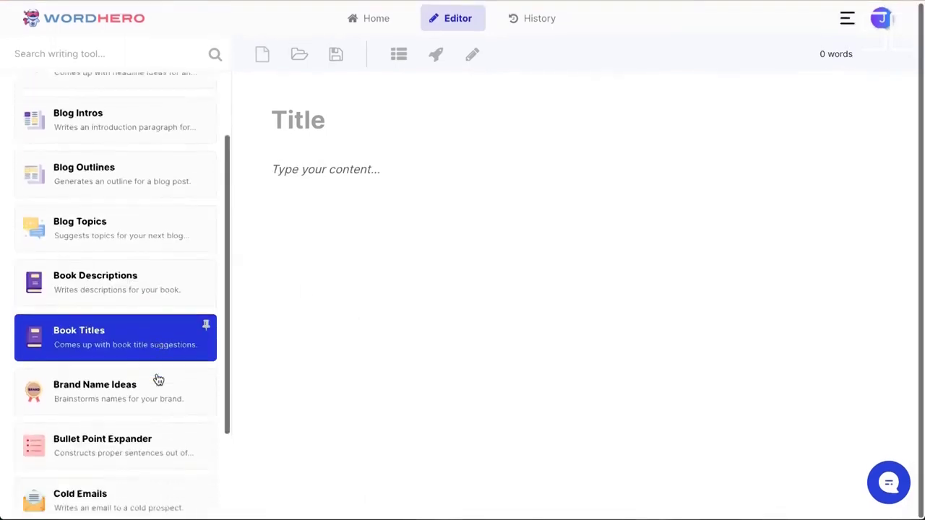
pyautogui.scroll(-6, 155, 368)
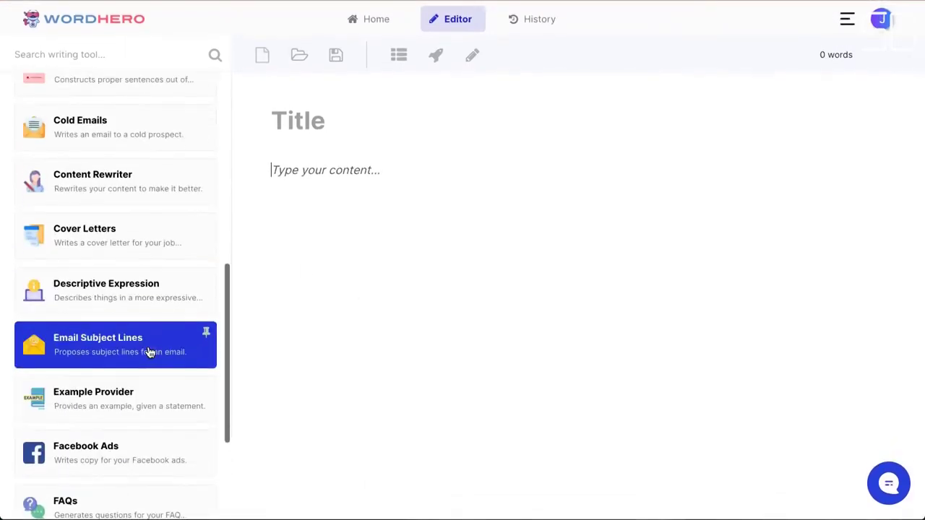
pyautogui.scroll(8, 148, 352)
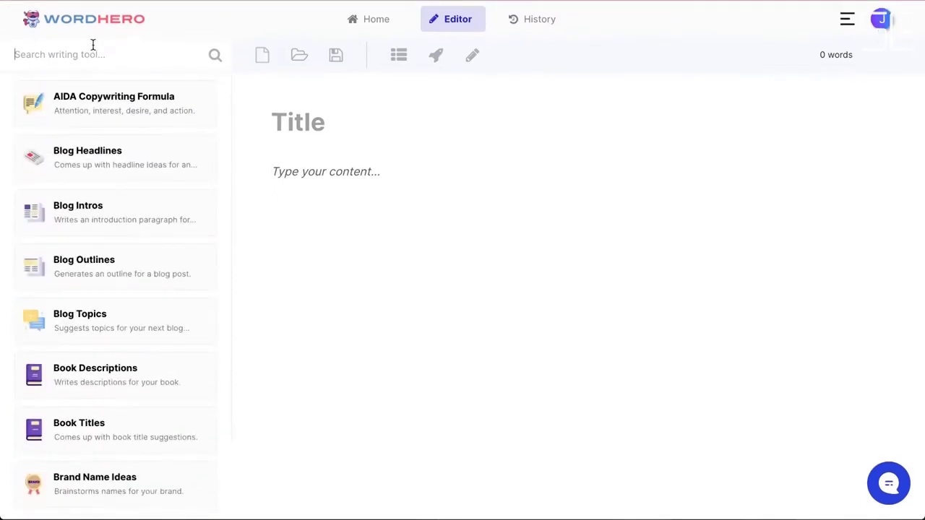
pyautogui.click(93, 47)
pyautogui.write('blog')
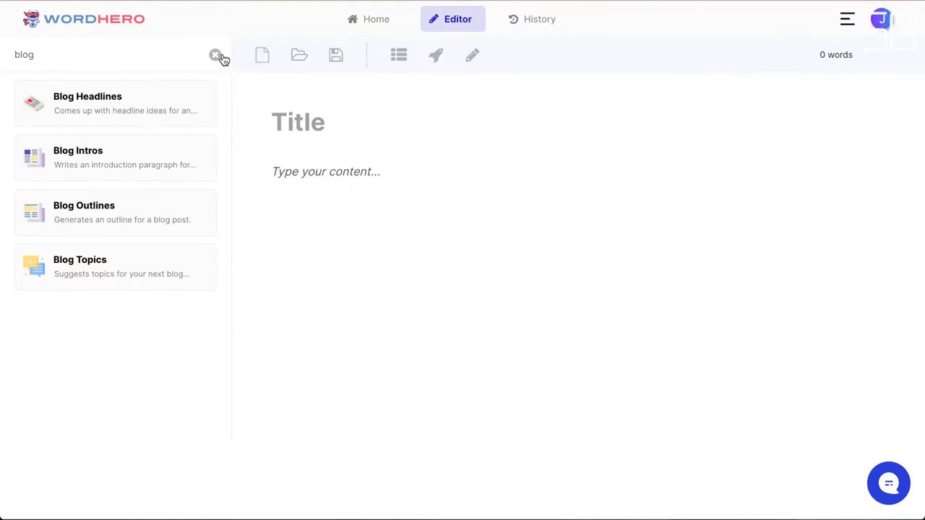
# Open the Blog Intros tool to view its topic form, close it and clear the tool search.
pyautogui.click(125, 168)
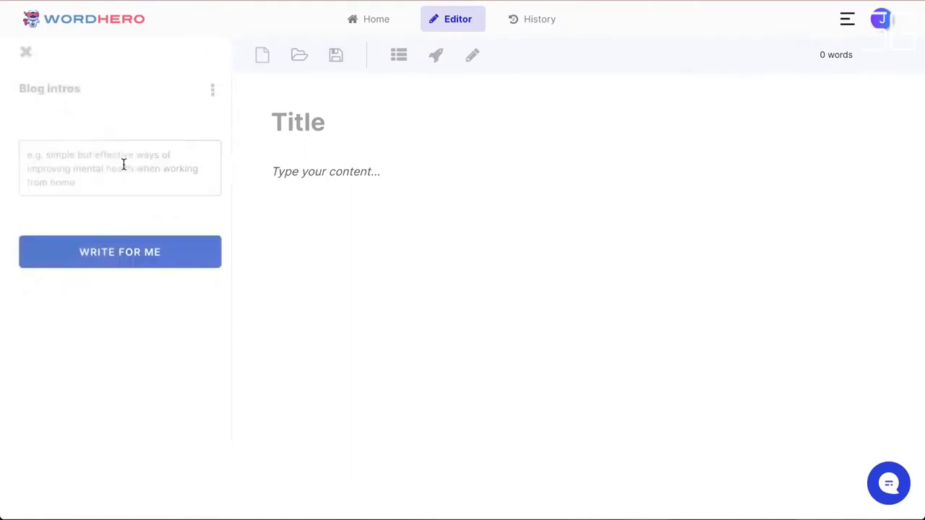
pyautogui.click(143, 169)
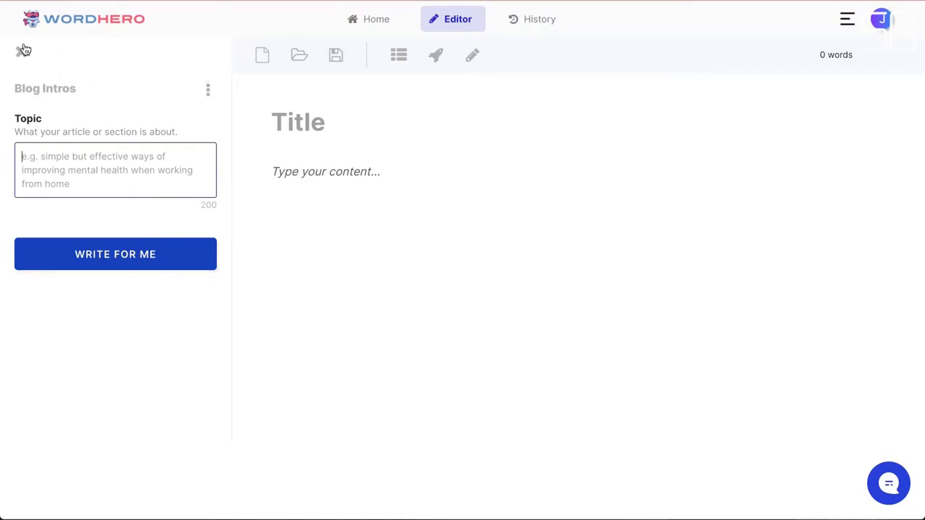
pyautogui.click(21, 52)
pyautogui.click(215, 52)
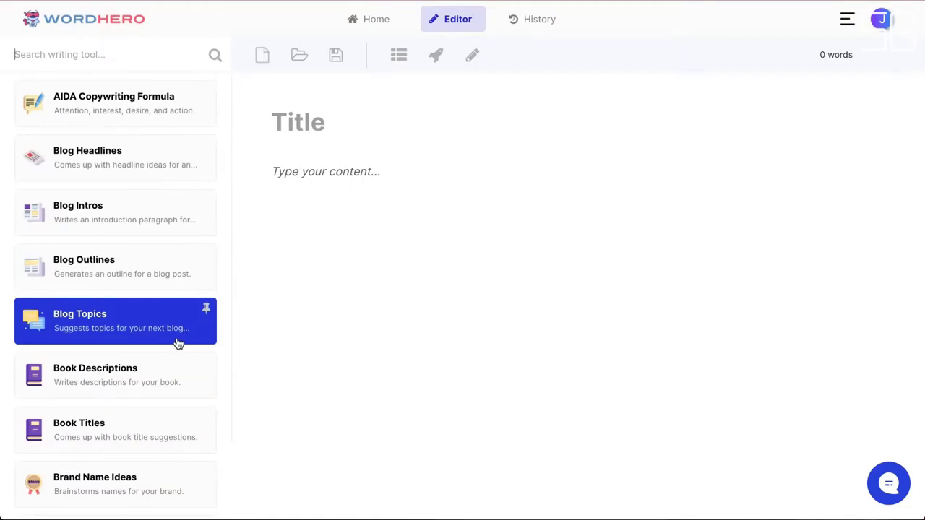
# Pin the Book Descriptions tool to the top of the writing tool list.
pyautogui.scroll(-1, 178, 343)
pyautogui.scroll(1, 181, 342)
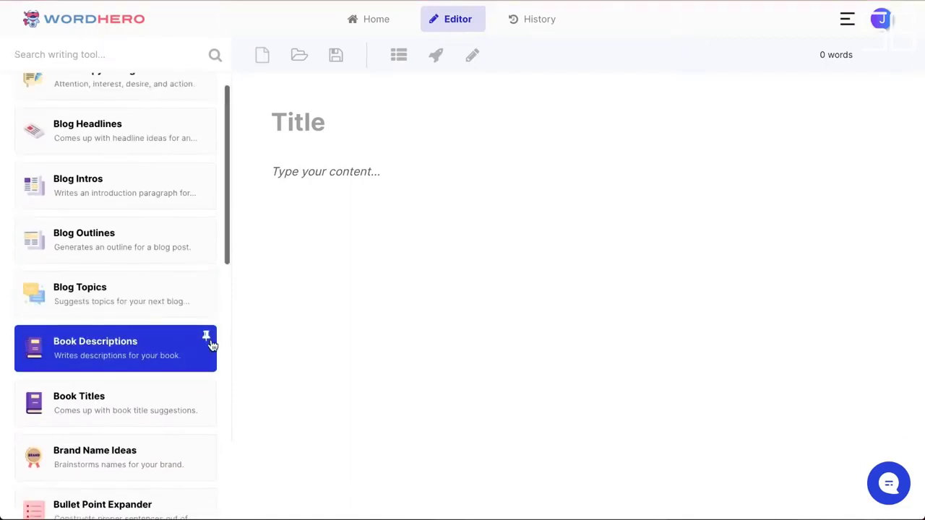
pyautogui.click(207, 338)
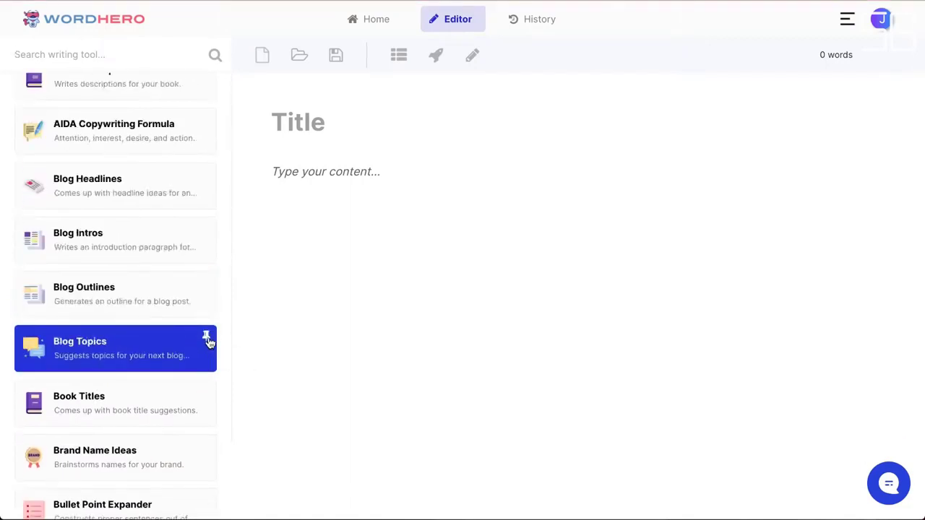
pyautogui.scroll(1, 200, 313)
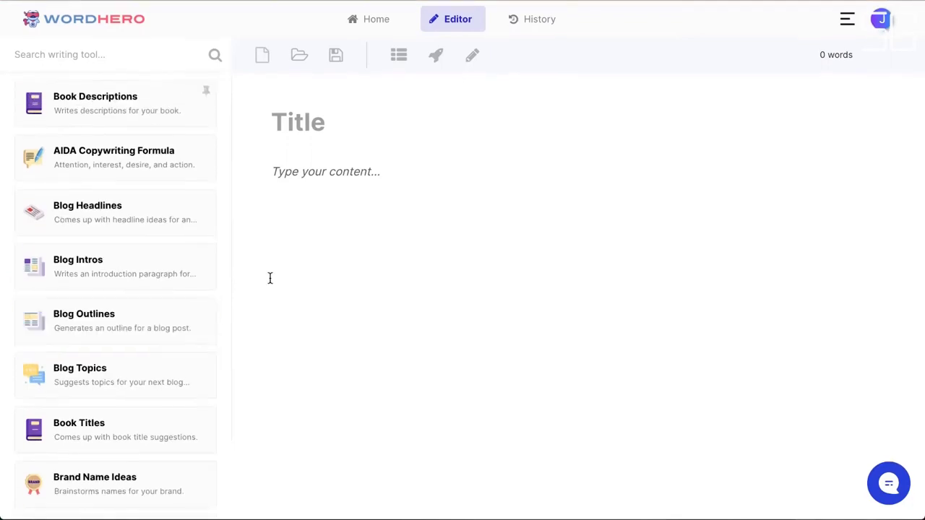
pyautogui.click(563, 423)
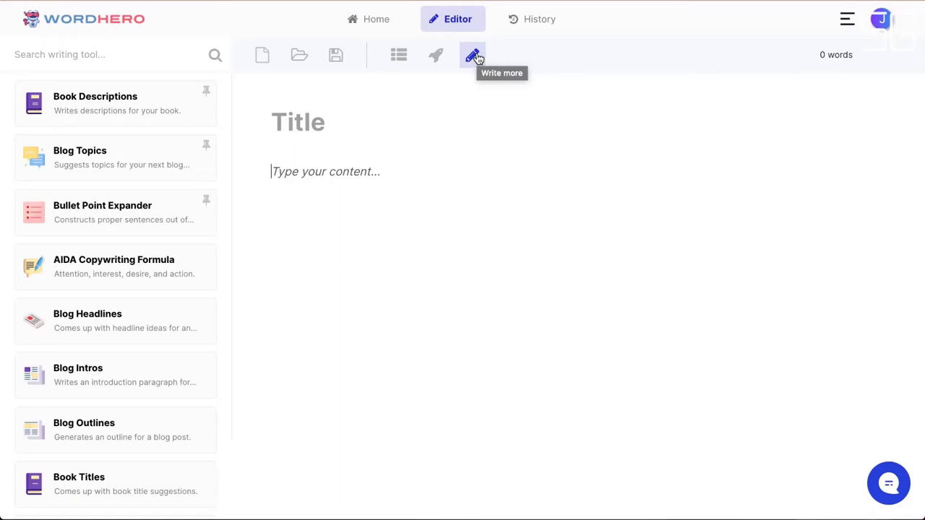
# Enter "An introduction to meditation for beginners" as the document title.
pyautogui.scroll(-2, 116, 289)
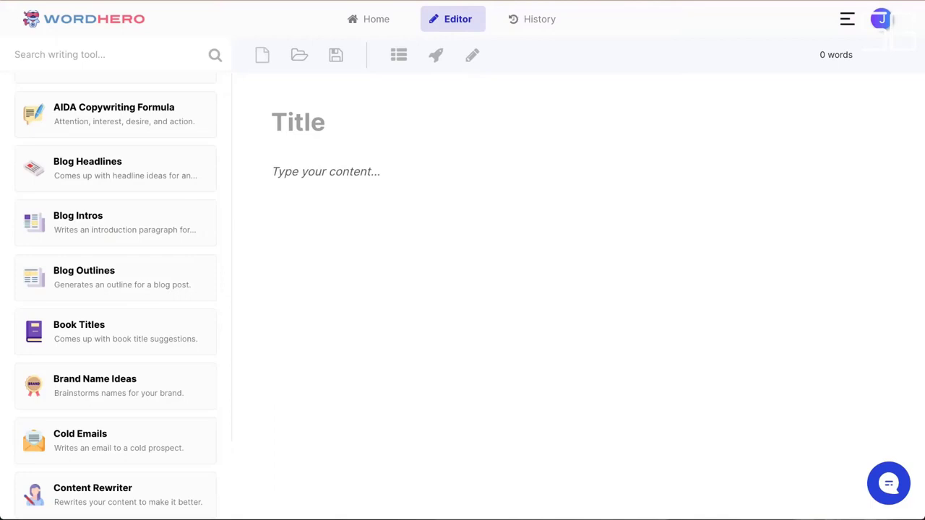
pyautogui.click(429, 161)
pyautogui.write('A')
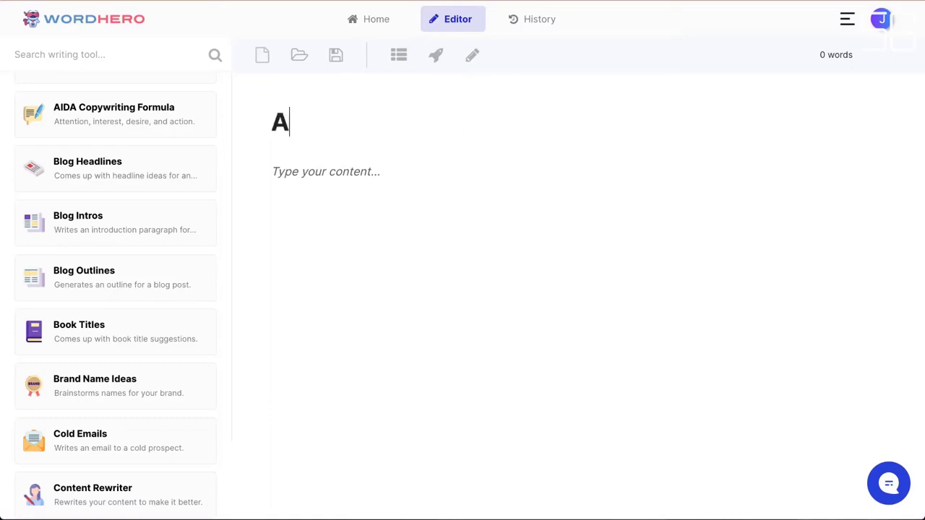
pyautogui.write('n intro')
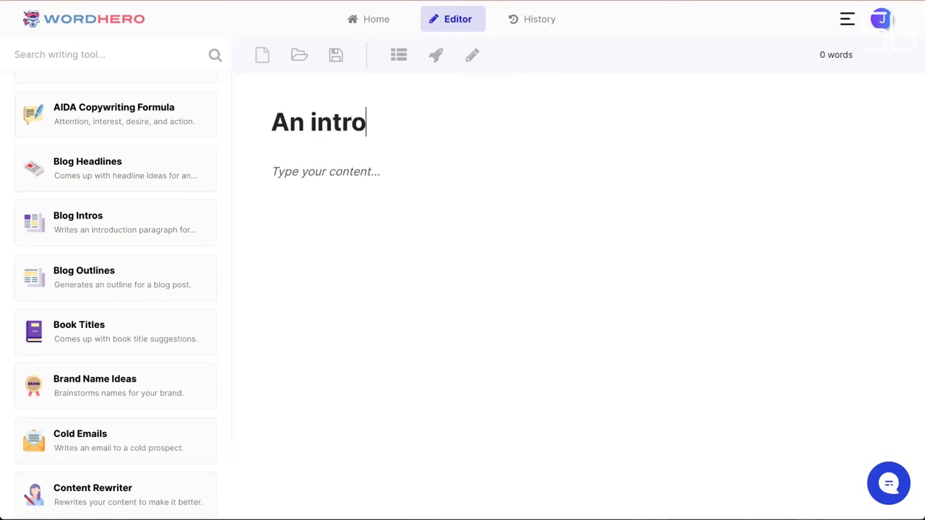
pyautogui.write('duction to medi')
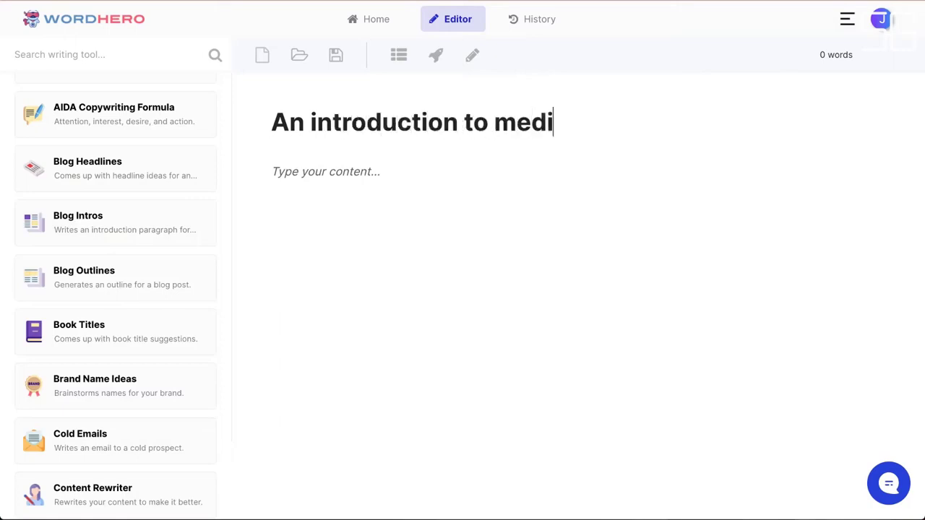
pyautogui.write('tation for beginners')
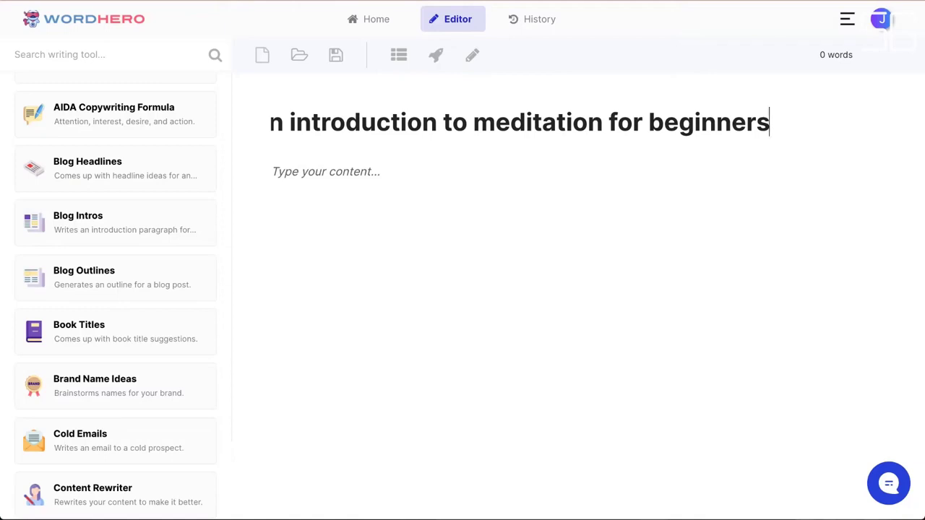
pyautogui.click(271, 122)
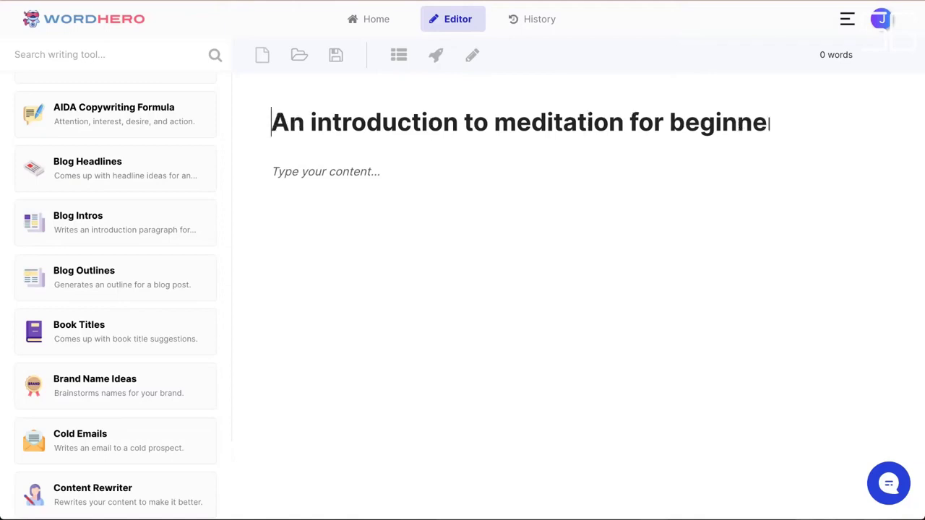
pyautogui.click(769, 122)
pyautogui.click(272, 122)
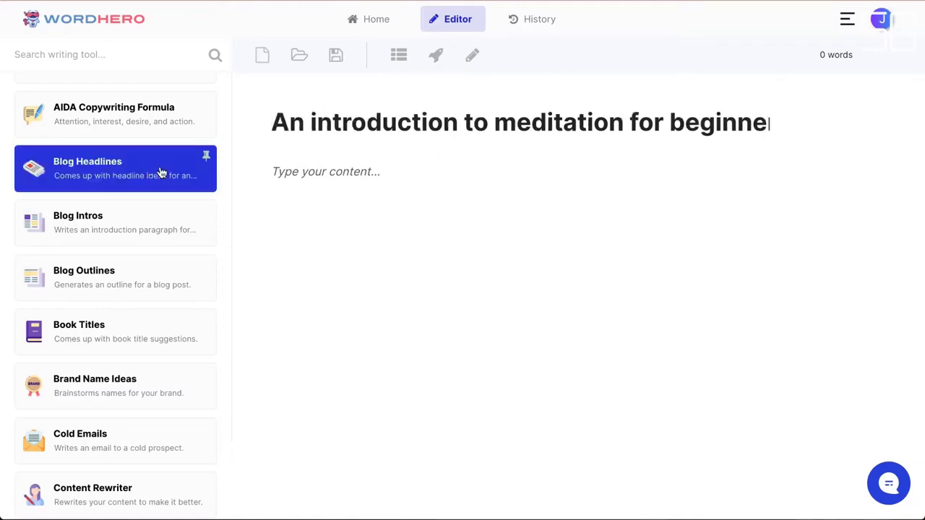
# Open the Blog Outlines tool to view its topic form and close it without generating anything.
pyautogui.click(368, 183)
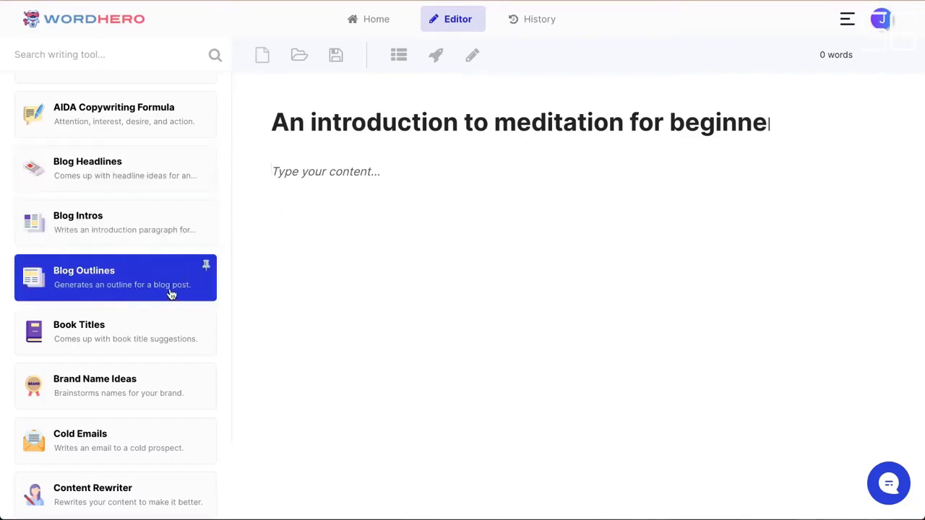
pyautogui.click(126, 282)
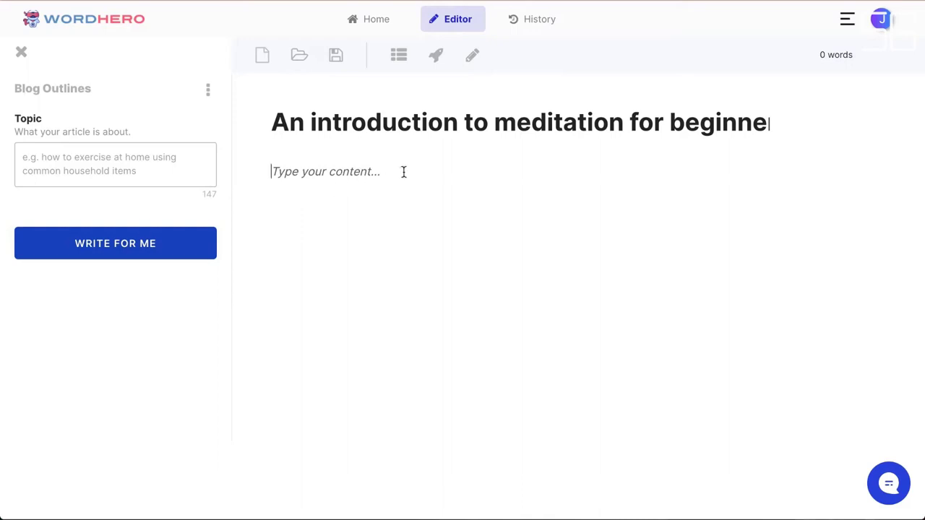
pyautogui.click(21, 52)
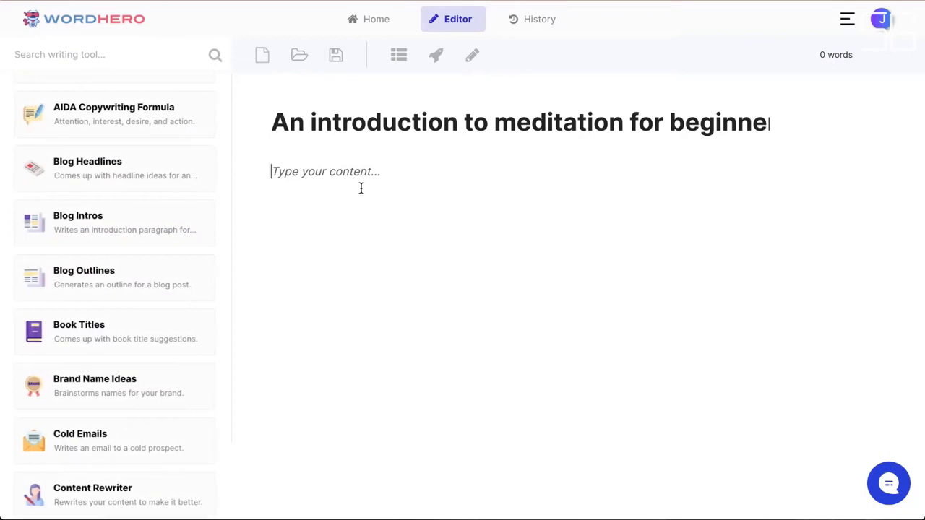
# Generate two article outlines from the title, one below the other, in the empty document body.
pyautogui.click(397, 58)
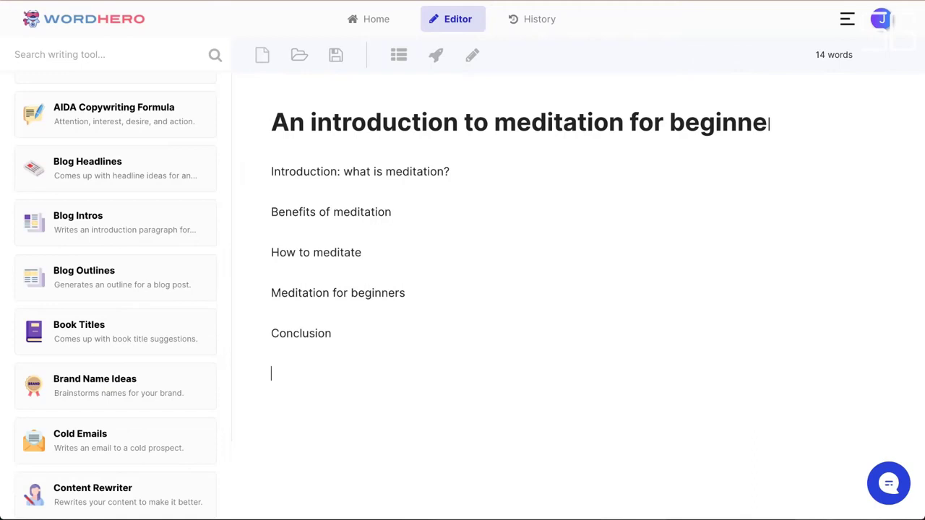
pyautogui.click(399, 58)
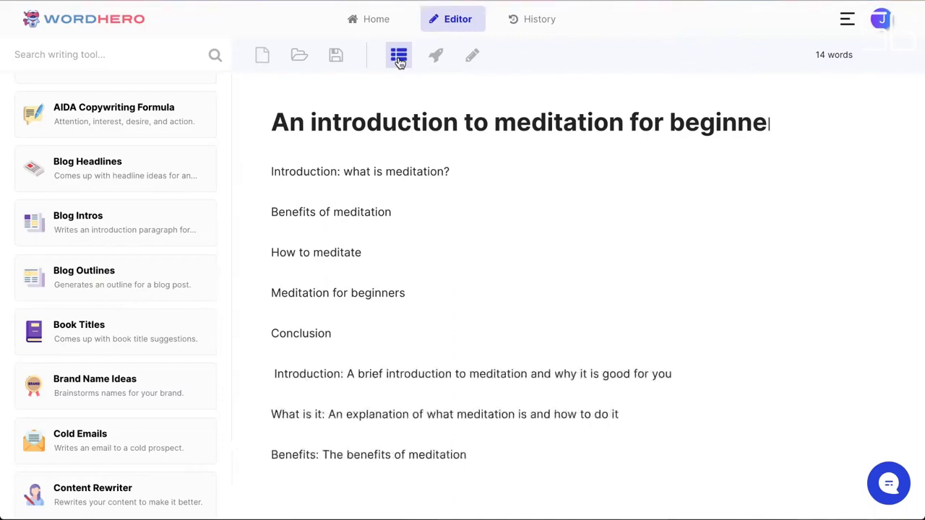
# Delete the "Conclusion", "Introduction", "What is it" and "Benefits" lines from the second generated outline.
pyautogui.scroll(-1, 532, 262)
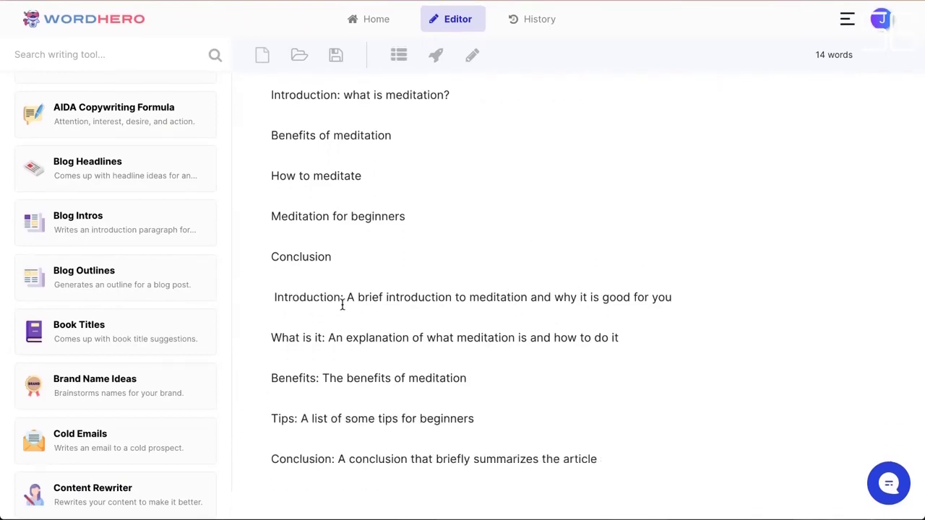
pyautogui.tripleClick(371, 458)
pyautogui.press('BackSpace')
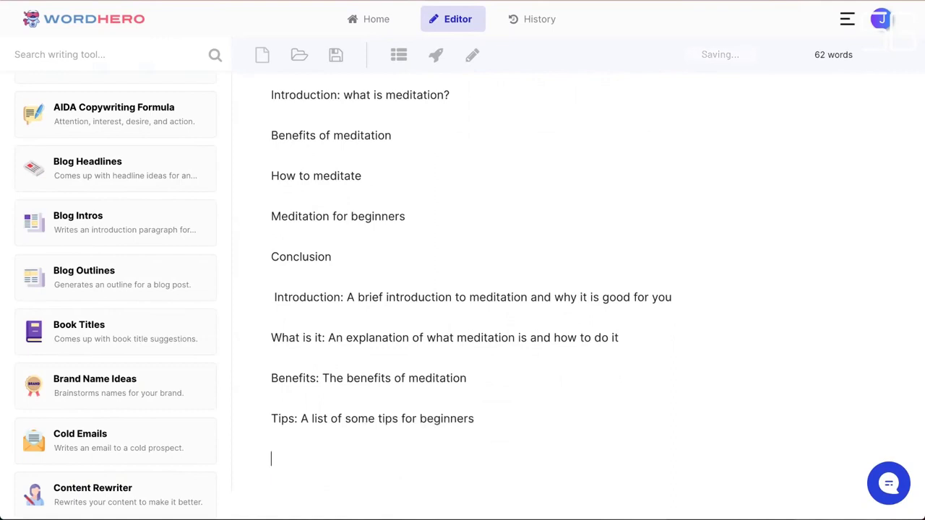
pyautogui.scroll(1, 423, 455)
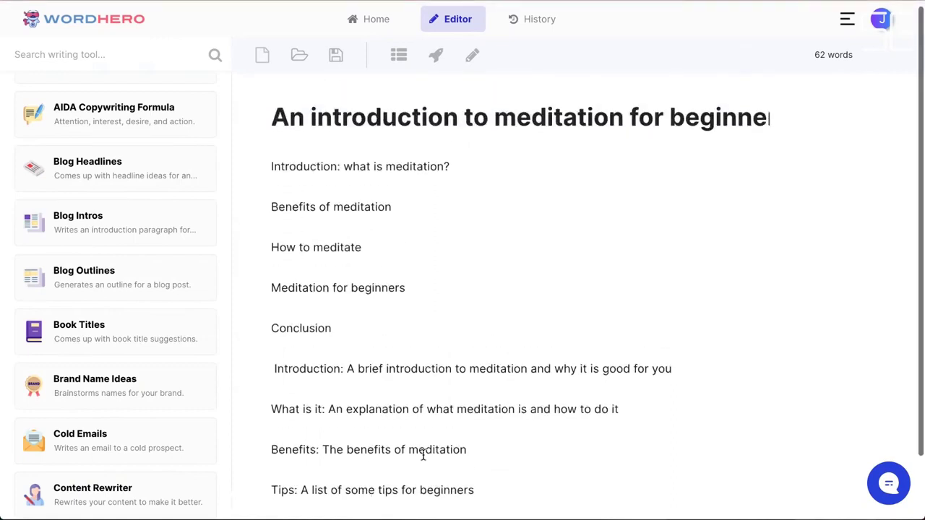
pyautogui.tripleClick(335, 370)
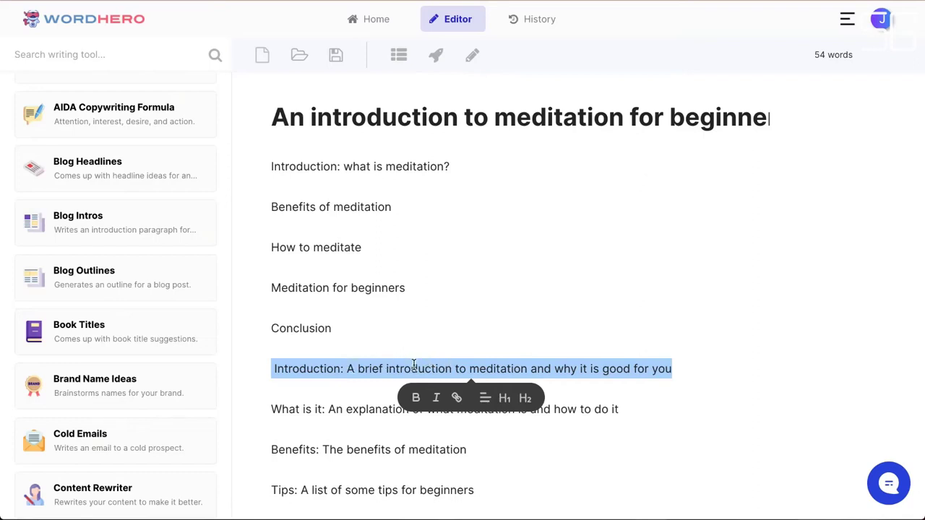
pyautogui.press('BackSpace')
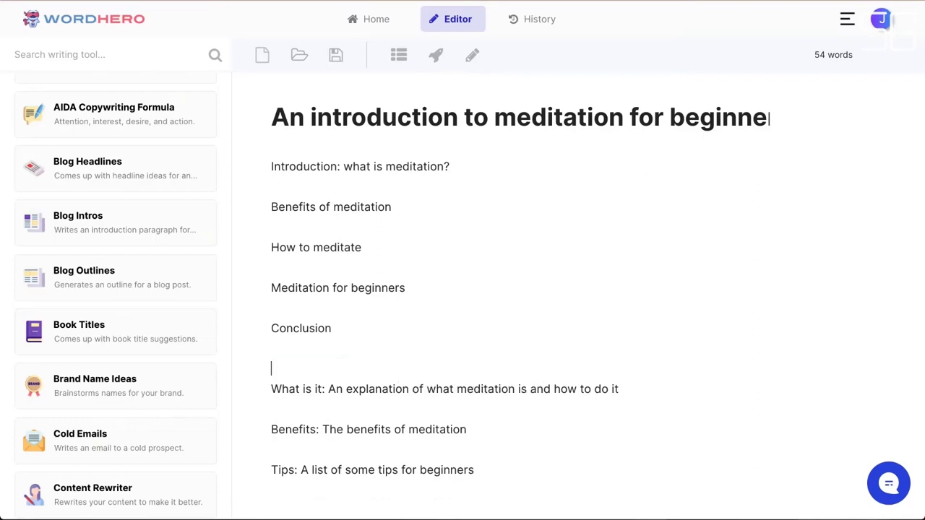
pyautogui.tripleClick(400, 388)
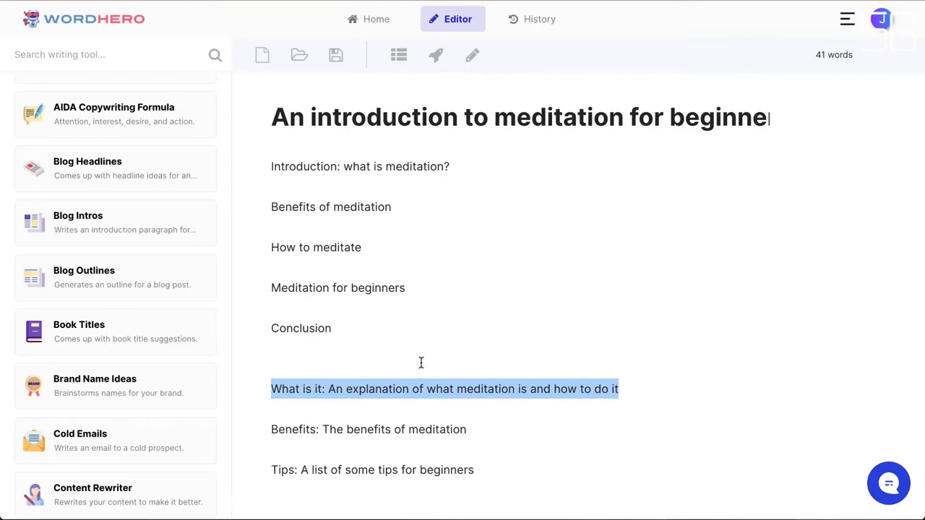
pyautogui.press('BackSpace')
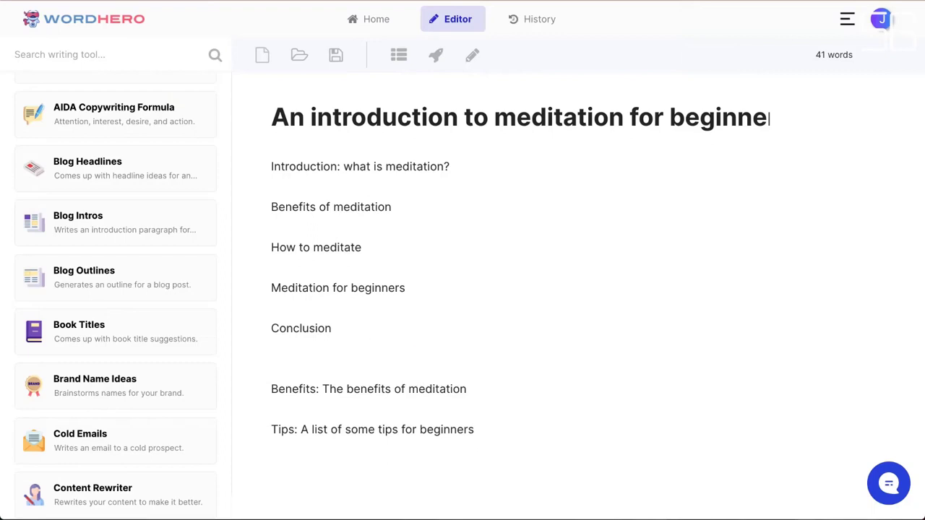
pyautogui.hotkey('shift', 'Down')
pyautogui.hotkey('shift', 'End')
pyautogui.press('BackSpace')
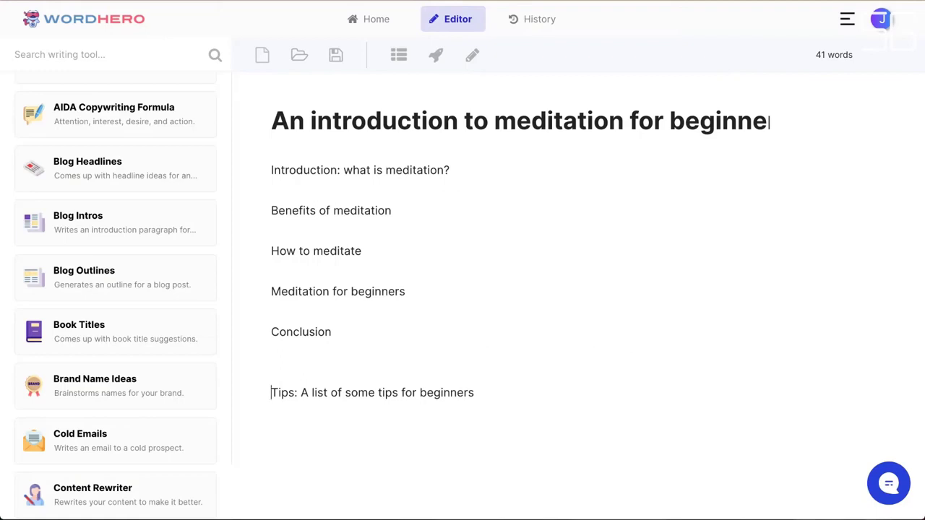
# Move the line "Tips: A list of some tips for beginners" between "Meditation for beginners" and "Conclusion".
pyautogui.hotkey('shift', 'End')
pyautogui.press('BackSpace')
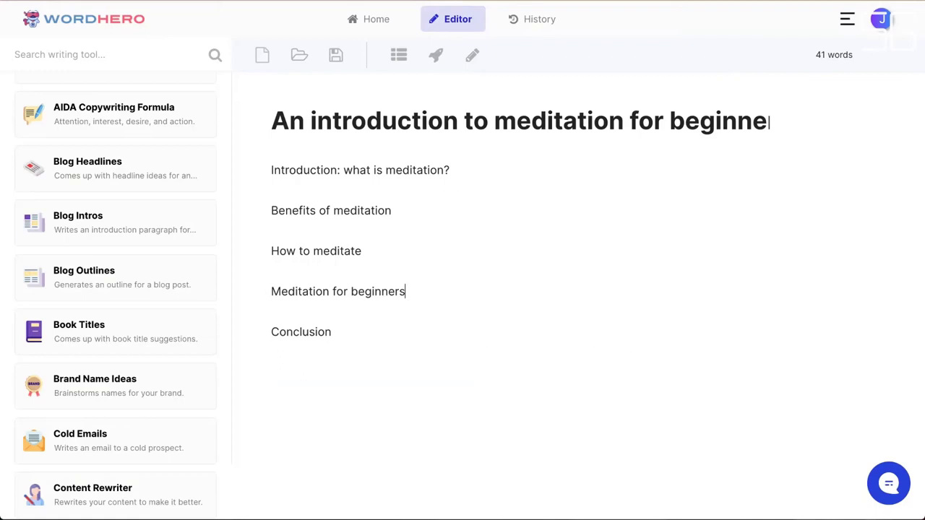
pyautogui.hotkey('ctrl', 'z')
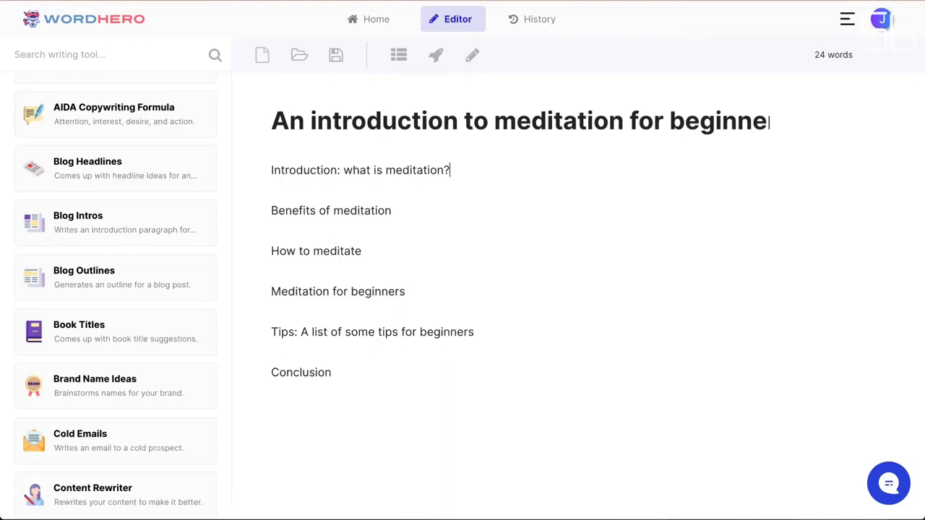
# Add blank lines below "Introduction: what is meditation?" and generate an introductory paragraph there.
pyautogui.press('Return')
pyautogui.press('Return')
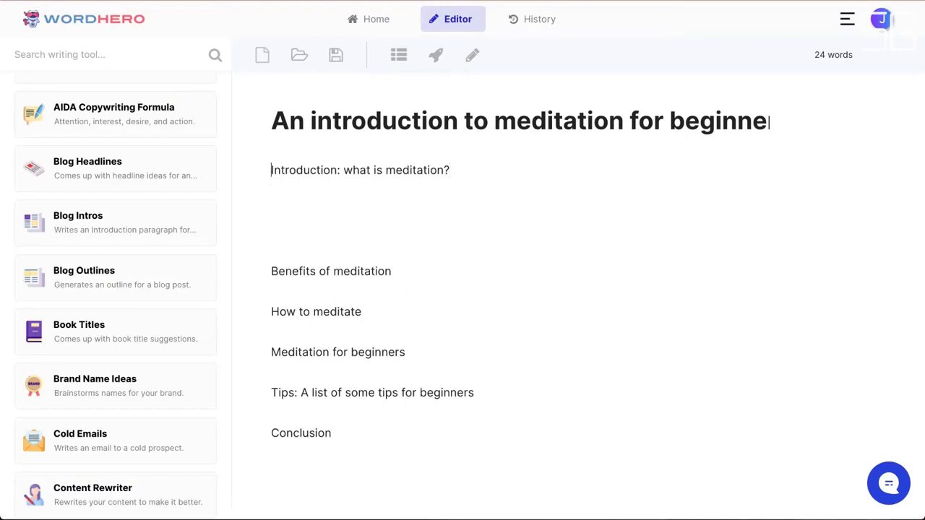
pyautogui.click(272, 190)
pyautogui.click(437, 58)
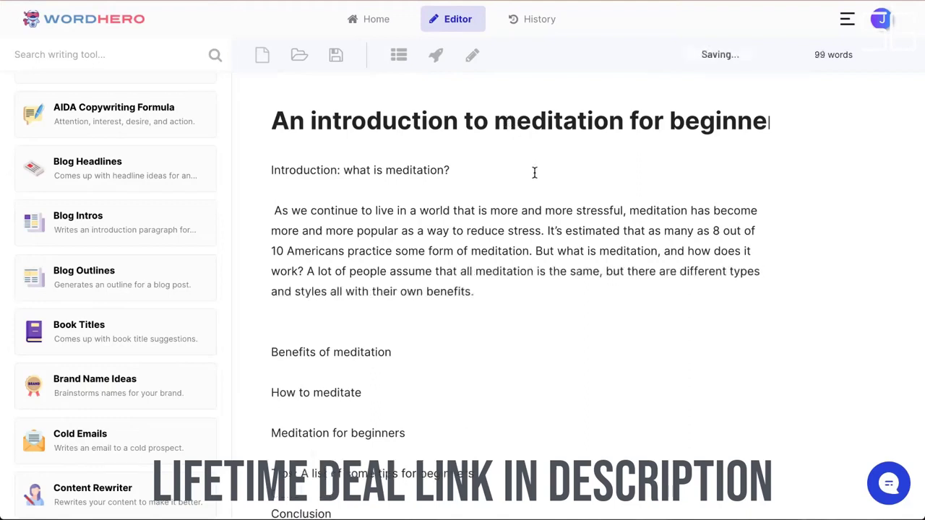
# Remove the leading space from the introductory paragraph and move the paragraph above the line "Introduction: what is meditation?".
pyautogui.click(276, 209)
pyautogui.press('BackSpace')
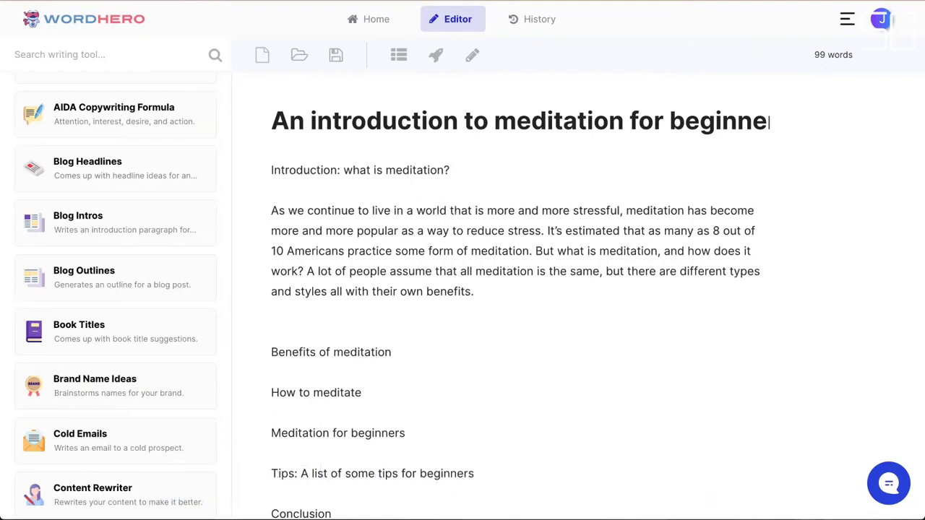
pyautogui.click(271, 210)
pyautogui.click(272, 211)
pyautogui.hotkey('ctrl', 'shift', 'End')
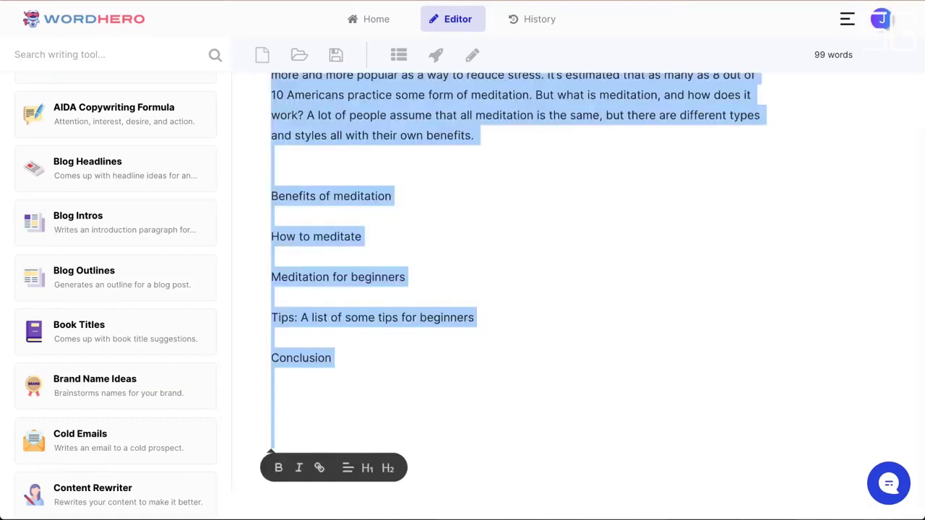
pyautogui.scroll(5, 482, 258)
pyautogui.tripleClick(482, 258)
pyautogui.hotkey('ctrl', 'x')
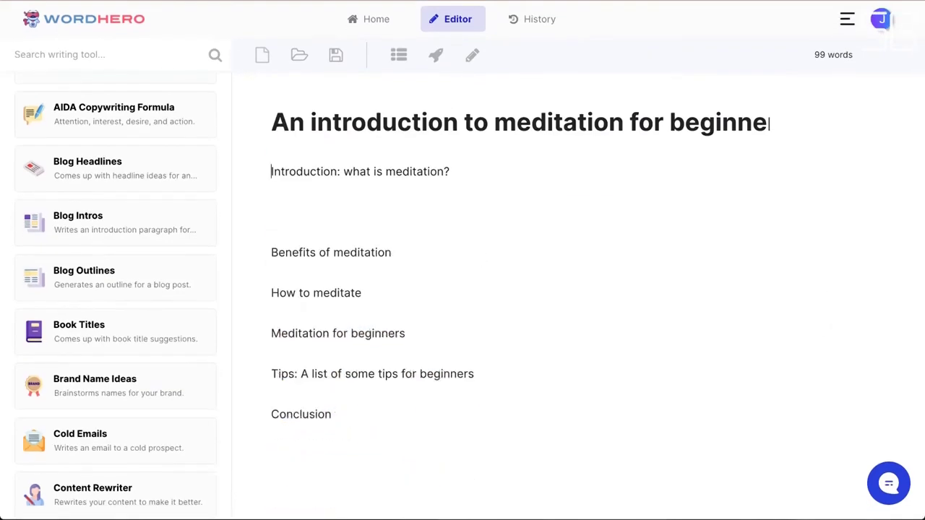
pyautogui.hotkey('ctrl', 'Home')
pyautogui.hotkey('ctrl', 'v')
# Shorten the line "Introduction: what is meditation?" to "What is meditation?" and remove one blank line above it.
pyautogui.hotkey('ctrl', 'shift', 'Right')
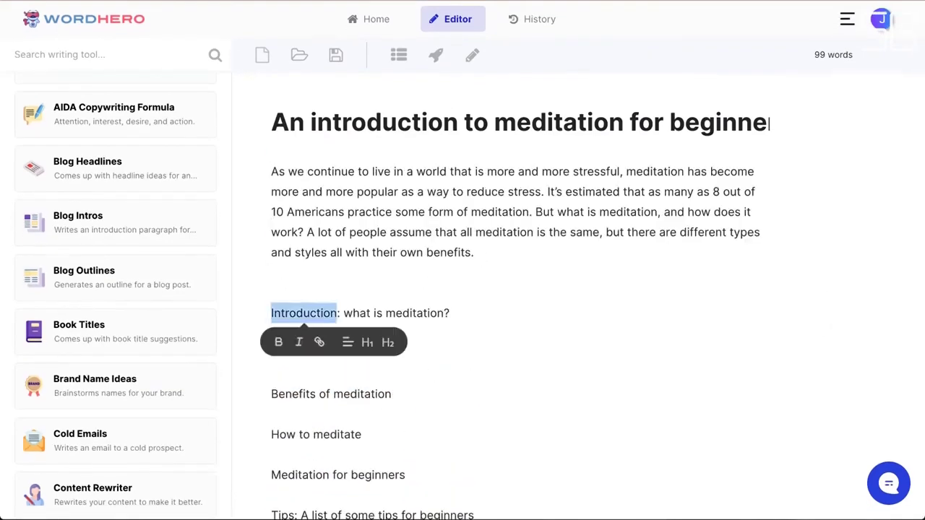
pyautogui.hotkey('shift', 'Right')
pyautogui.hotkey('shift', 'Right')
pyautogui.hotkey('shift', 'Right')
pyautogui.write('W')
pyautogui.press('Left')
pyautogui.press('BackSpace')
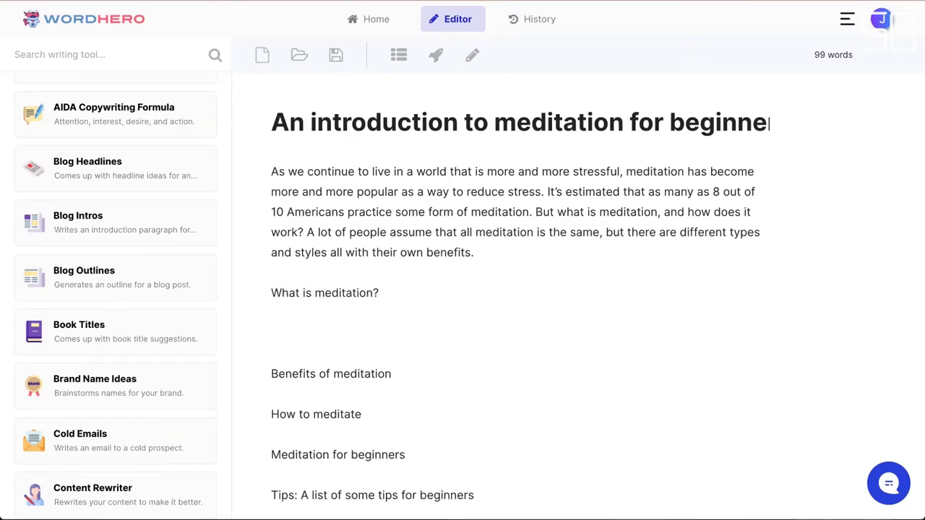
# Add the section line "Types of meditation" between "What is meditation?" and "Benefits of meditation".
pyautogui.press('Return')
pyautogui.press('Return')
pyautogui.press('Return')
pyautogui.write('Types ')
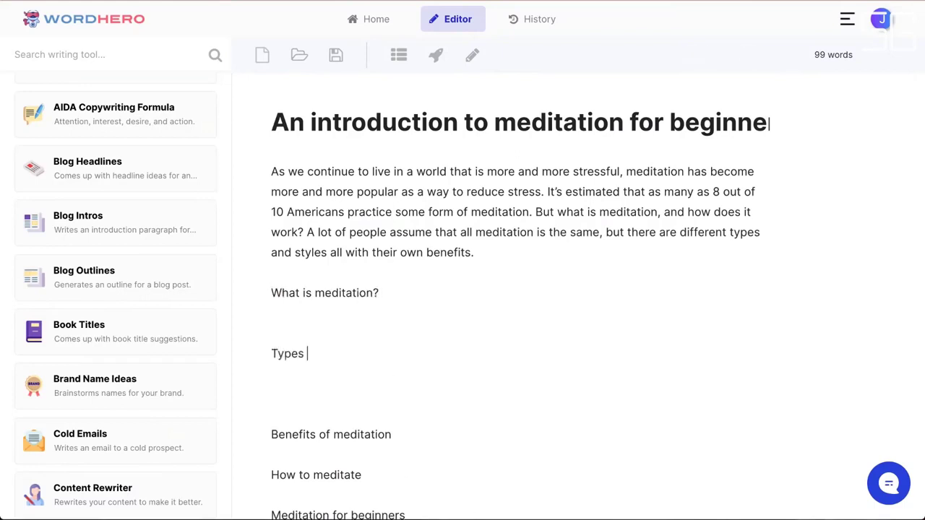
pyautogui.write('of meditation')
pyautogui.press('BackSpace')
pyautogui.press('BackSpace')
pyautogui.press('BackSpace')
pyautogui.write('ion')
pyautogui.press('BackSpace')
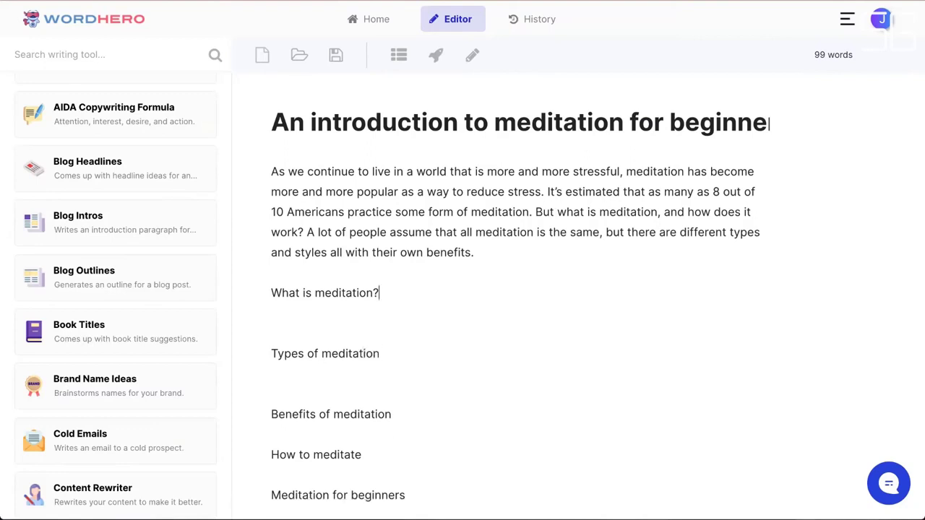
# Add a blank line below "What is meditation?" and generate a paragraph there from that line.
pyautogui.click(379, 293)
pyautogui.press('Return')
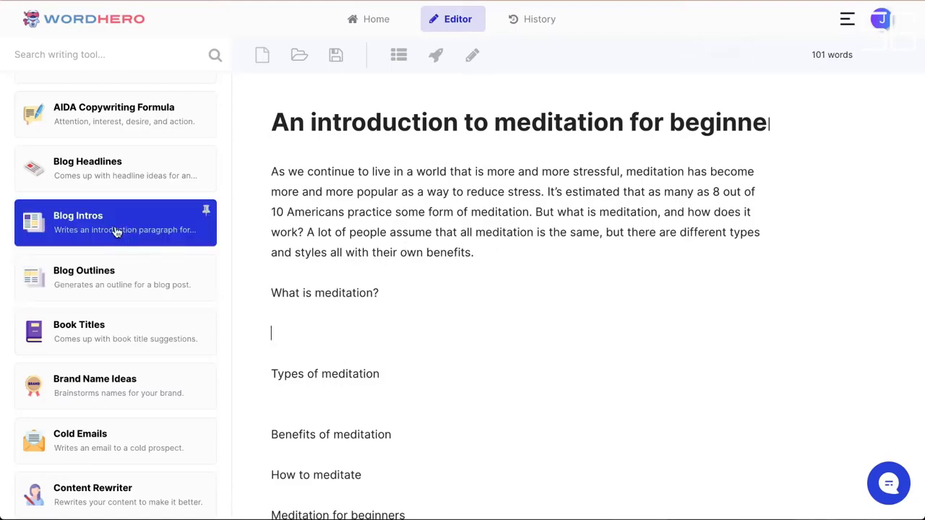
pyautogui.tripleClick(344, 293)
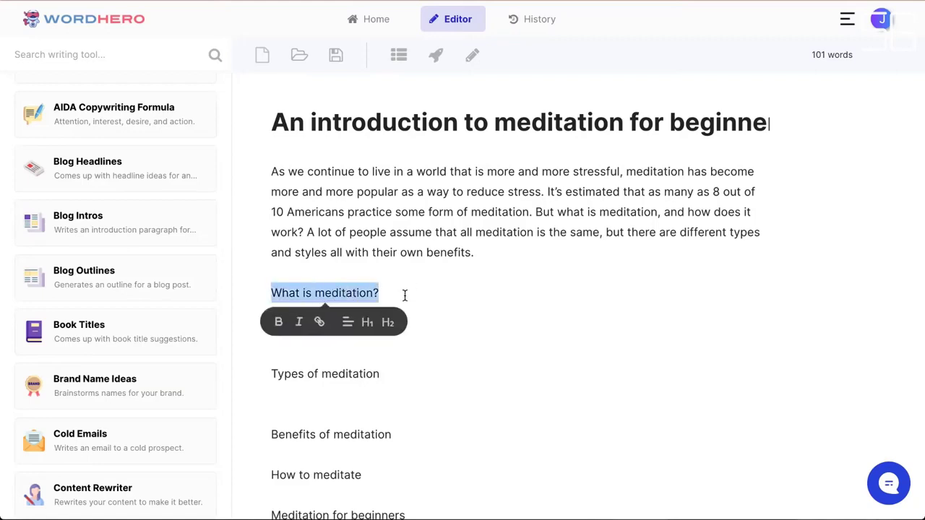
pyautogui.click(436, 56)
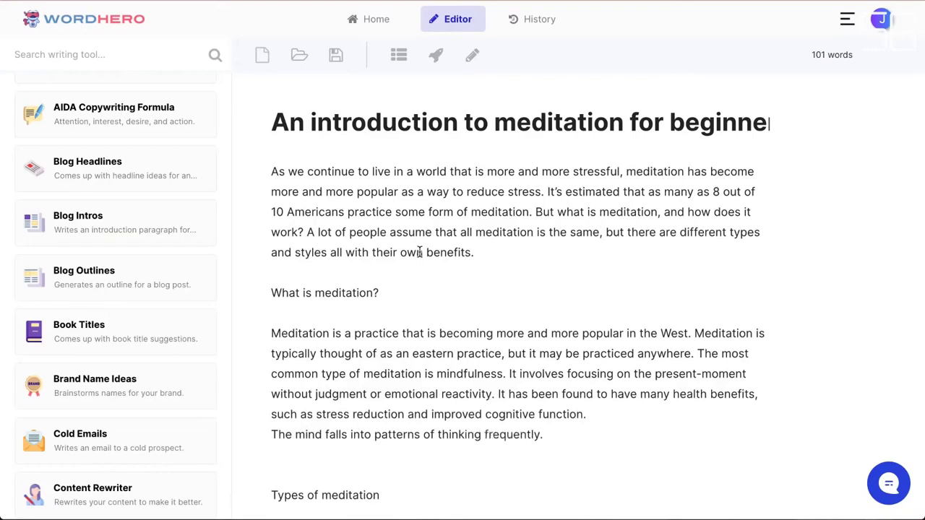
# Delete the sentence "The mind falls into patterns of thinking frequently." from the end of the generated section.
pyautogui.scroll(-3, 521, 318)
pyautogui.doubleClick(428, 315)
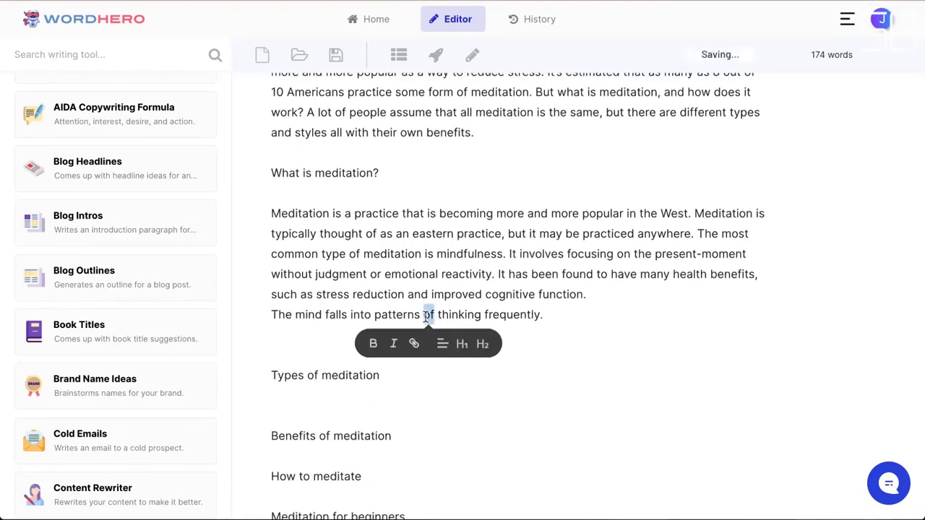
pyautogui.click(540, 316)
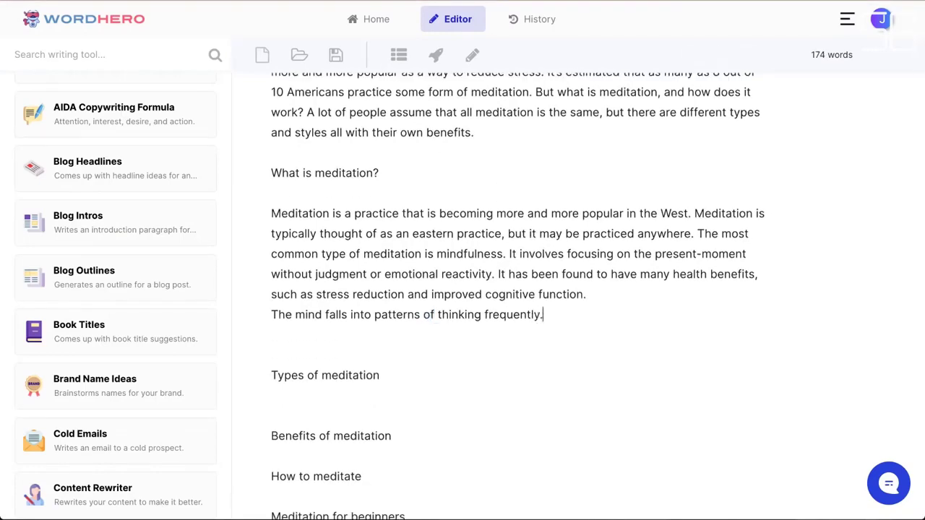
pyautogui.hotkey('shift', 'Home')
pyautogui.press('BackSpace')
pyautogui.press('BackSpace')
# Format "What is meditation?" as an H2 heading and add a blank line above it.
pyautogui.scroll(1, 388, 234)
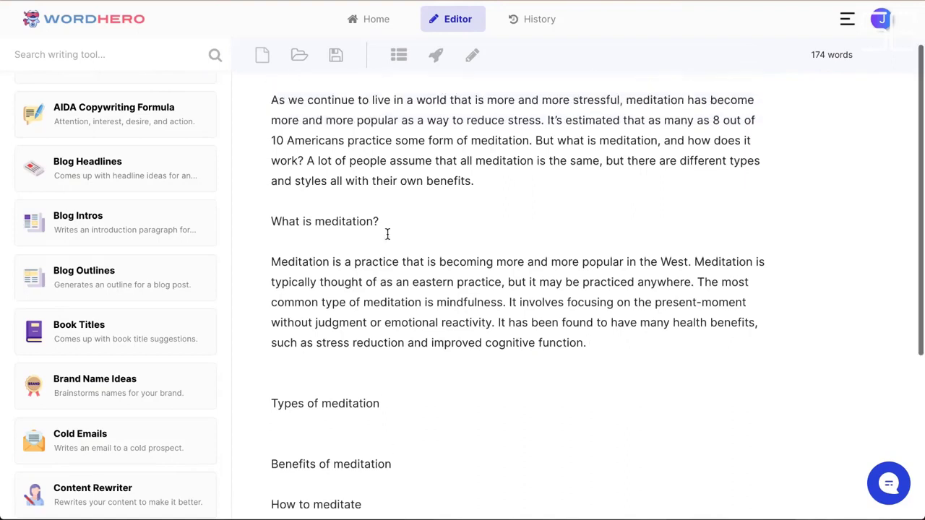
pyautogui.tripleClick(329, 223)
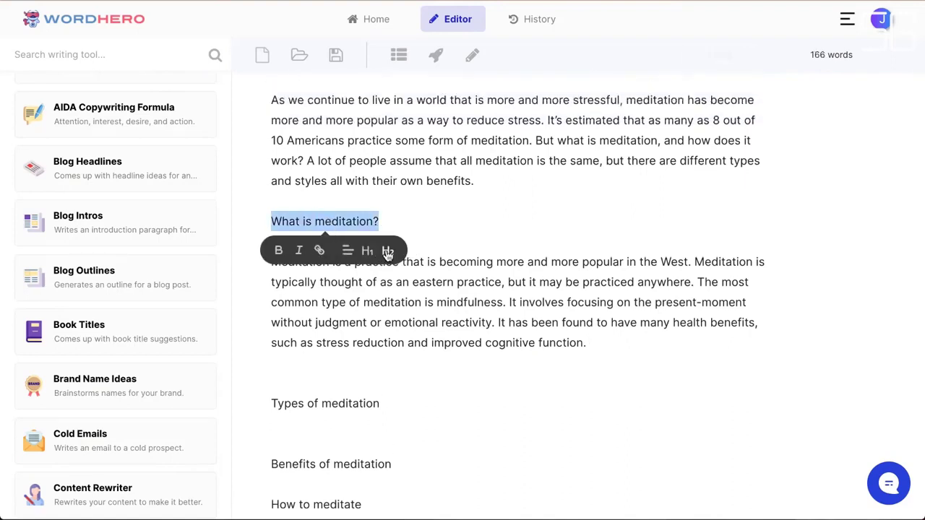
pyautogui.click(388, 250)
pyautogui.click(516, 191)
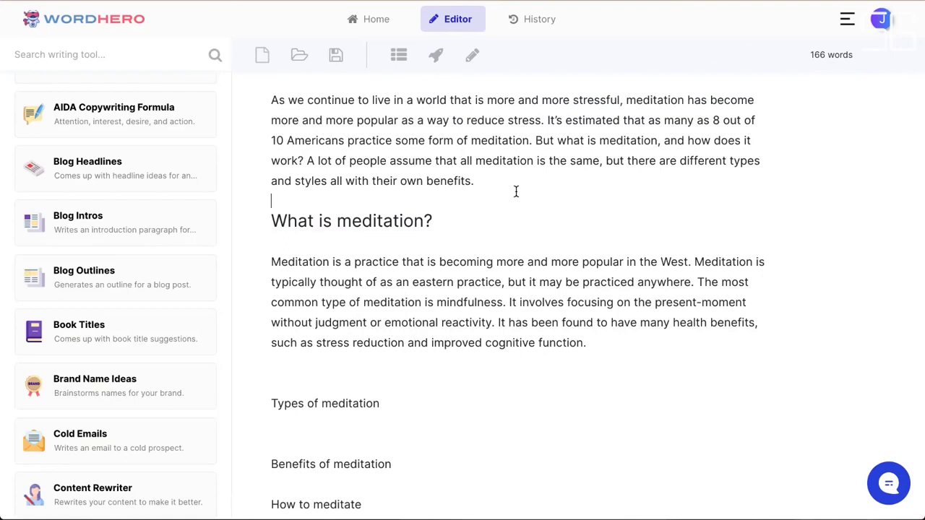
pyautogui.scroll(1, 549, 203)
pyautogui.scroll(-3, 581, 212)
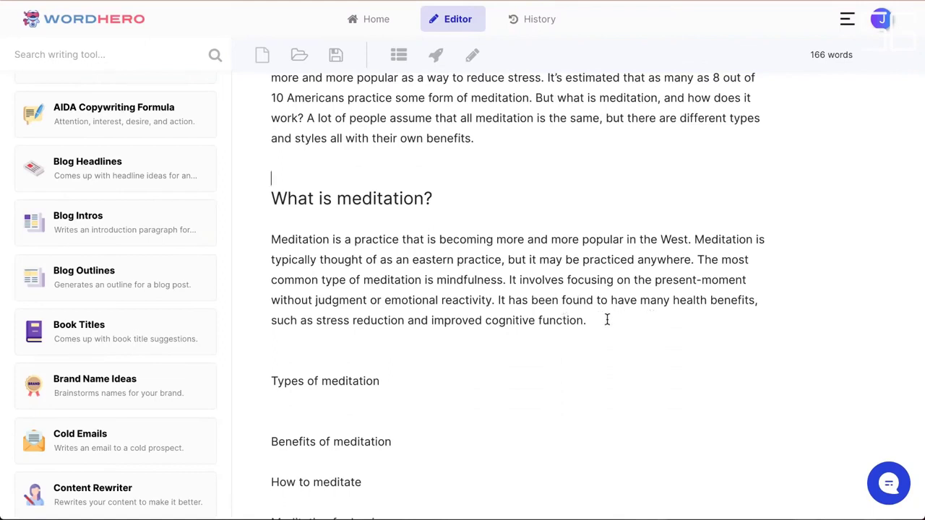
# Add a blank line below "Types of meditation" and generate a paragraph there from that line.
pyautogui.scroll(-2, 607, 320)
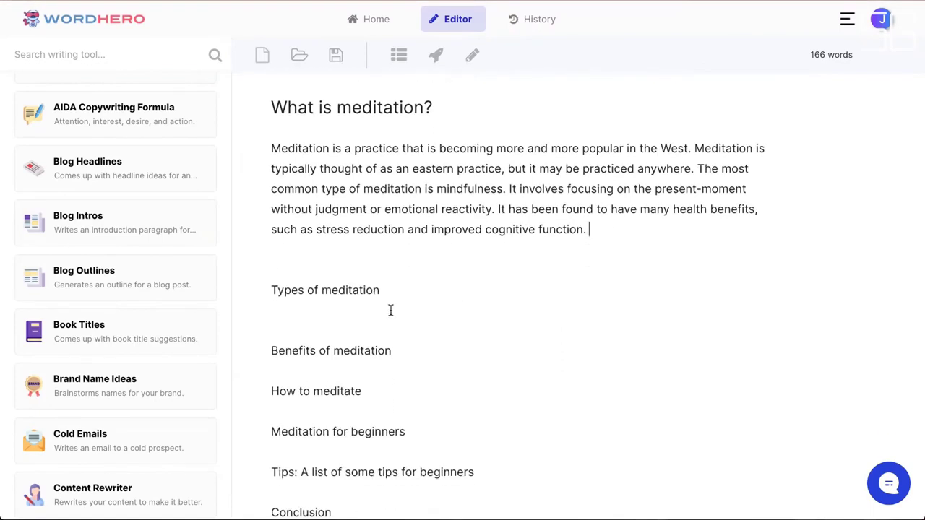
pyautogui.scroll(5, 397, 310)
pyautogui.scroll(-2, 391, 309)
pyautogui.click(407, 361)
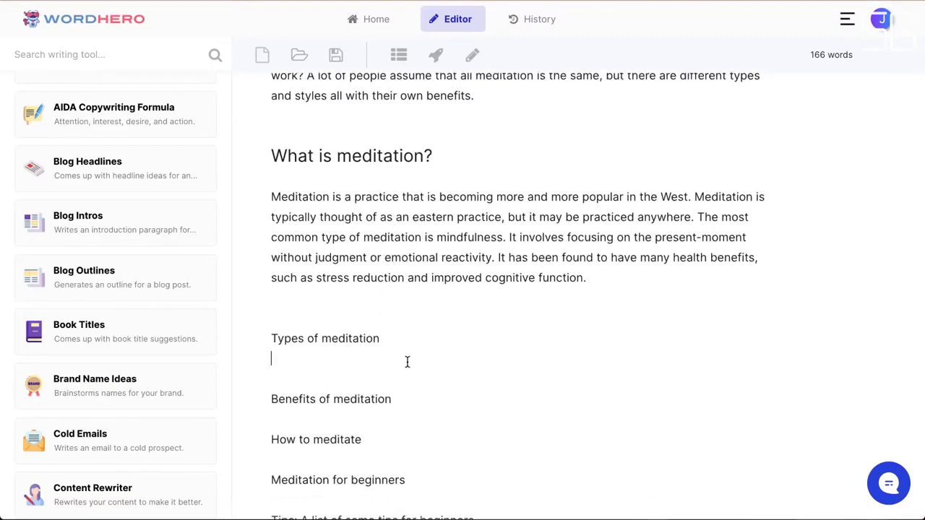
pyautogui.press('Return')
pyautogui.hotkey('shift', 'End')
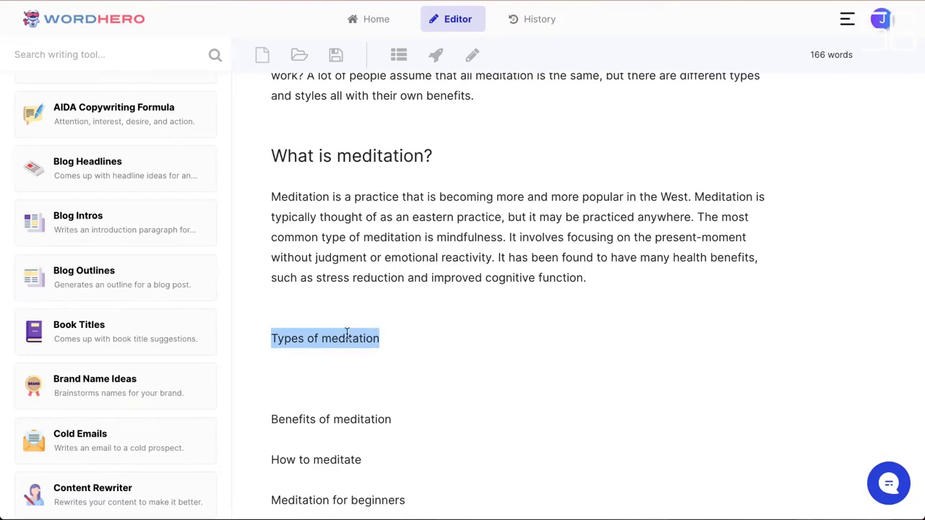
pyautogui.tripleClick(346, 334)
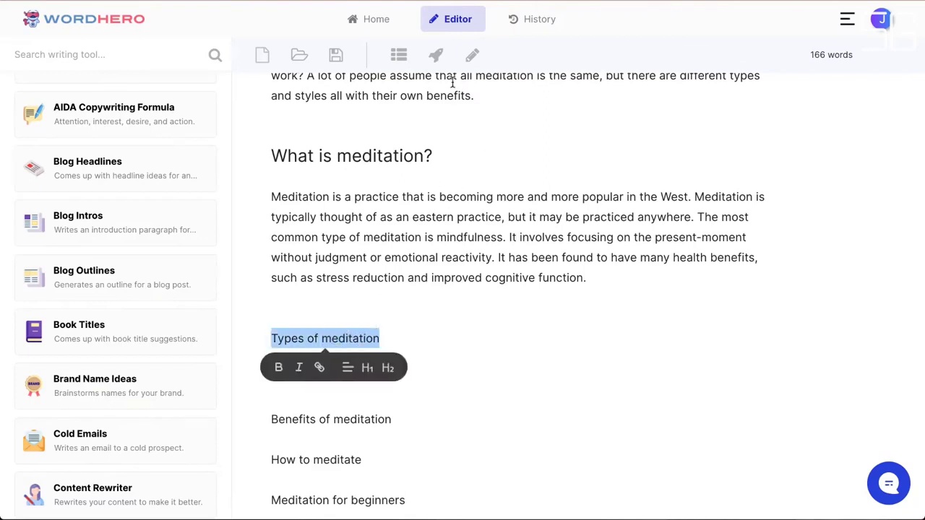
pyautogui.click(434, 59)
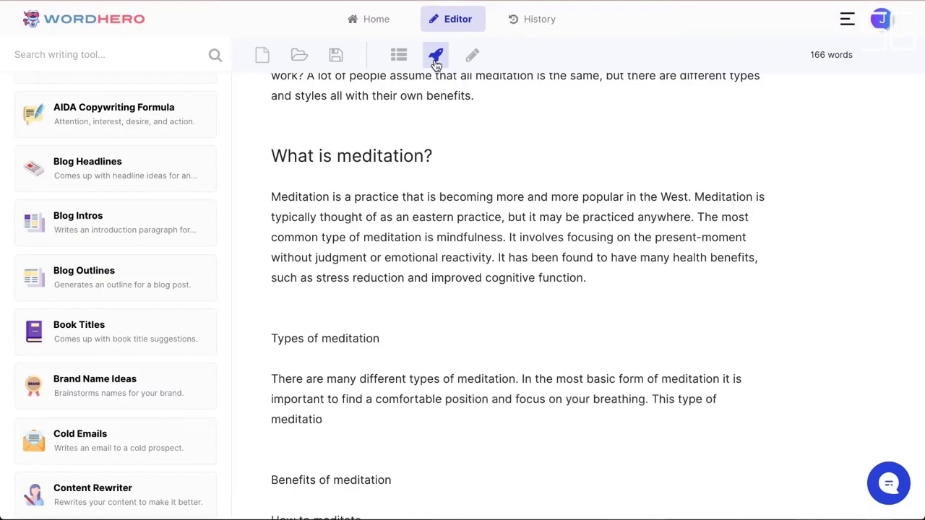
pyautogui.scroll(-3, 431, 202)
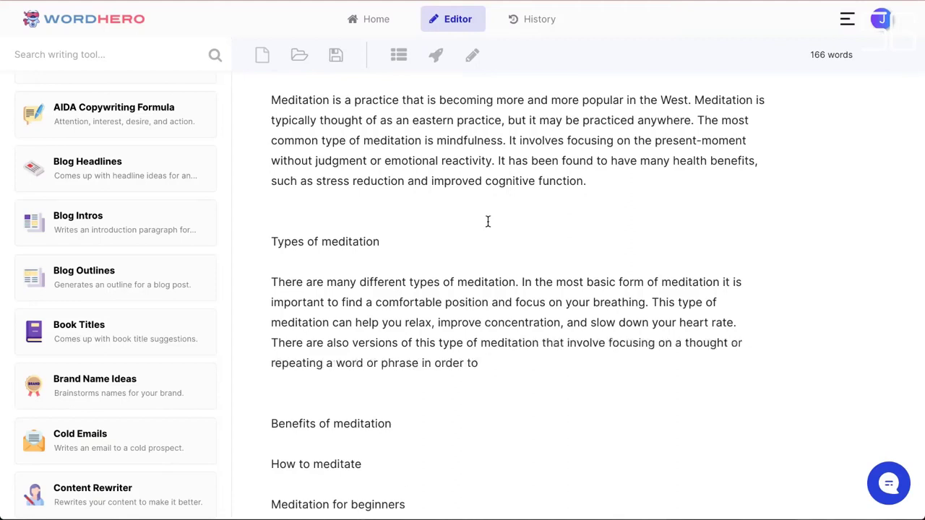
pyautogui.scroll(-1, 494, 251)
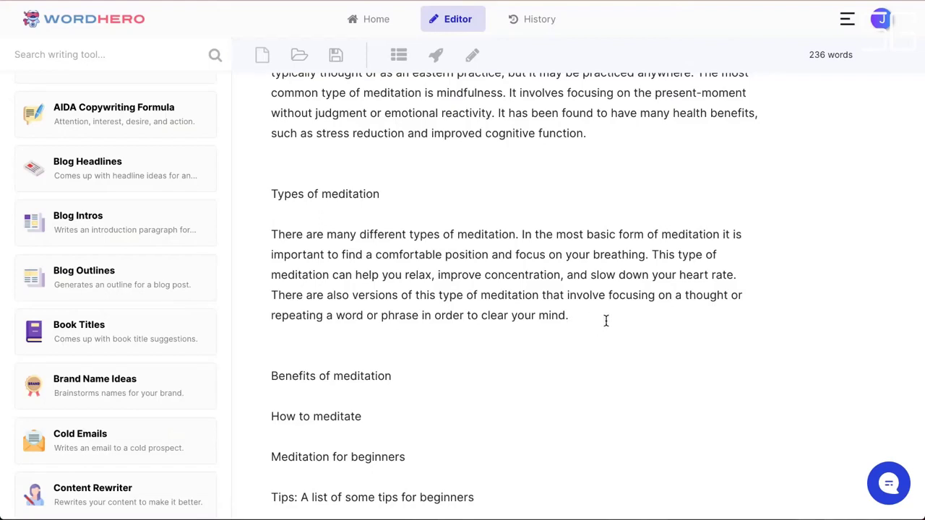
# Add two blank lines below the "Types of meditation" paragraph, then find and open the Listicles writing tool.
pyautogui.press('Return')
pyautogui.press('Return')
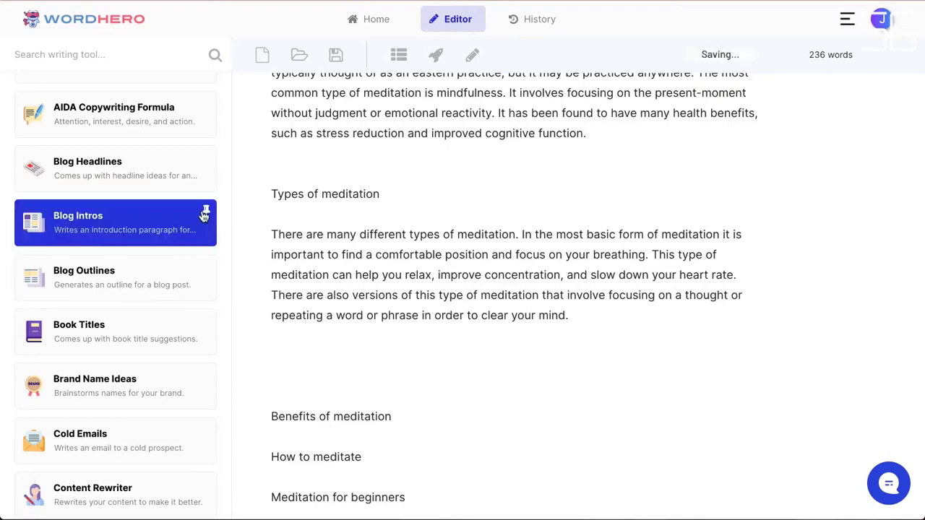
pyautogui.scroll(5, 130, 232)
pyautogui.scroll(-5, 371, 324)
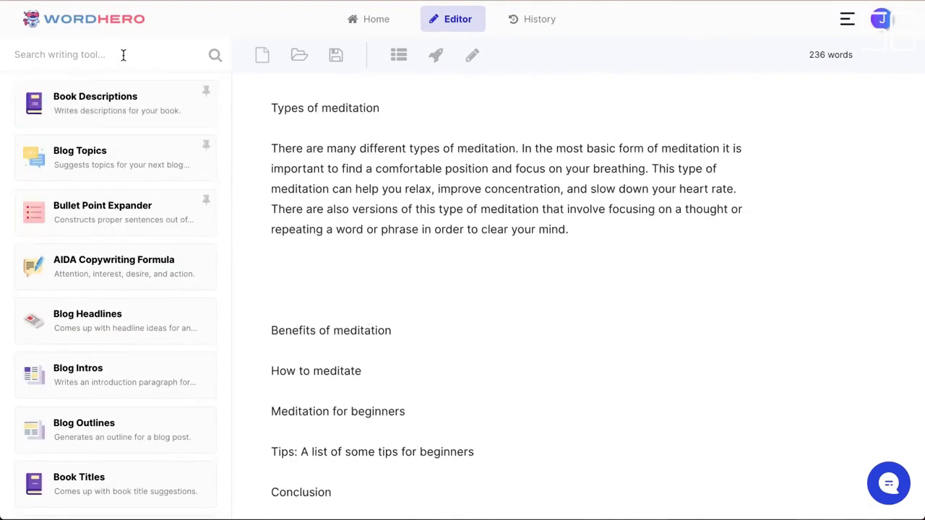
pyautogui.write('listibl')
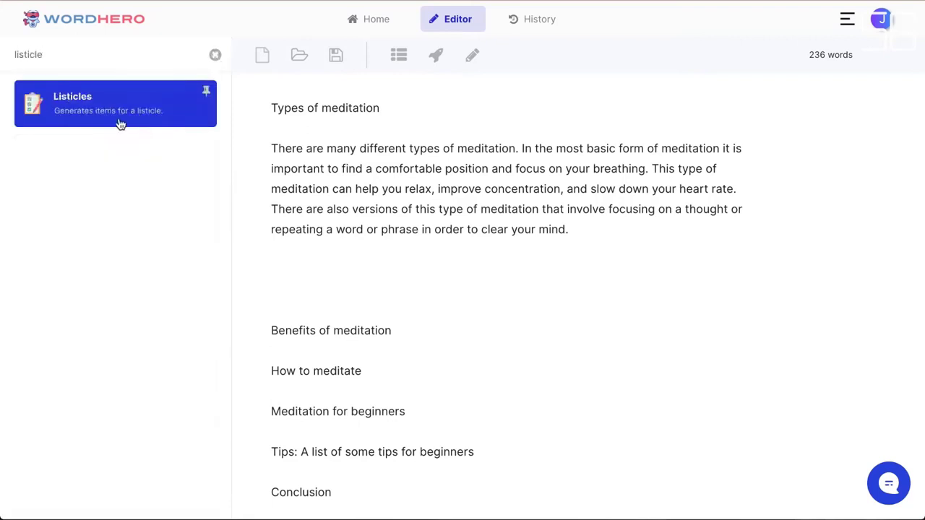
pyautogui.click(111, 114)
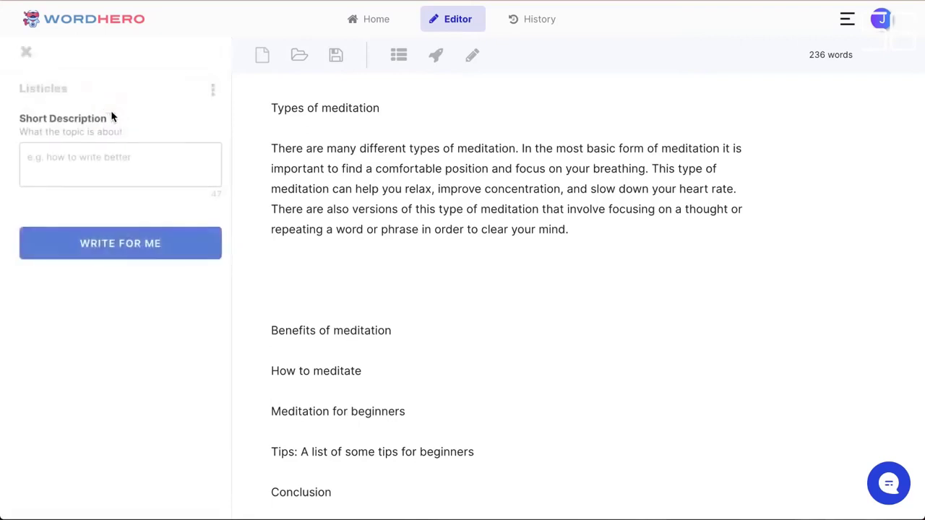
# Generate listicle items using the short description "types of meditation".
pyautogui.click(107, 163)
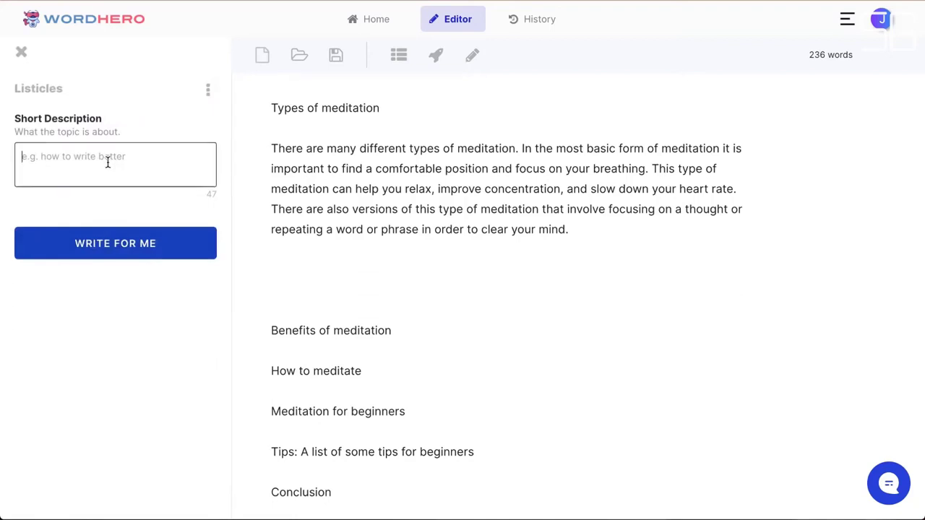
pyautogui.write('types of meditation')
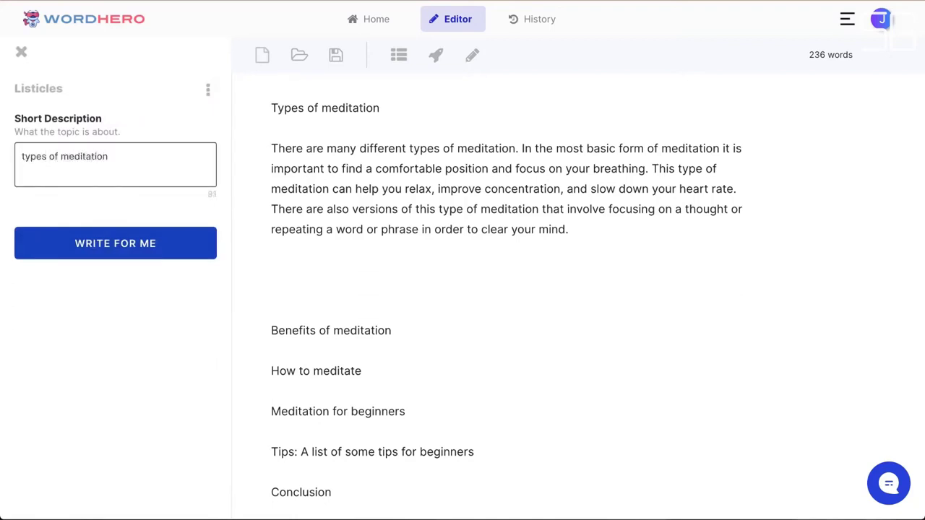
pyautogui.click(80, 240)
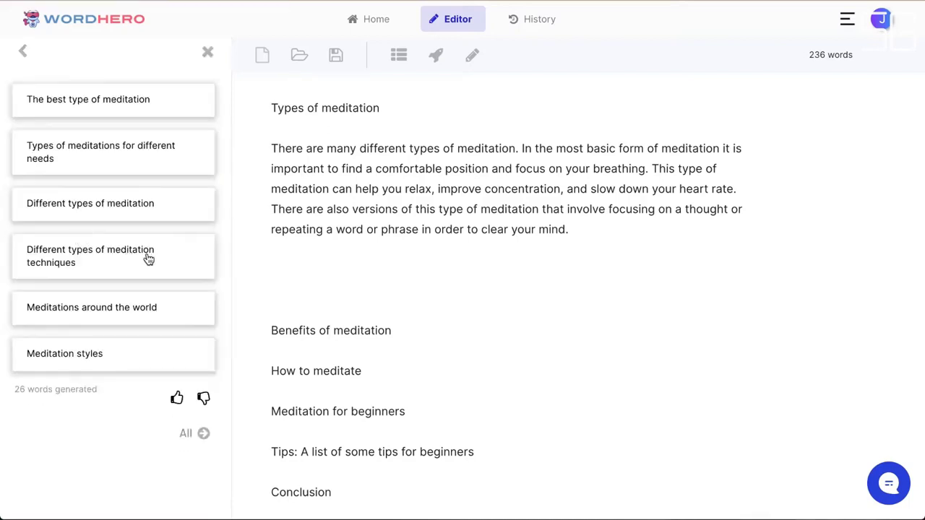
# Change the listicle description to "what are the different types of meditation" and generate a new set of items.
pyautogui.click(24, 53)
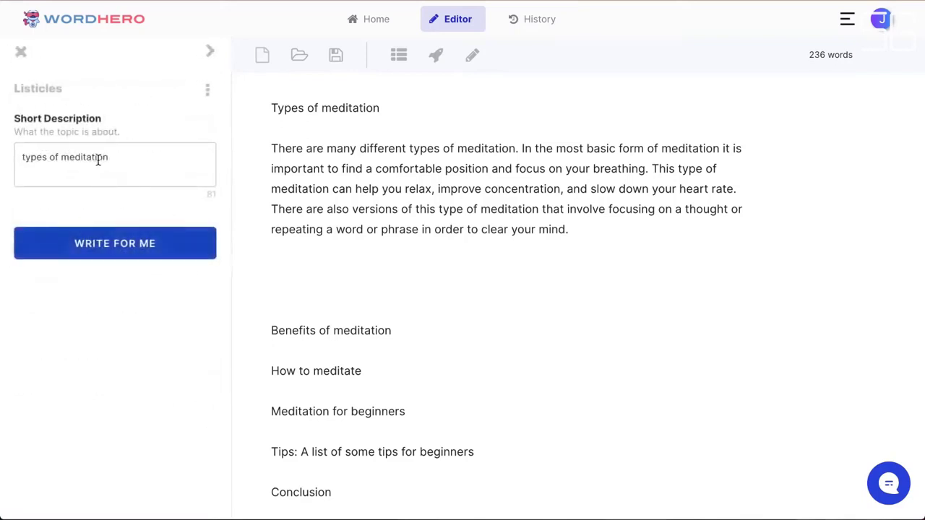
pyautogui.click(22, 156)
pyautogui.write('what are t')
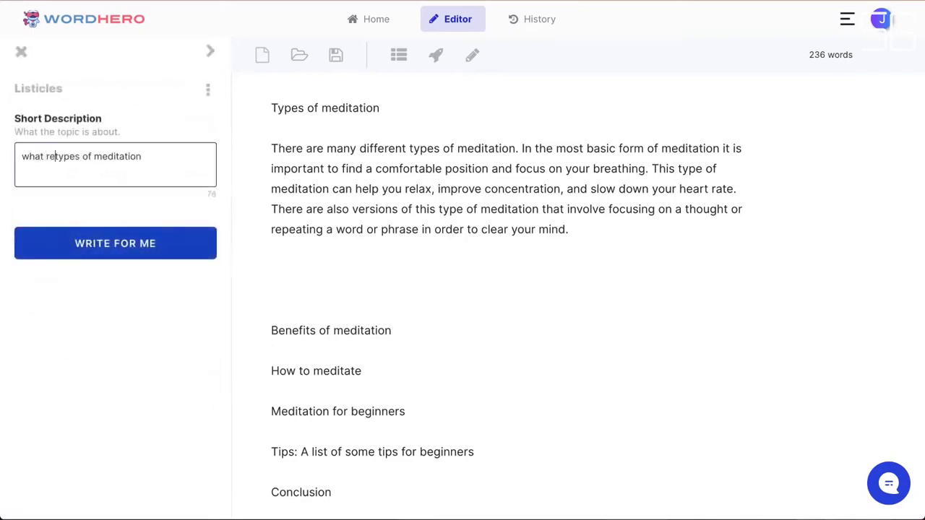
pyautogui.write('he different')
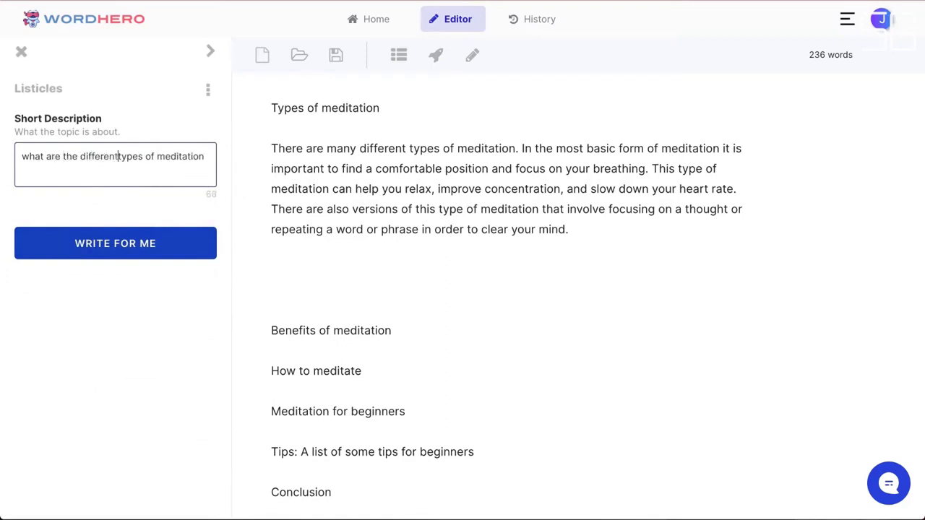
pyautogui.click(208, 156)
pyautogui.click(109, 250)
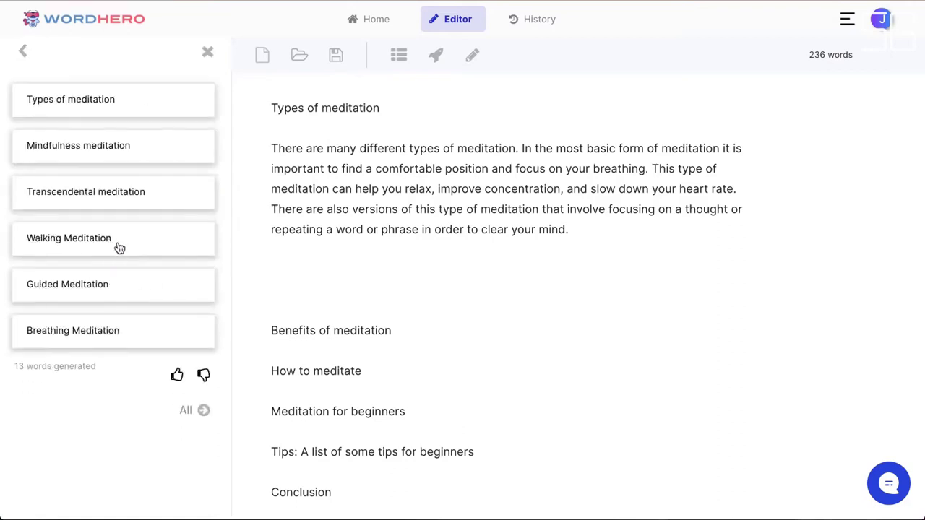
pyautogui.scroll(-1, 144, 204)
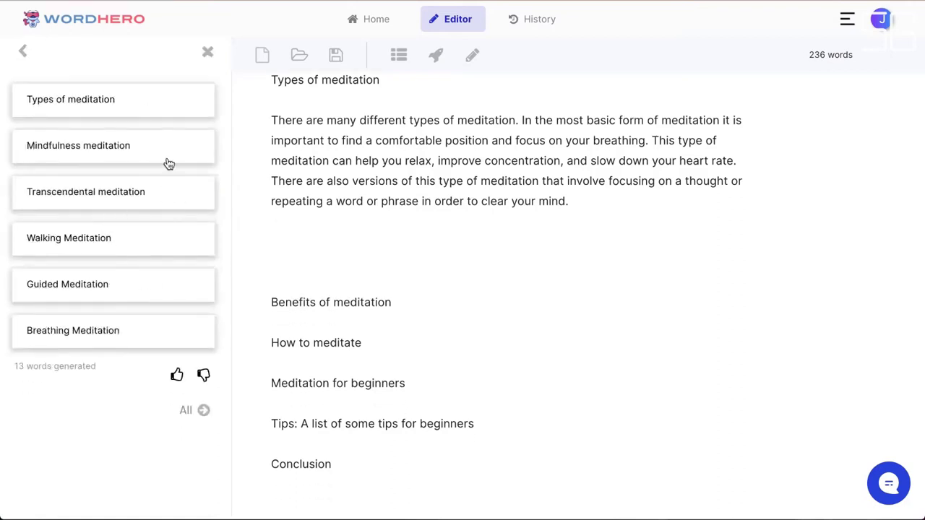
# Insert all generated listicle items into the document and move them directly below the "Types of meditation" paragraph.
pyautogui.scroll(-1, 406, 287)
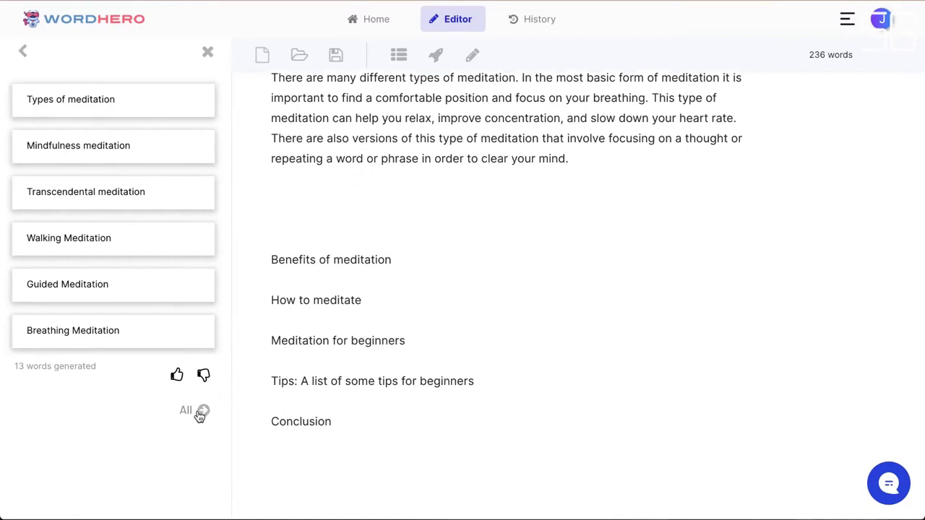
pyautogui.scroll(-5, 339, 418)
pyautogui.scroll(-1, 340, 376)
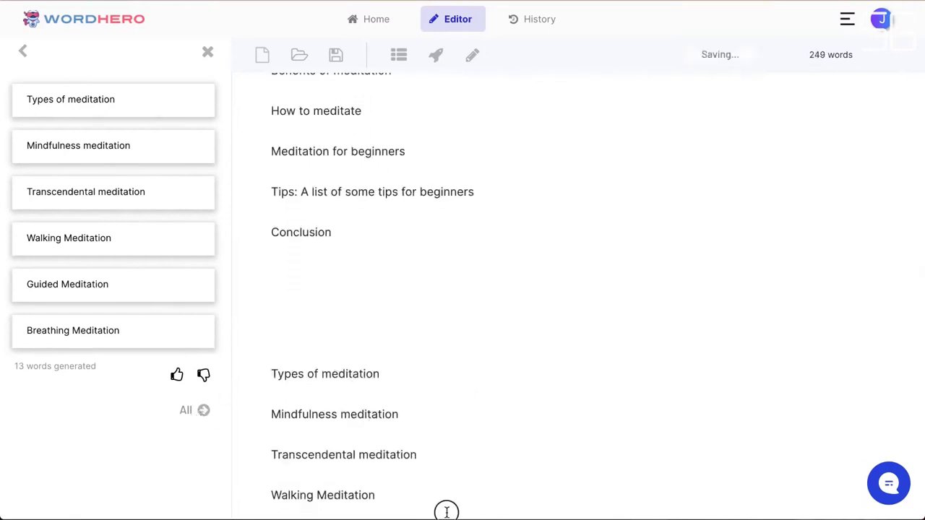
pyautogui.scroll(-1, 426, 470)
pyautogui.scroll(-2, 417, 442)
pyautogui.moveTo(431, 477); pyautogui.dragTo(270, 239)
pyautogui.hotkey('ctrl', 'c')
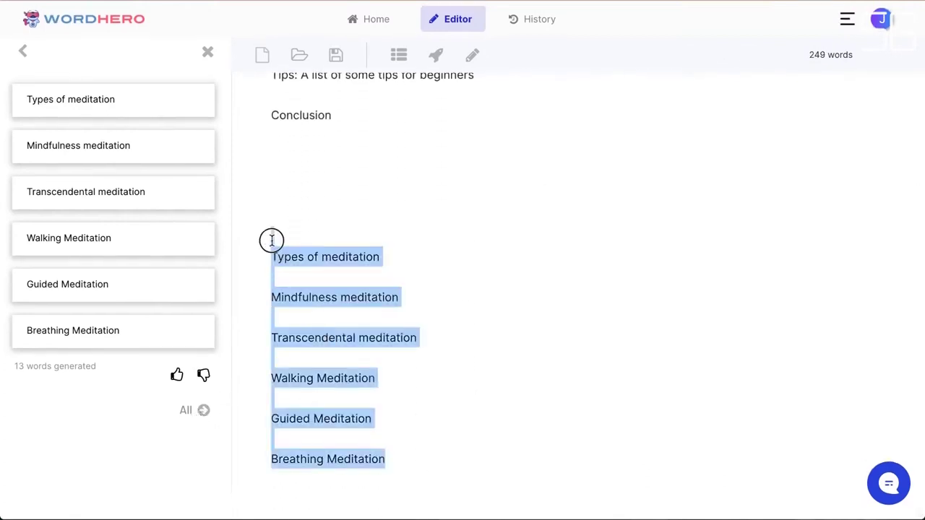
pyautogui.press('BackSpace')
pyautogui.scroll(4, 477, 246)
pyautogui.click(402, 288)
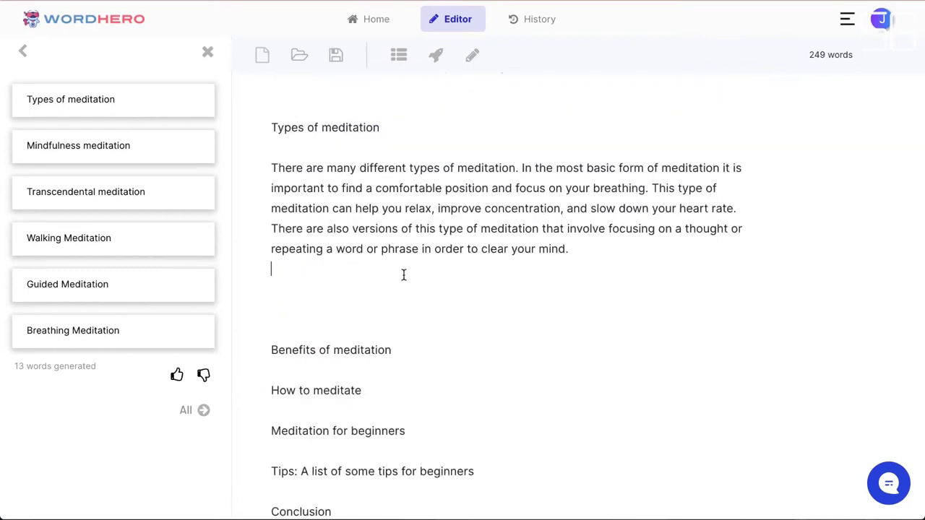
pyautogui.hotkey('ctrl', 'v')
pyautogui.scroll(-1, 405, 294)
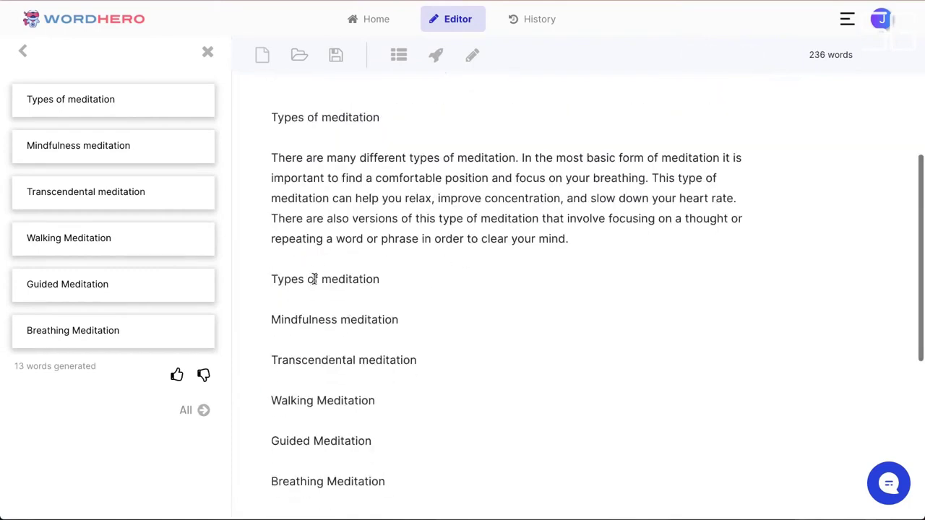
# Delete the duplicate "Types of meditation" line and its leftover blank line from the top of the inserted list.
pyautogui.tripleClick(315, 279)
pyautogui.press('BackSpace')
pyautogui.press('BackSpace')
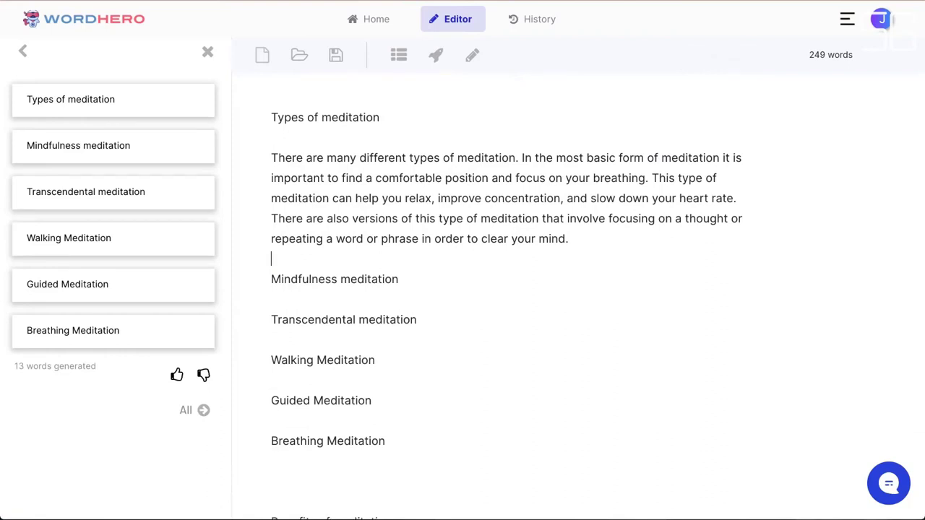
pyautogui.scroll(-1, 334, 361)
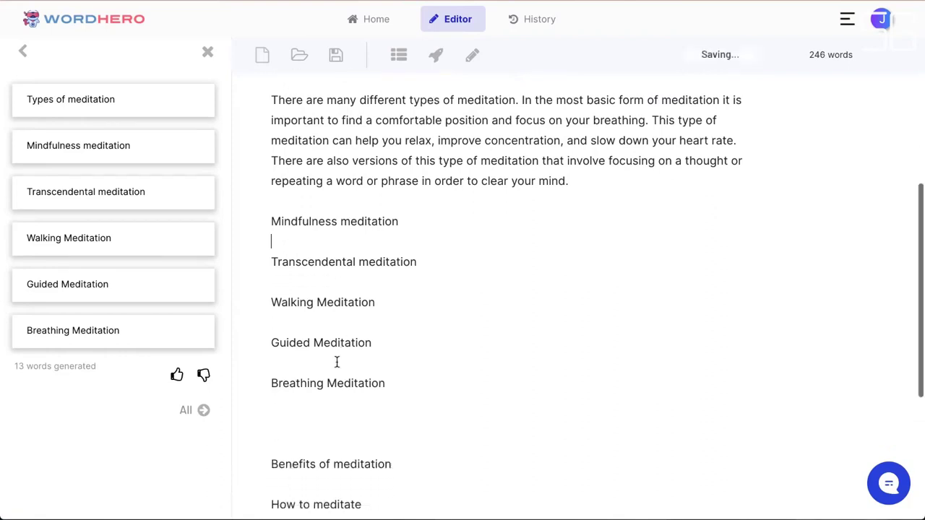
pyautogui.scroll(1, 341, 414)
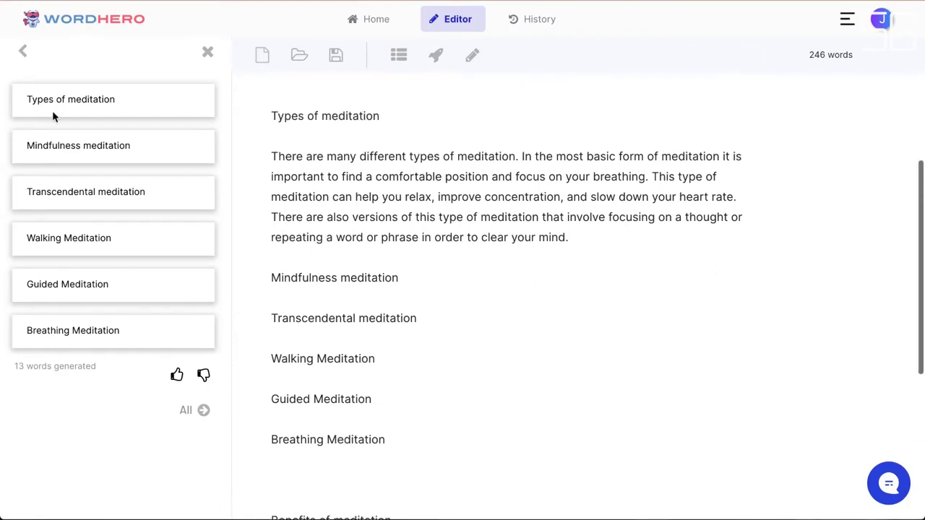
# Close the listicle results and generate a paragraph from the "Mindfulness meditation" line.
pyautogui.click(207, 53)
pyautogui.scroll(1, 425, 252)
pyautogui.scroll(1, 426, 250)
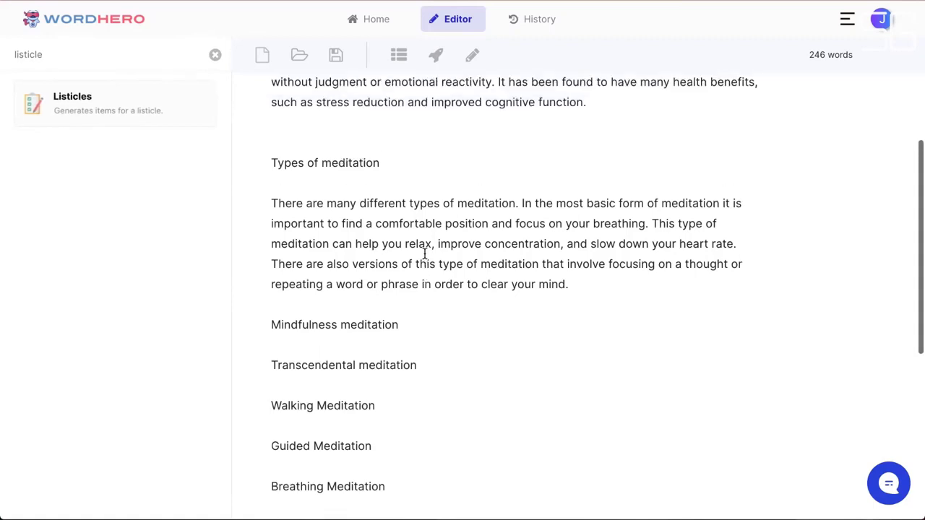
pyautogui.doubleClick(341, 325)
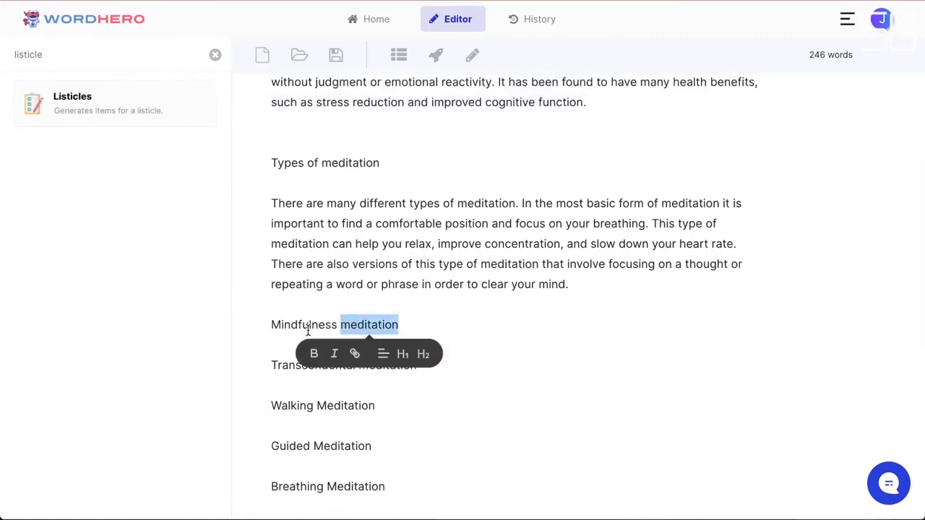
pyautogui.doubleClick(308, 325)
pyautogui.keyDown('shift'); pyautogui.click(407, 313); pyautogui.keyUp('shift')
pyautogui.scroll(-1, 407, 313)
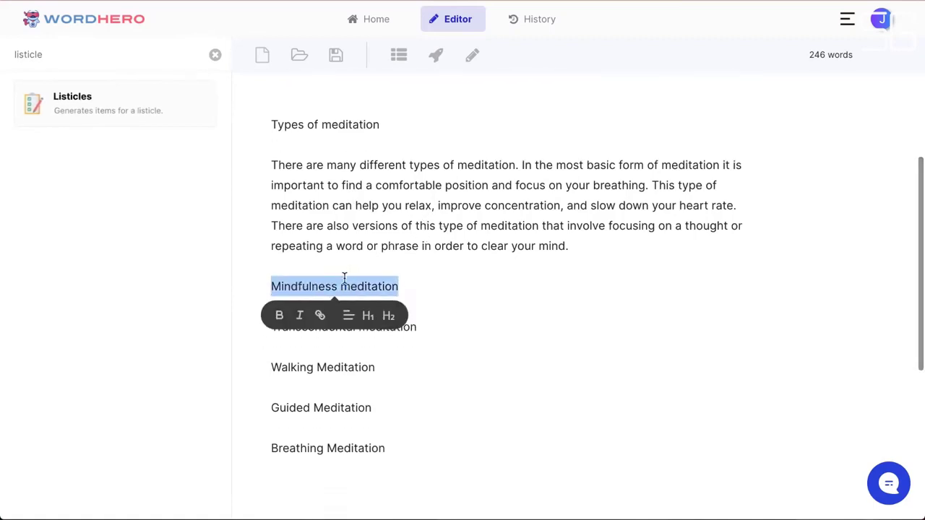
pyautogui.tripleClick(361, 284)
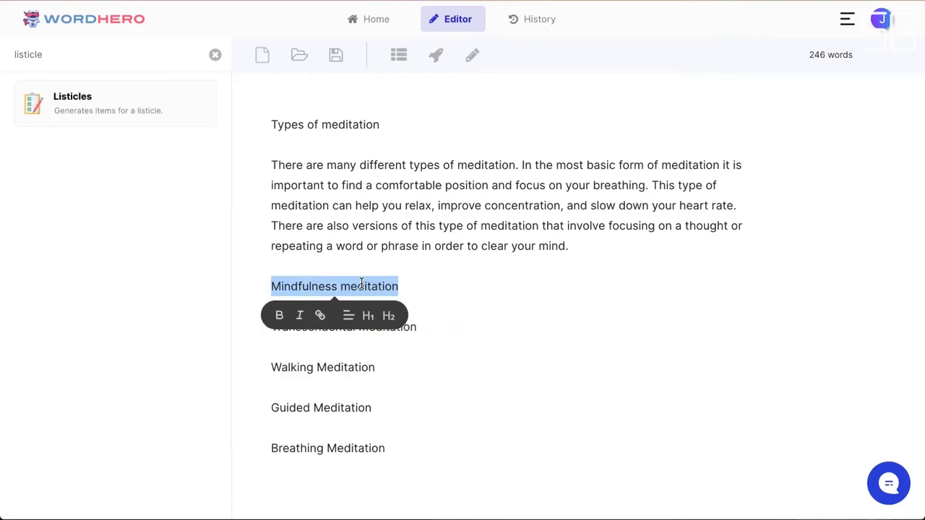
pyautogui.click(434, 58)
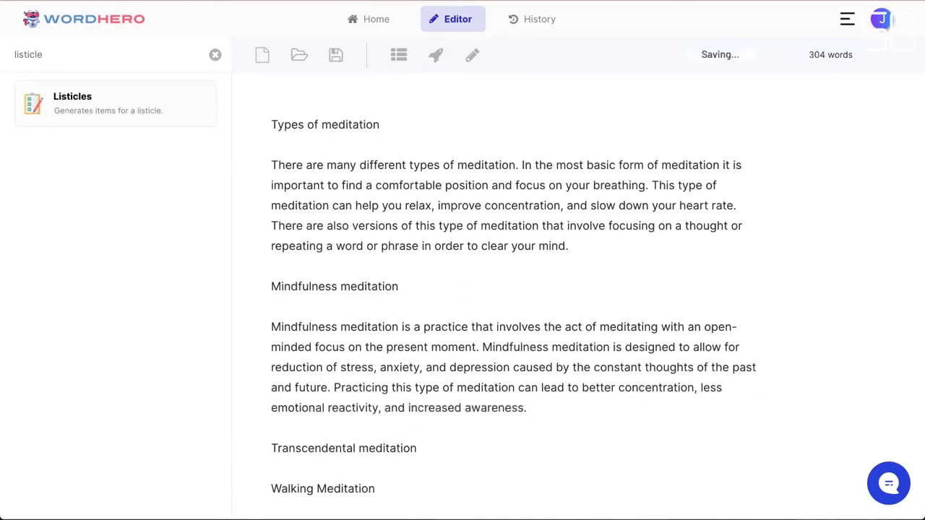
# Format "Types of meditation" as a level 2 heading and make the "Mindfulness meditation" line bold.
pyautogui.scroll(2, 347, 210)
pyautogui.tripleClick(338, 195)
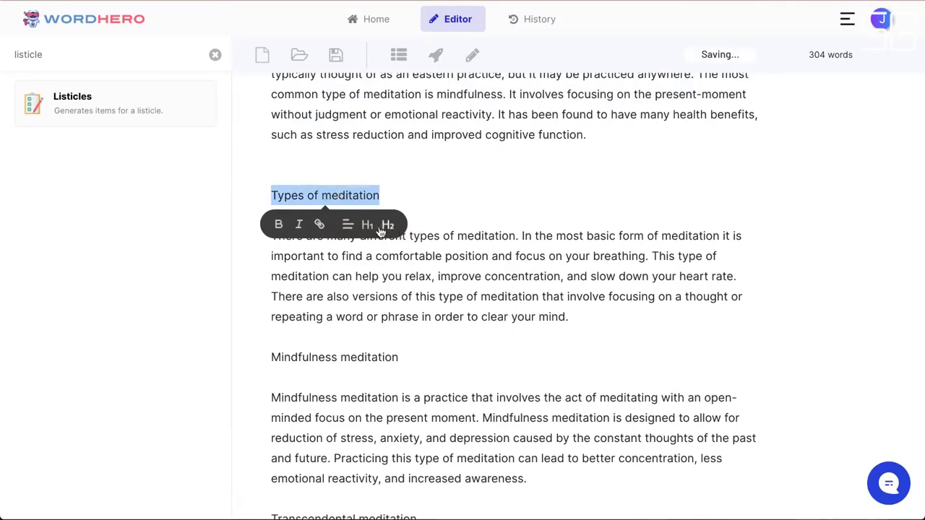
pyautogui.click(388, 225)
pyautogui.tripleClick(320, 357)
pyautogui.click(281, 386)
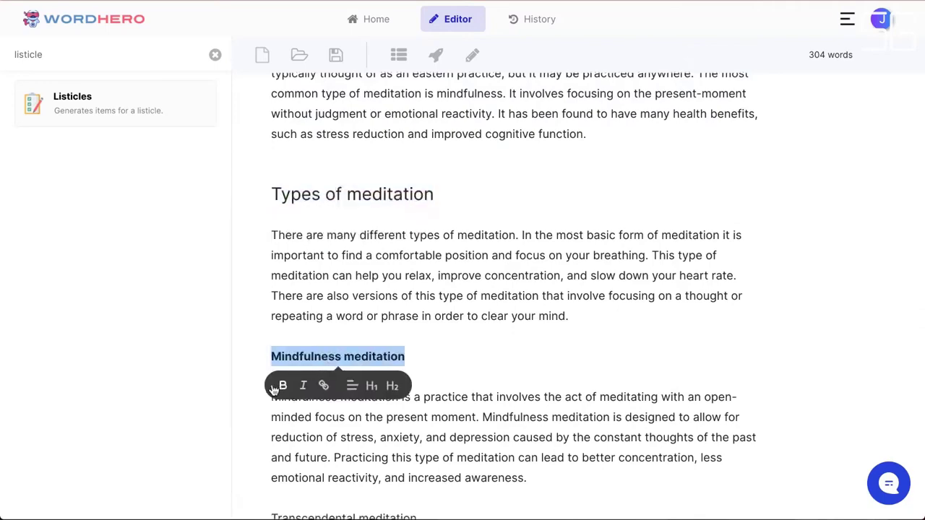
# Add a blank line below "Transcendental meditation" and generate a paragraph there from that line.
pyautogui.scroll(-3, 304, 358)
pyautogui.click(329, 325)
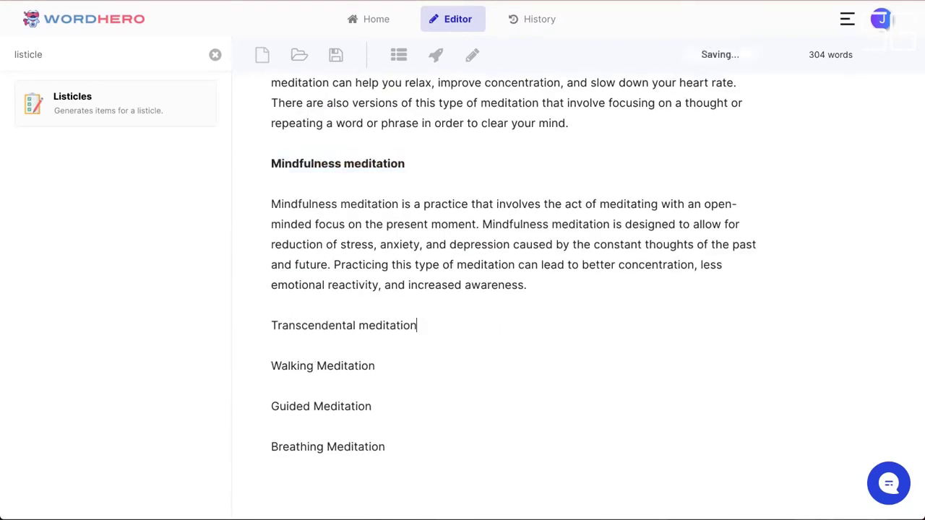
pyautogui.press('Return')
pyautogui.press('Up')
pyautogui.press('shift+super+Right')
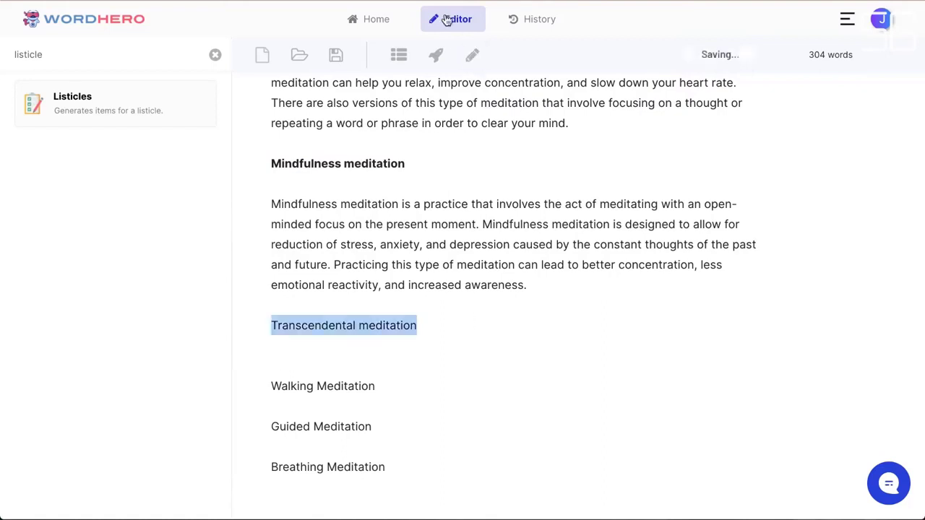
pyautogui.click(436, 55)
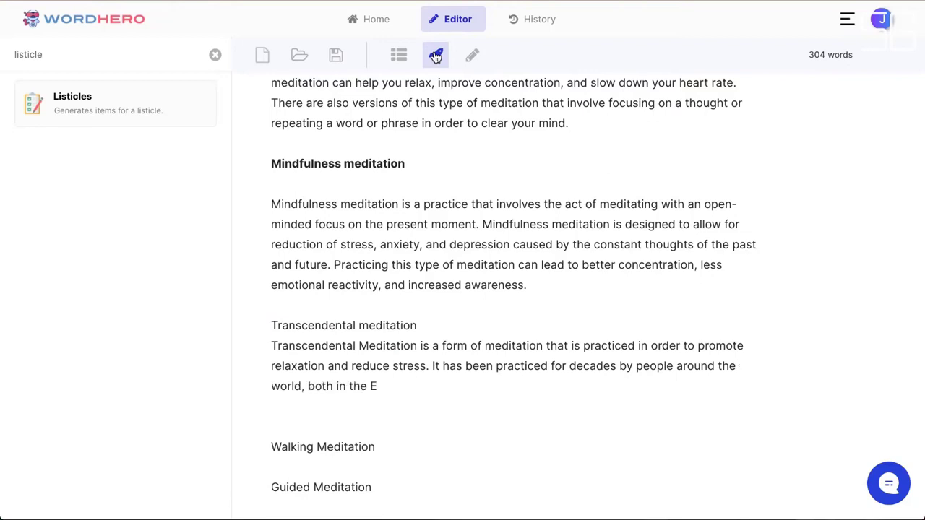
# Join the two generated Transcendental meditation paragraphs into one and insert a blank line between the subheading and the text.
pyautogui.scroll(-2, 500, 254)
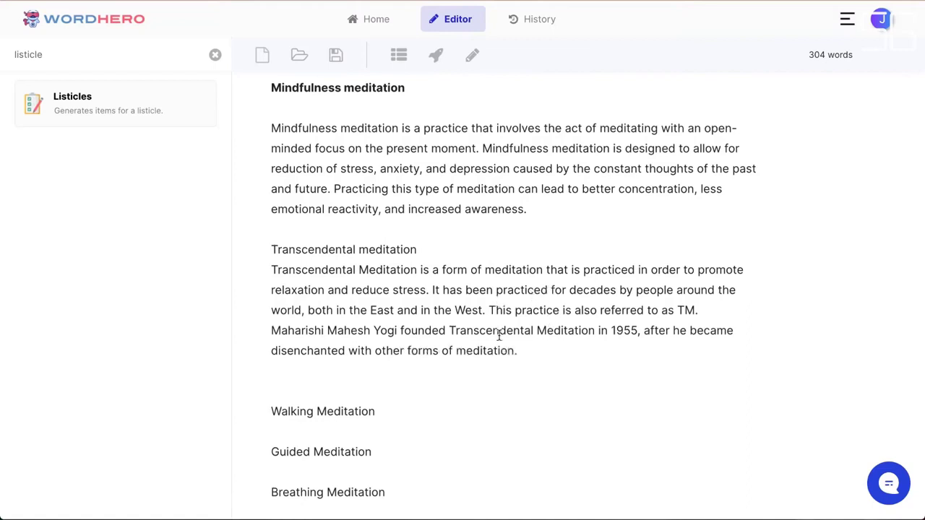
pyautogui.doubleClick(365, 344)
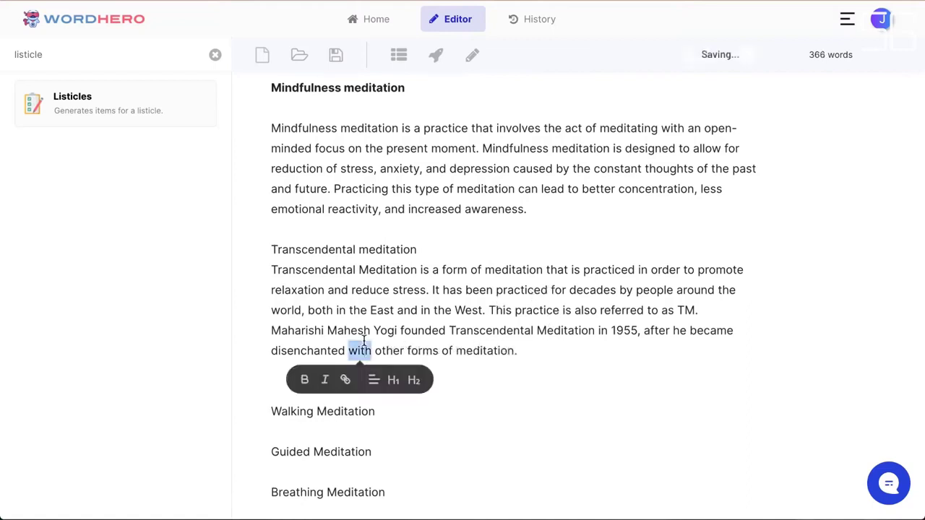
pyautogui.tripleClick(451, 334)
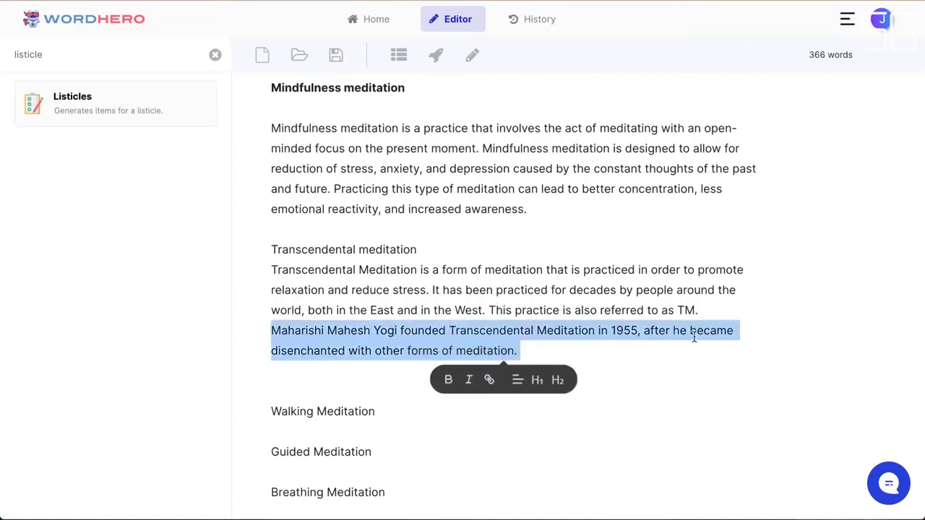
pyautogui.press('Left')
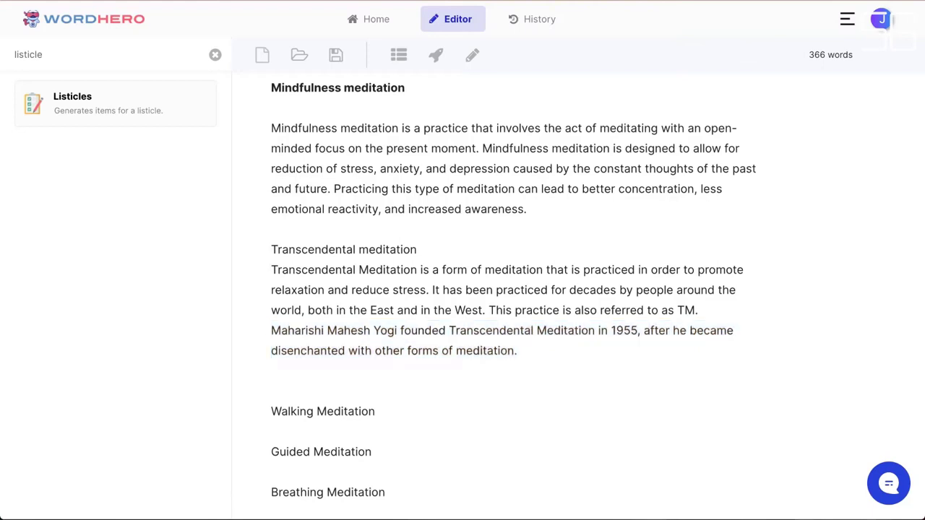
pyautogui.press('BackSpace')
pyautogui.press('Return')
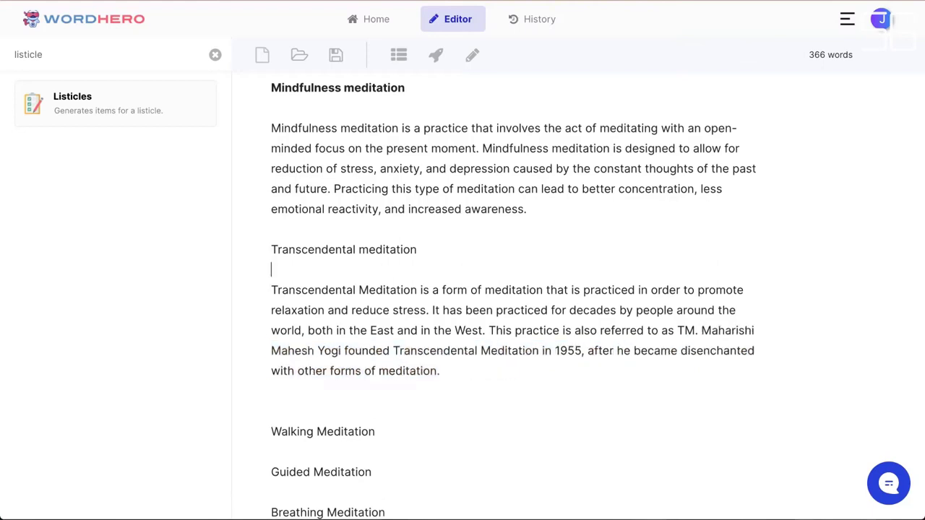
# Make the "Transcendental meditation" subheading bold and remove the extra blank line below its paragraph.
pyautogui.hotkey('shift', 'End')
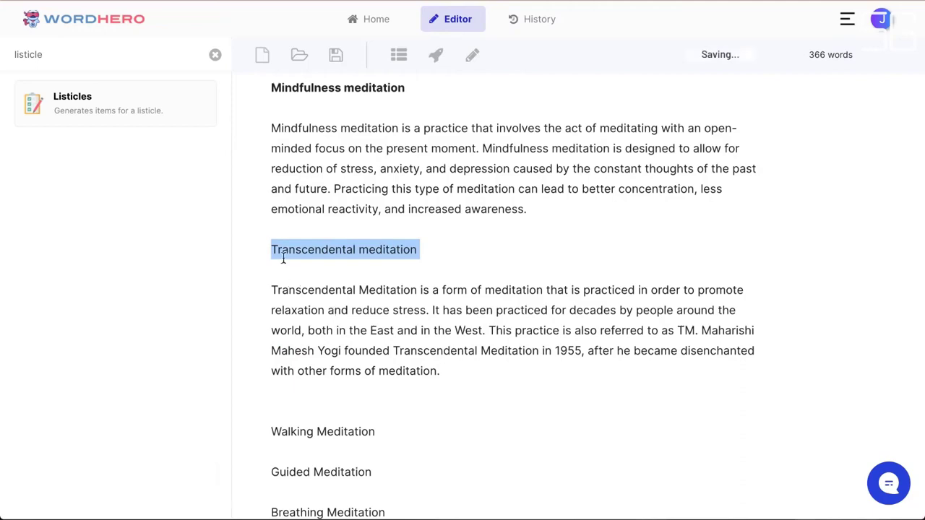
pyautogui.click(290, 278)
pyautogui.scroll(-1, 334, 336)
pyautogui.click(334, 335)
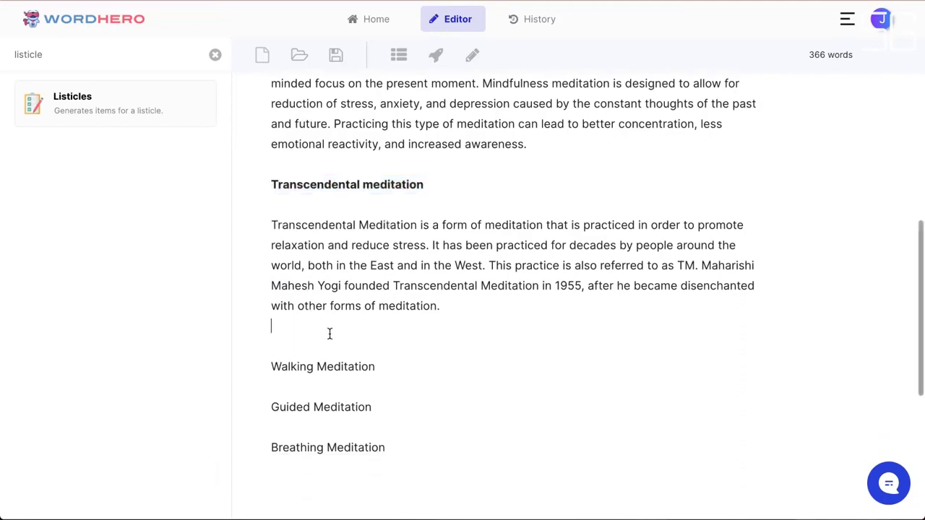
pyautogui.press('BackSpace')
pyautogui.scroll(3, 513, 289)
pyautogui.scroll(-5, 513, 289)
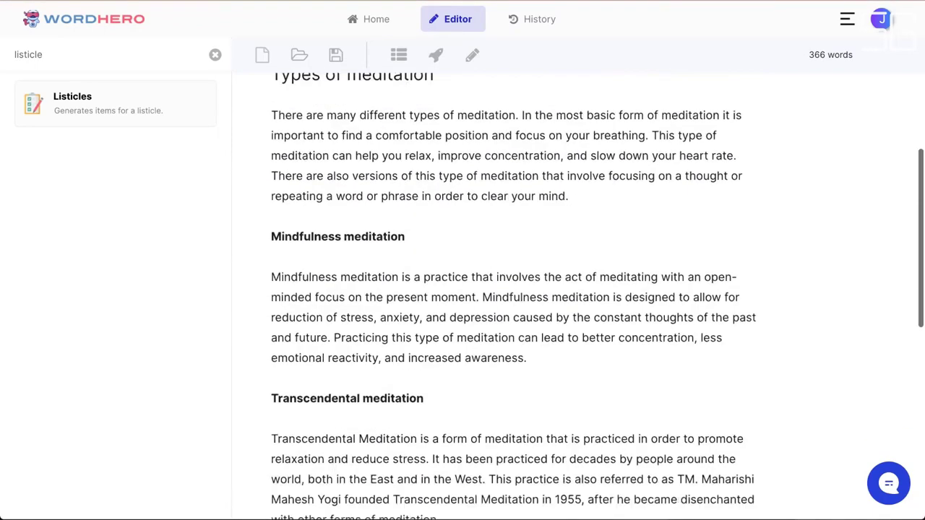
pyautogui.scroll(2, 413, 245)
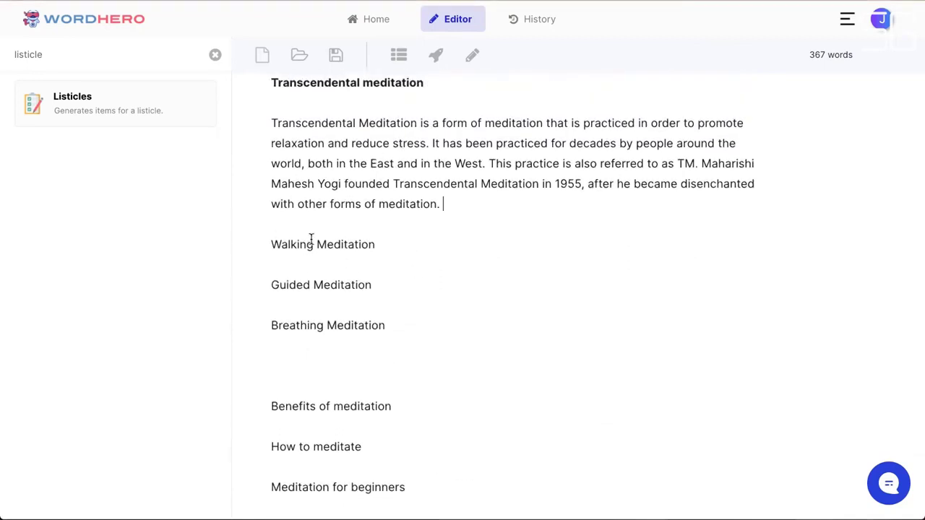
# Delete the "Guided Meditation" item and its leftover blank line from the list of meditation types.
pyautogui.doubleClick(316, 245)
pyautogui.tripleClick(332, 244)
pyautogui.click(615, 264)
pyautogui.doubleClick(343, 284)
pyautogui.tripleClick(343, 284)
pyautogui.press('BackSpace')
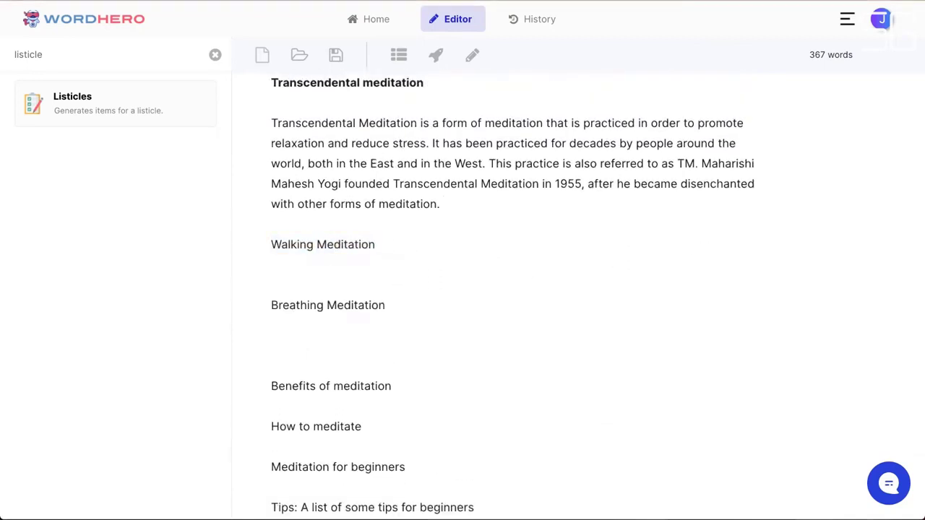
pyautogui.press('BackSpace')
# Add a blank line below "Walking Meditation" and generate text there from that line.
pyautogui.tripleClick(272, 244)
pyautogui.click(303, 264)
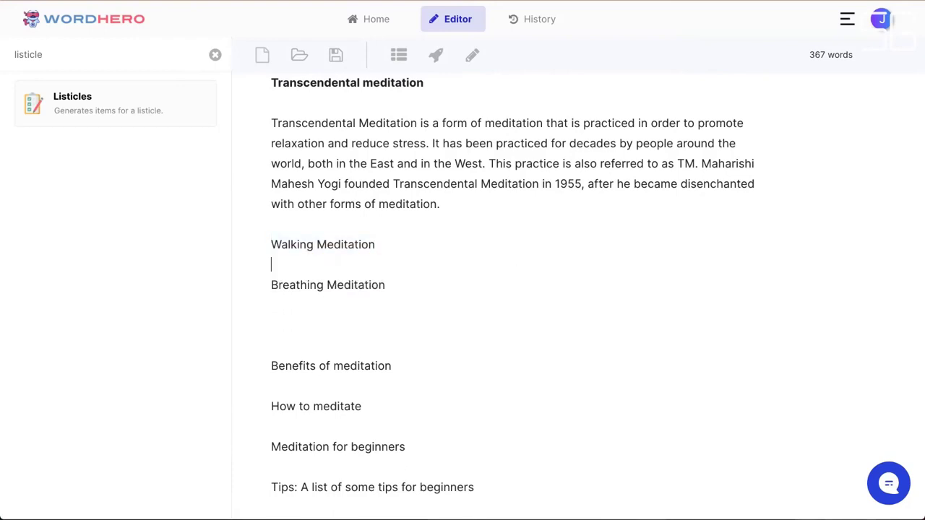
pyautogui.press('Return')
pyautogui.press('Up')
pyautogui.hotkey('shift', 'Up')
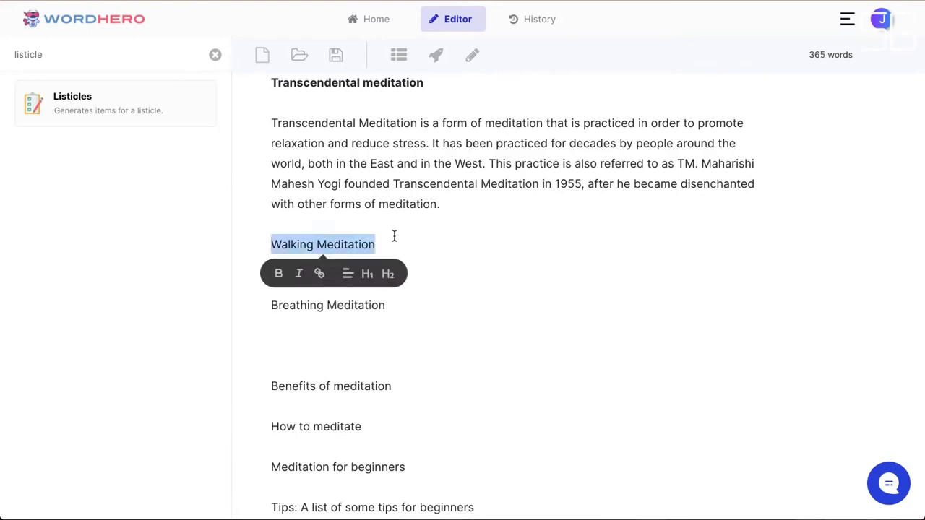
pyautogui.click(435, 58)
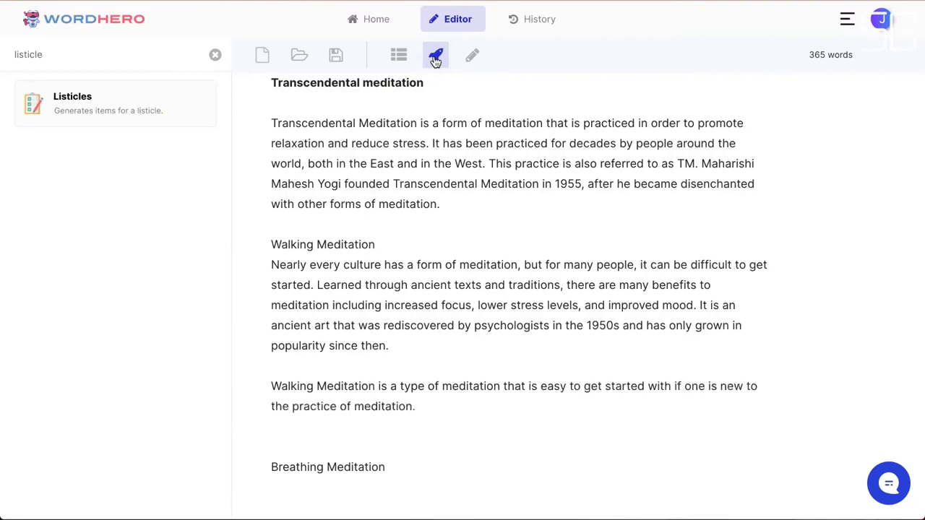
# Move the paragraph starting "Nearly every culture has a form of meditation" from the Walking Meditation section to below the article's opening paragraph.
pyautogui.tripleClick(366, 283)
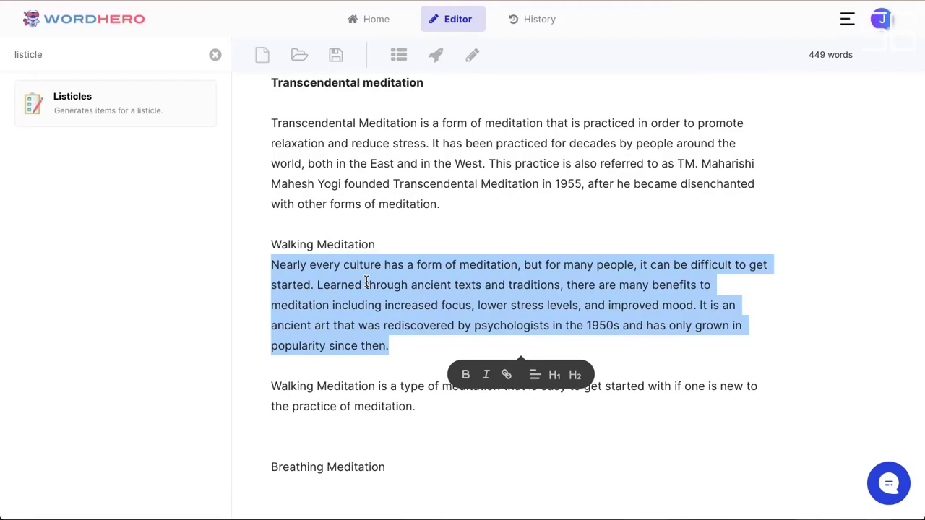
pyautogui.press('BackSpace')
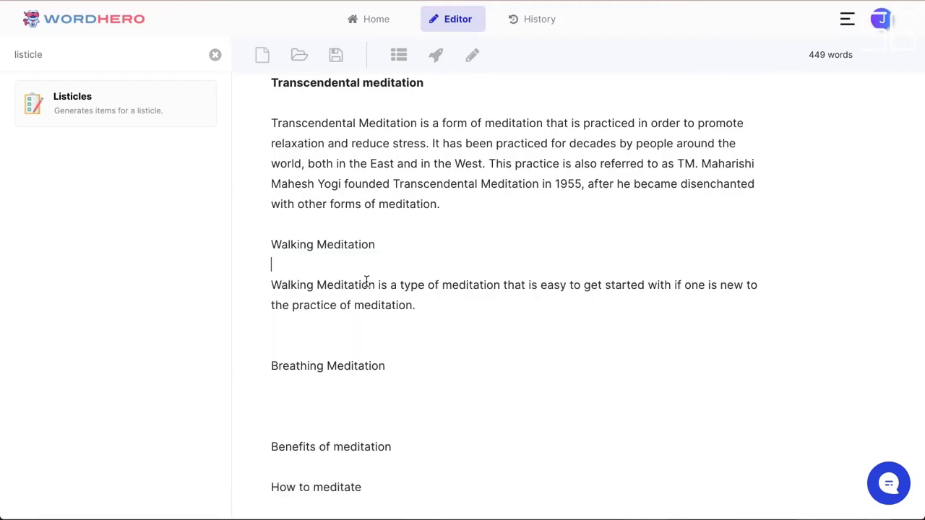
pyautogui.scroll(10, 367, 282)
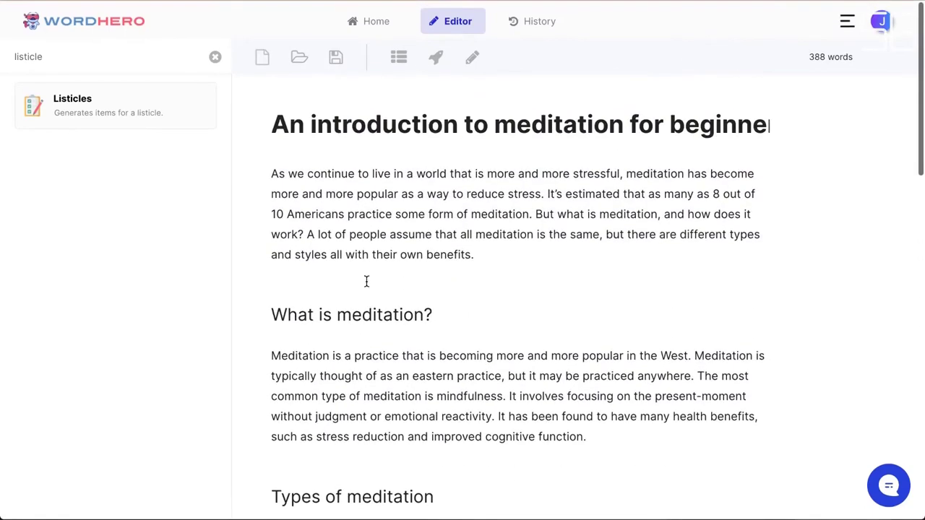
pyautogui.hotkey('ctrl', 'z')
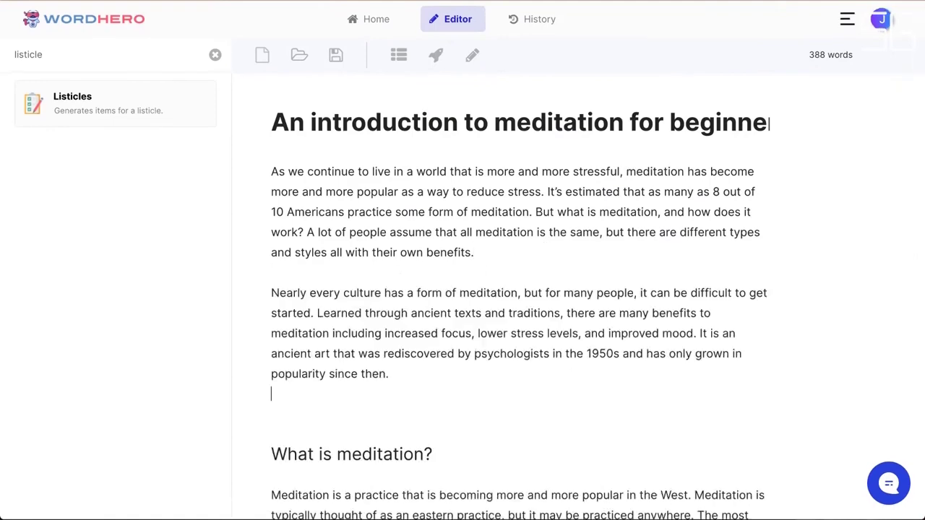
# Remove the extra blank line below the introductory paragraph starting "Nearly every culture has a form of meditation".
pyautogui.press('BackSpace')
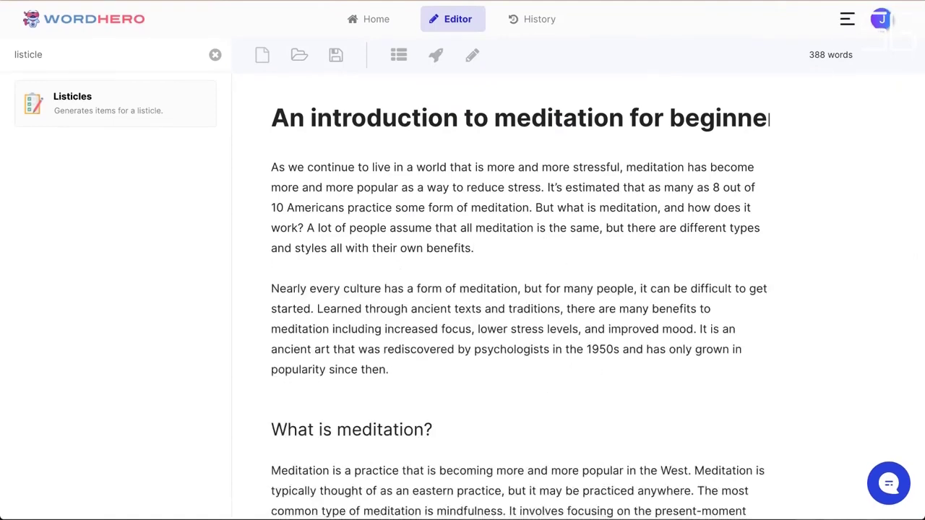
pyautogui.scroll(-3, 553, 403)
pyautogui.scroll(2, 553, 403)
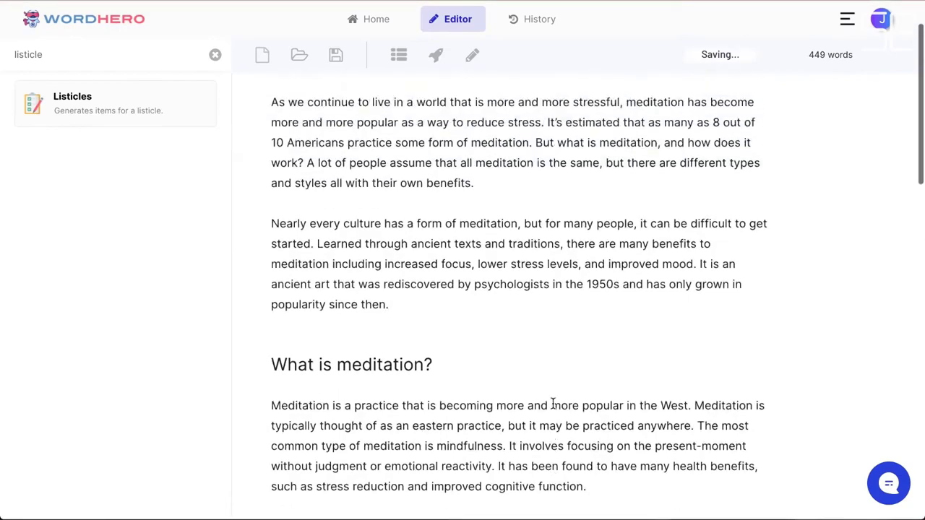
# Make the "Walking Meditation" subheading bold.
pyautogui.scroll(-8, 553, 403)
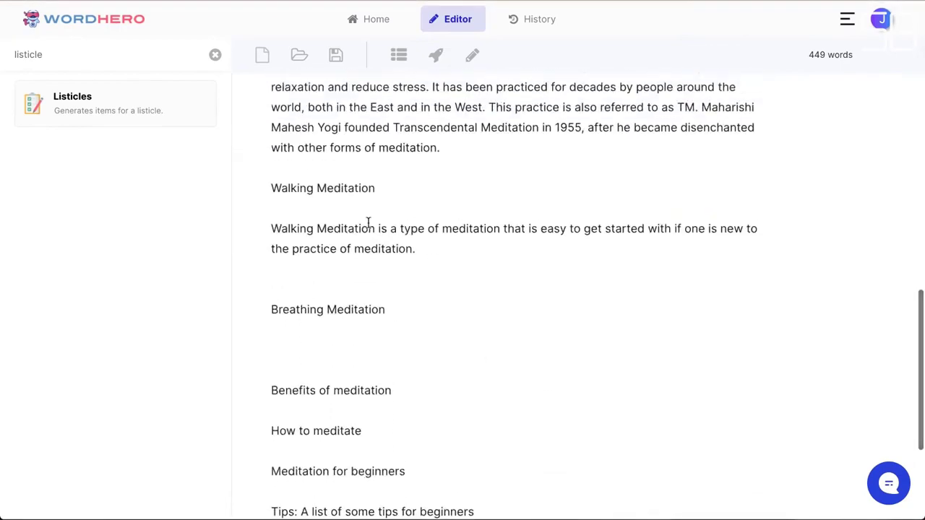
pyautogui.scroll(1, 370, 224)
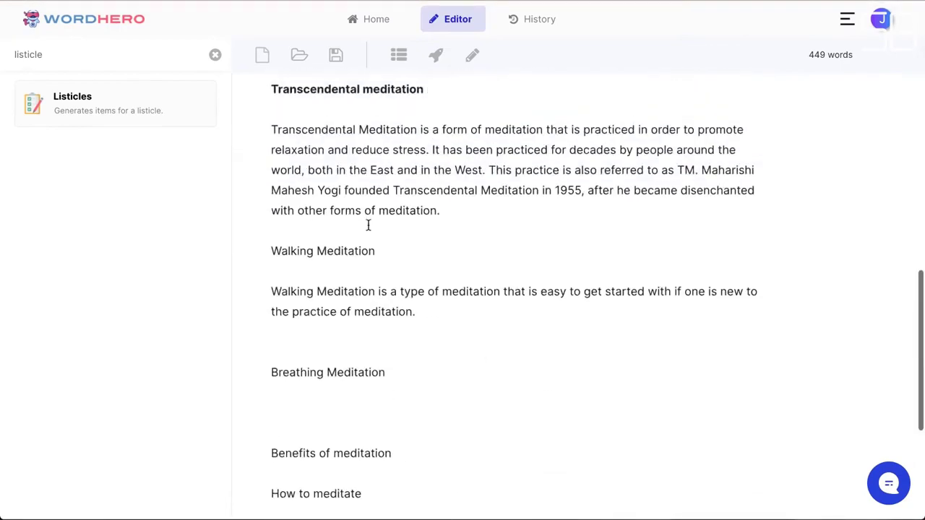
pyautogui.tripleClick(339, 251)
pyautogui.click(279, 278)
pyautogui.scroll(2, 465, 230)
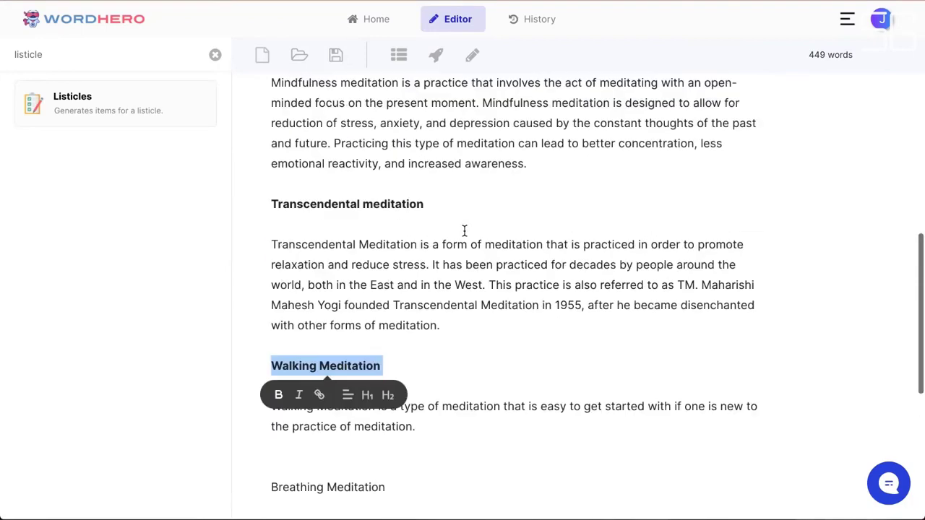
# Extend the Walking Meditation paragraph with AI-generated text and remove the extra blank line below it.
pyautogui.scroll(-3, 465, 230)
pyautogui.click(494, 238)
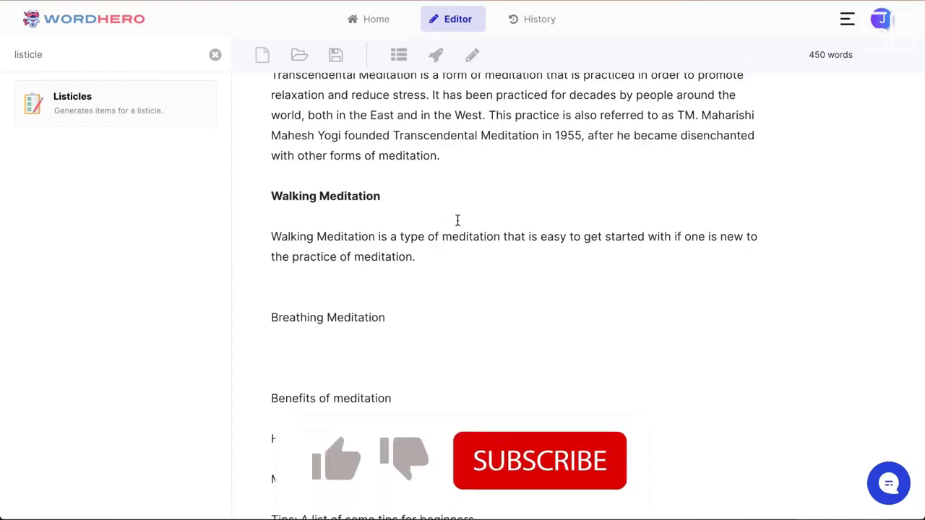
pyautogui.click(472, 57)
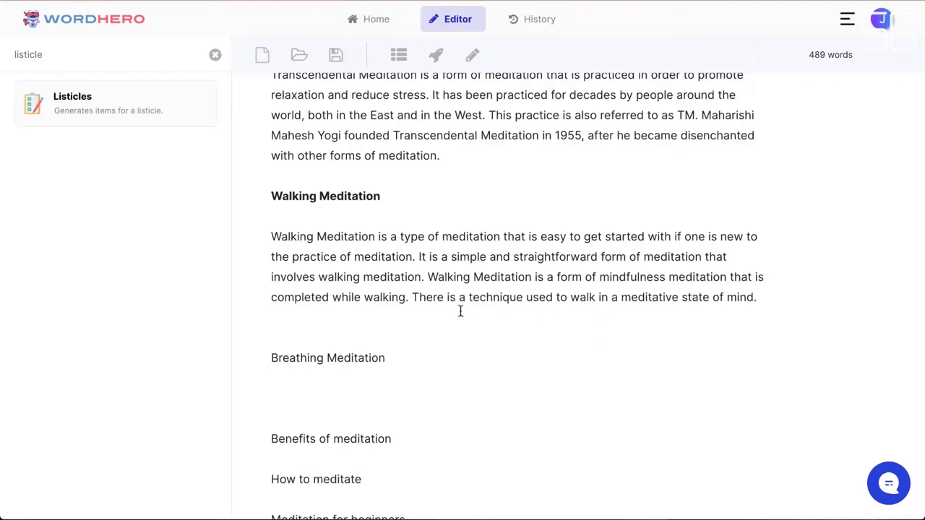
pyautogui.click(482, 324)
pyautogui.press('BackSpace')
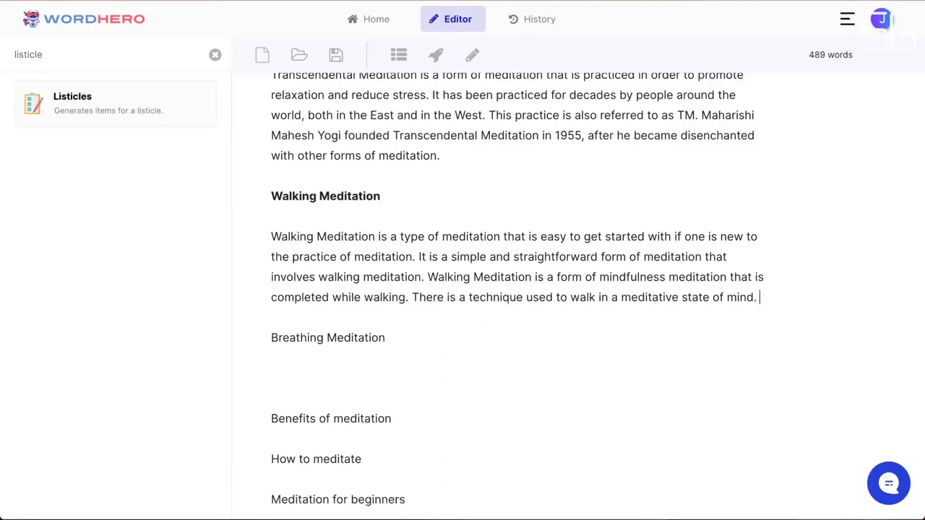
# Generate text for the Breathing Meditation section from its selected subheading.
pyautogui.scroll(-1, 392, 291)
pyautogui.click(392, 291)
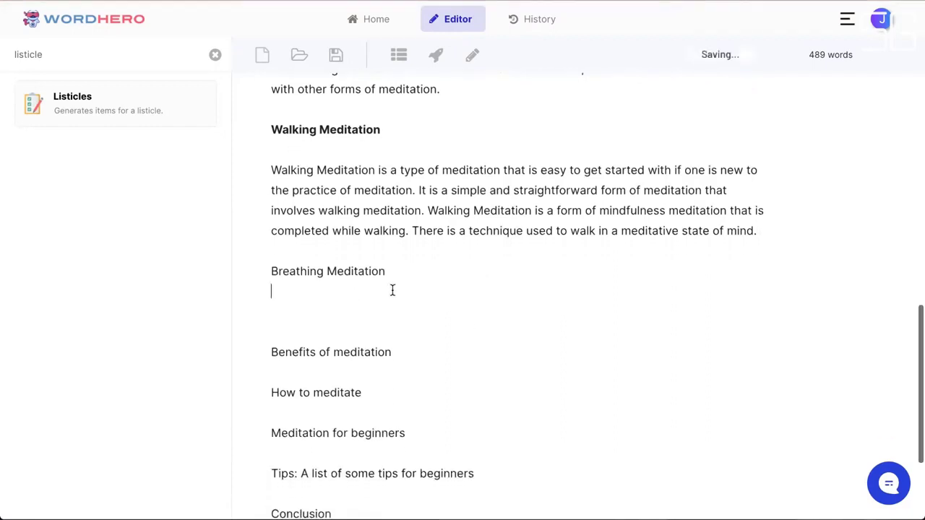
pyautogui.tripleClick(335, 269)
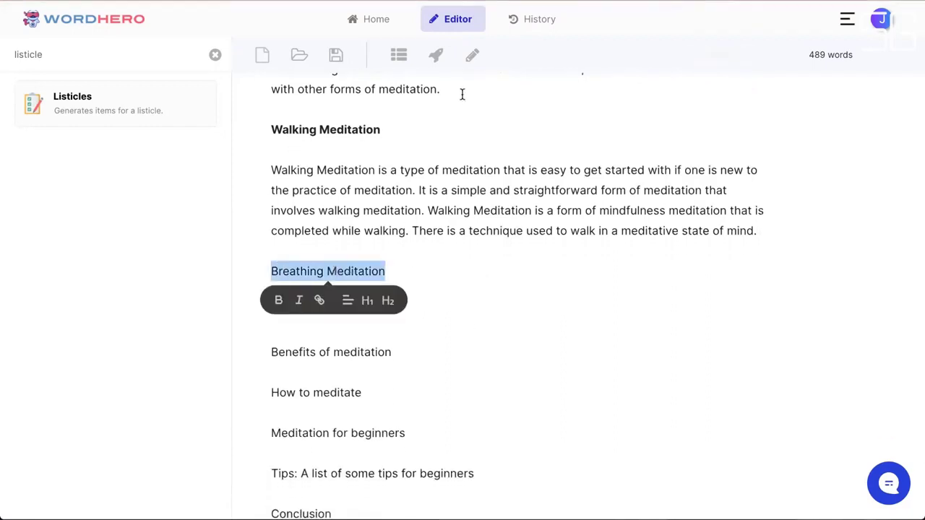
pyautogui.click(434, 61)
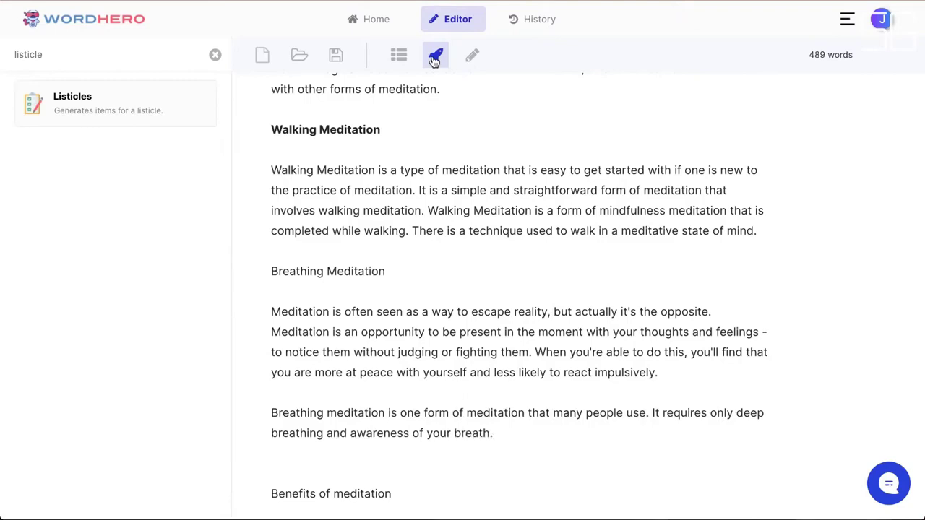
# Move the paragraph starting "Meditation is often seen as a way to escape reality" to the end of the "What is meditation?" section, without an extra blank line.
pyautogui.tripleClick(431, 327)
pyautogui.press('BackSpace')
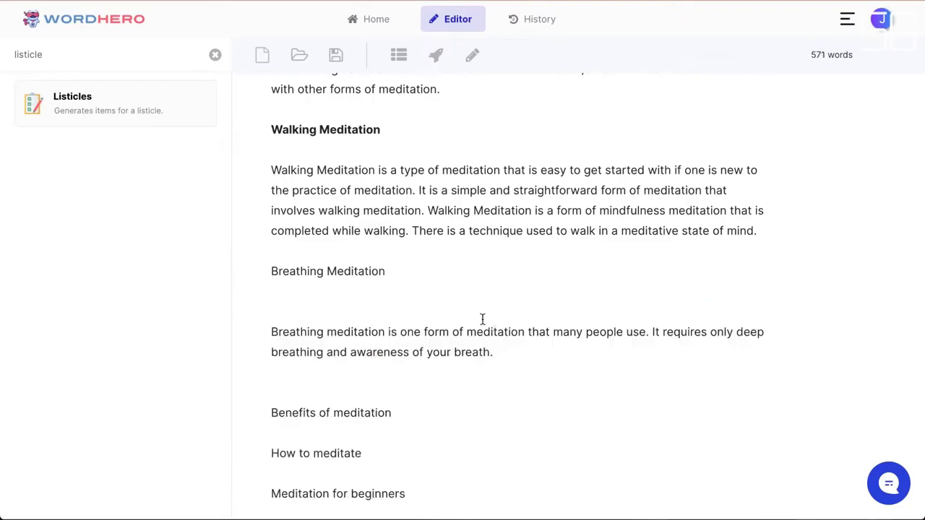
pyautogui.scroll(12, 482, 318)
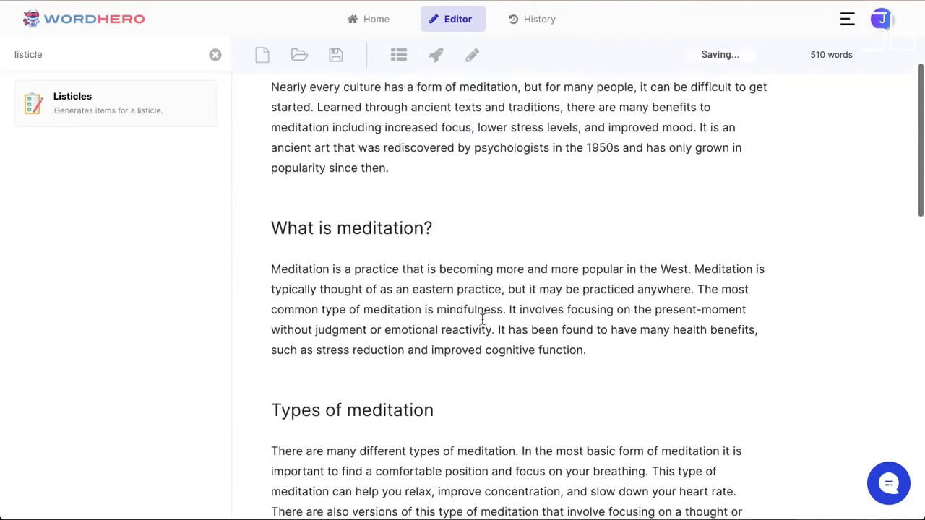
pyautogui.hotkey('ctrl', 'z')
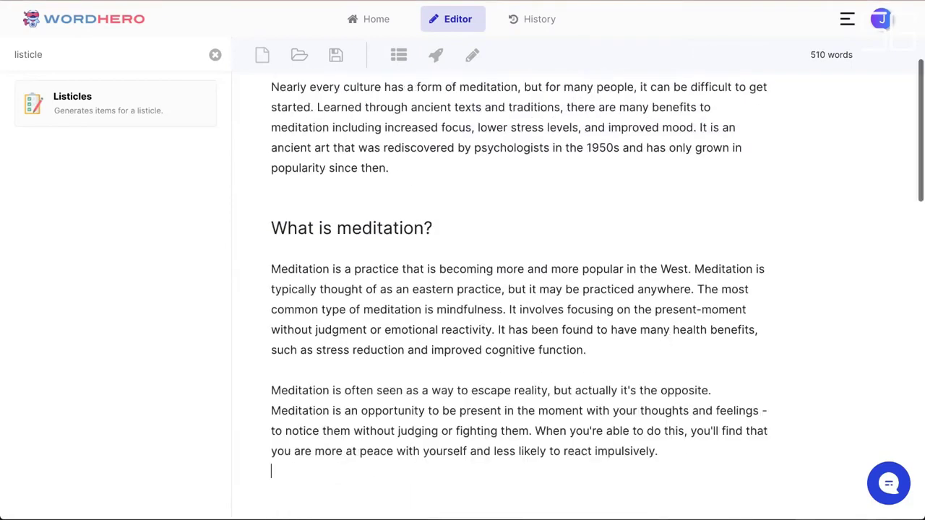
pyautogui.scroll(-2, 587, 372)
pyautogui.click(547, 365)
pyautogui.press('BackSpace')
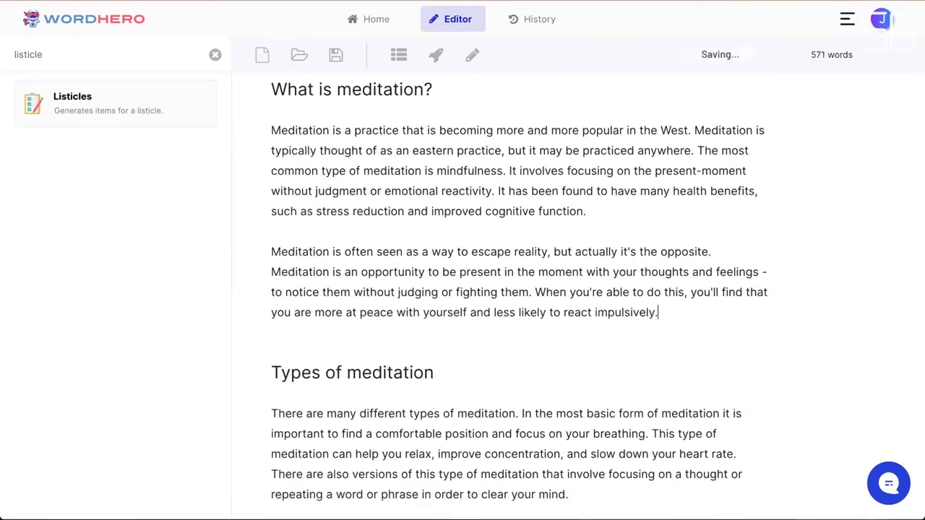
# Reduce the gap between "Breathing Meditation" and its paragraph to one blank line, and continue the paragraph with AI-generated text.
pyautogui.scroll(-8, 586, 297)
pyautogui.scroll(5, 586, 296)
pyautogui.scroll(-10, 587, 296)
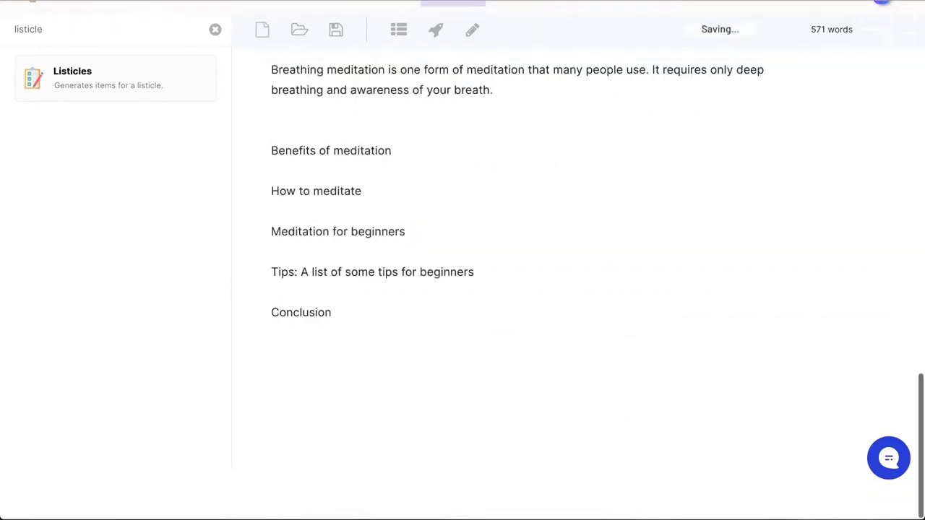
pyautogui.scroll(3, 586, 296)
pyautogui.click(397, 254)
pyautogui.press('BackSpace')
pyautogui.press('BackSpace')
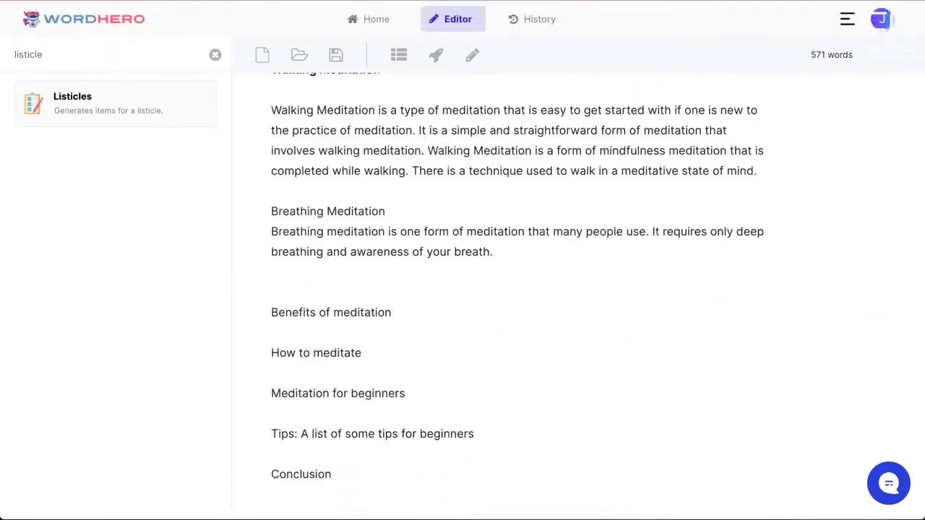
pyautogui.press('Return')
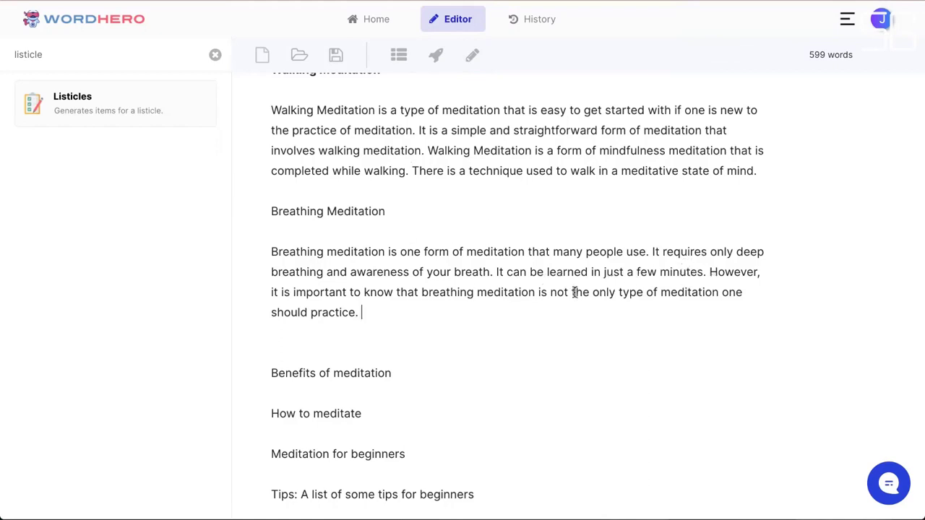
# Delete the sentence starting "However, it is important to know" from the Breathing Meditation paragraph and generate a new continuation in its place.
pyautogui.moveTo(711, 271); pyautogui.dragTo(717, 305)
pyautogui.press('BackSpace')
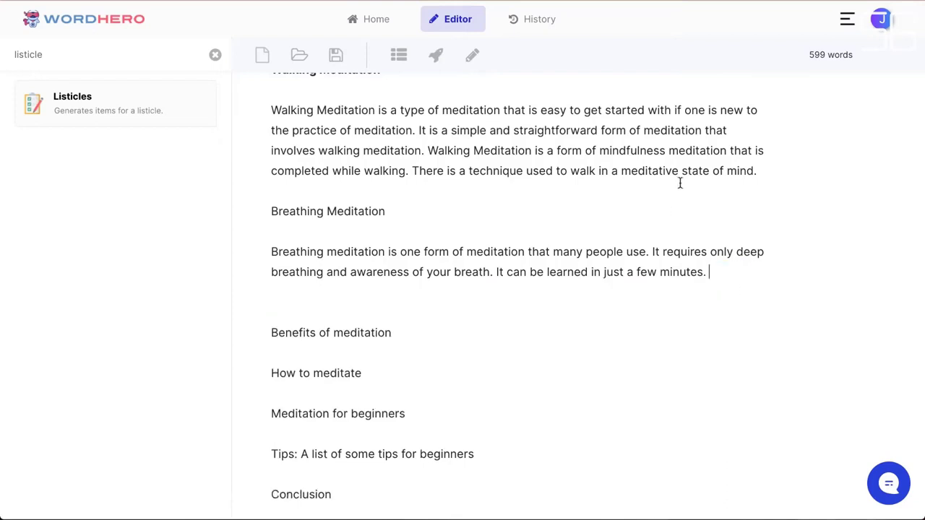
pyautogui.click(473, 55)
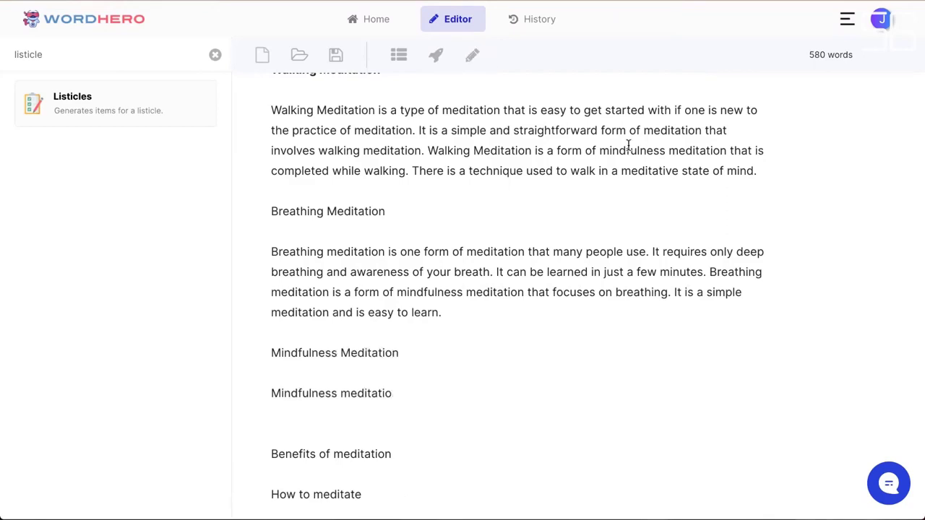
# Check the generated Mindfulness Meditation text against the existing section and delete the duplicate subheading and paragraph below the Breathing Meditation section.
pyautogui.scroll(6, 656, 217)
pyautogui.scroll(-1, 656, 217)
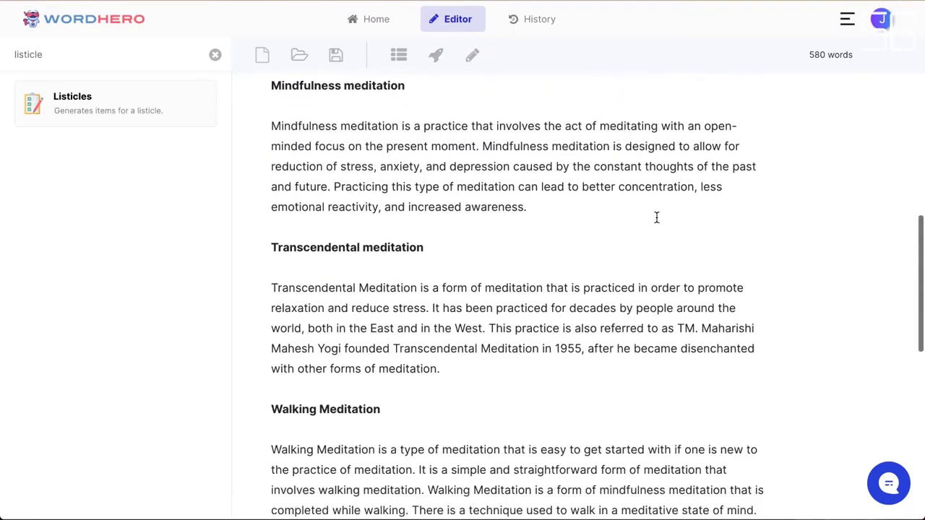
pyautogui.scroll(-5, 656, 217)
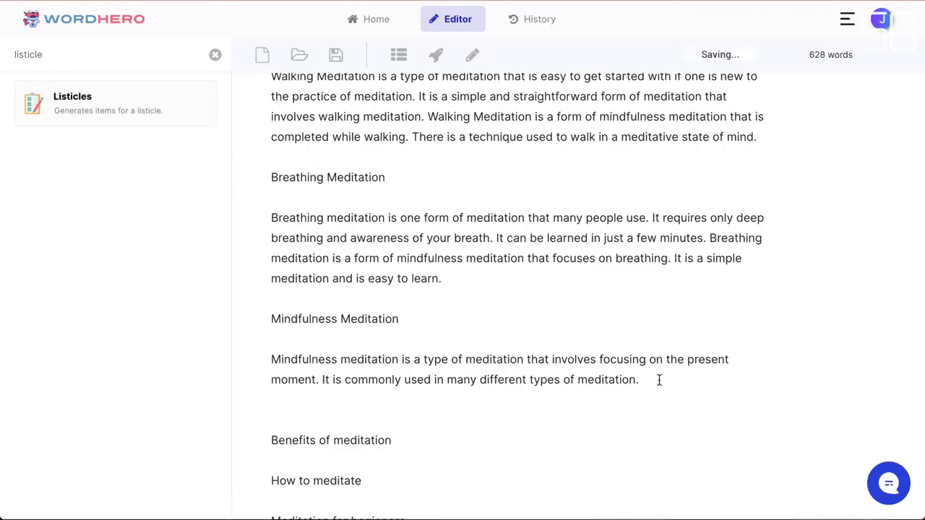
pyautogui.scroll(6, 584, 383)
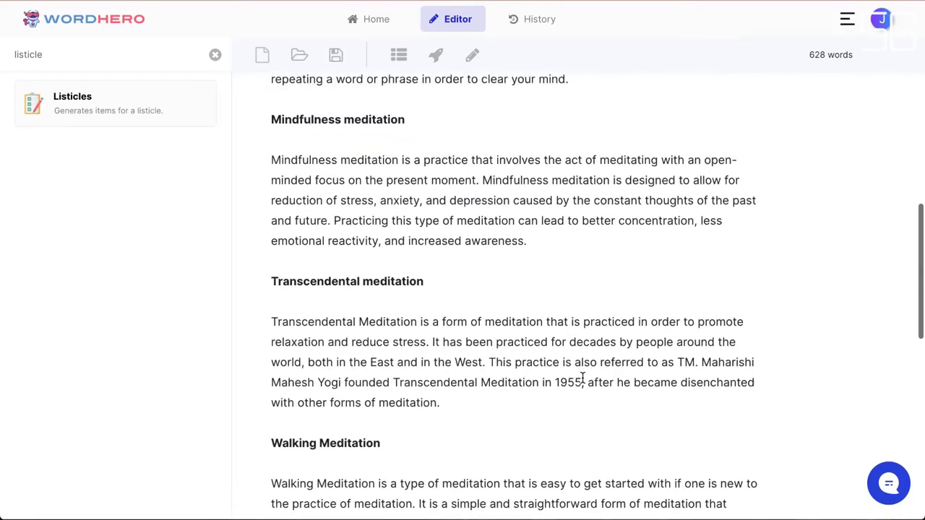
pyautogui.scroll(-1, 582, 378)
pyautogui.scroll(-7, 582, 378)
pyautogui.scroll(2, 611, 325)
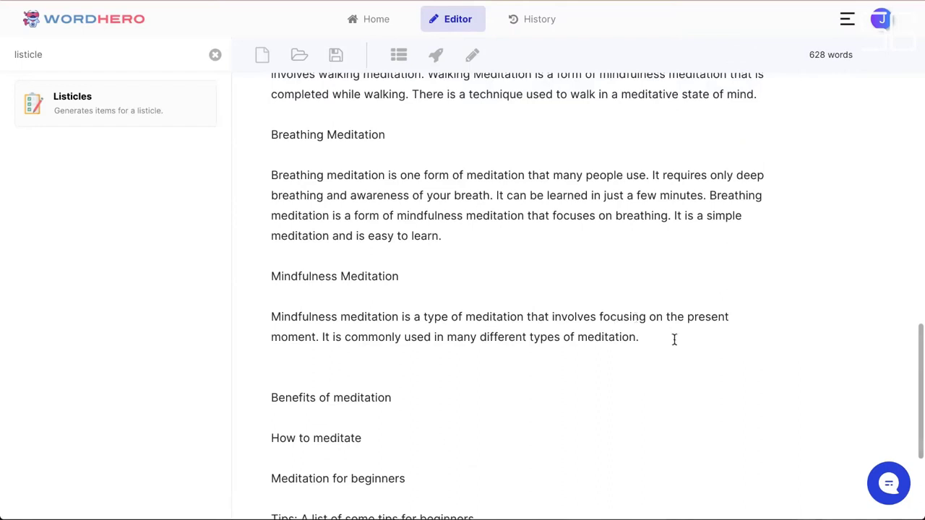
pyautogui.moveTo(654, 337); pyautogui.dragTo(578, 261)
pyautogui.press('BackSpace')
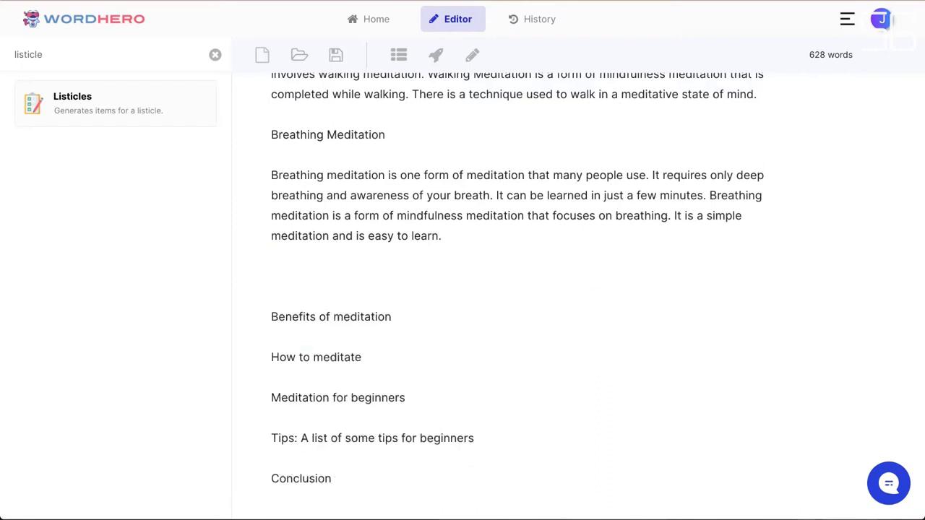
# Make the "Breathing Meditation" subheading bold and remove an extra blank line below its paragraph.
pyautogui.hotkey('shift', 'End')
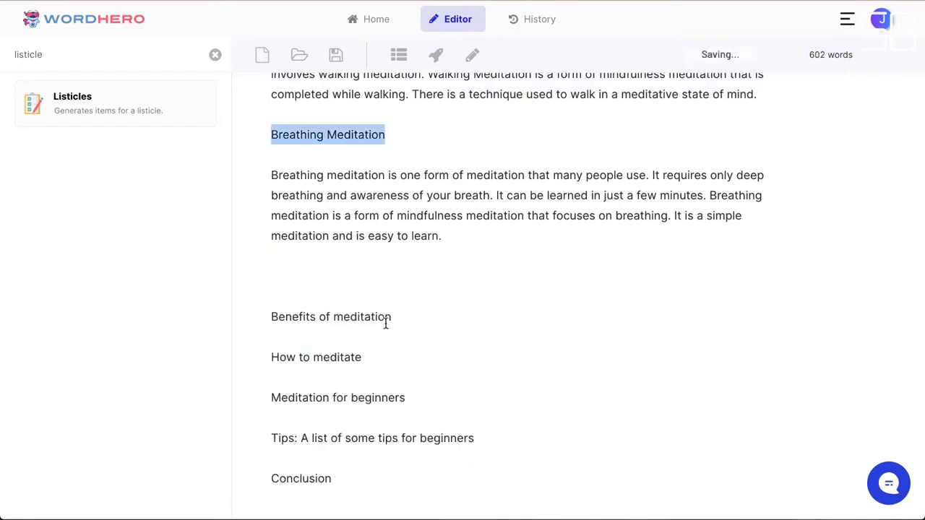
pyautogui.click(278, 163)
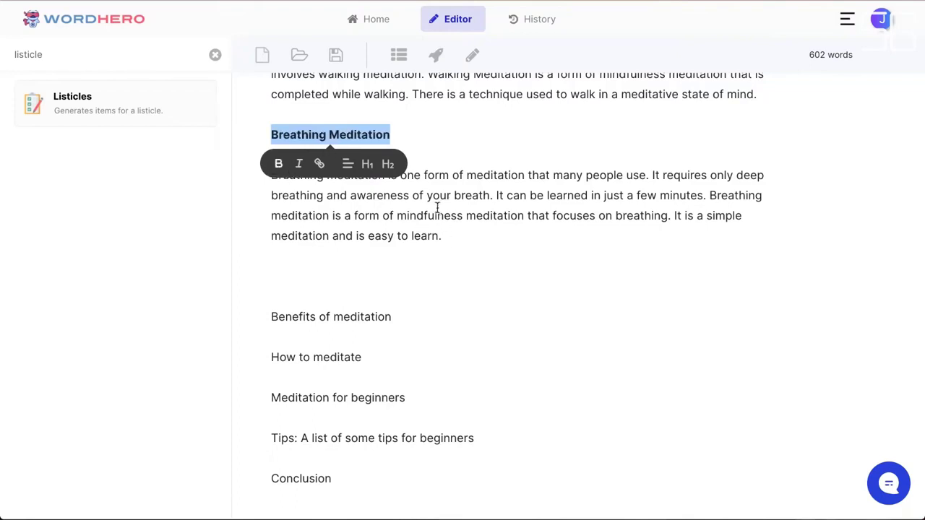
pyautogui.press('Up')
pyautogui.click(464, 271)
pyautogui.press('BackSpace')
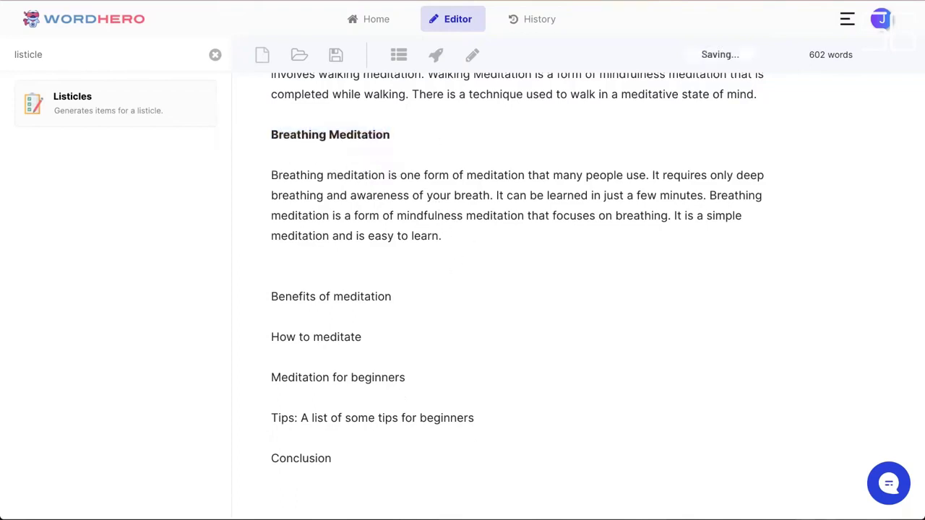
# Add a blank line below "Benefits of meditation" and review the sections written so far.
pyautogui.press('End')
pyautogui.press('Return')
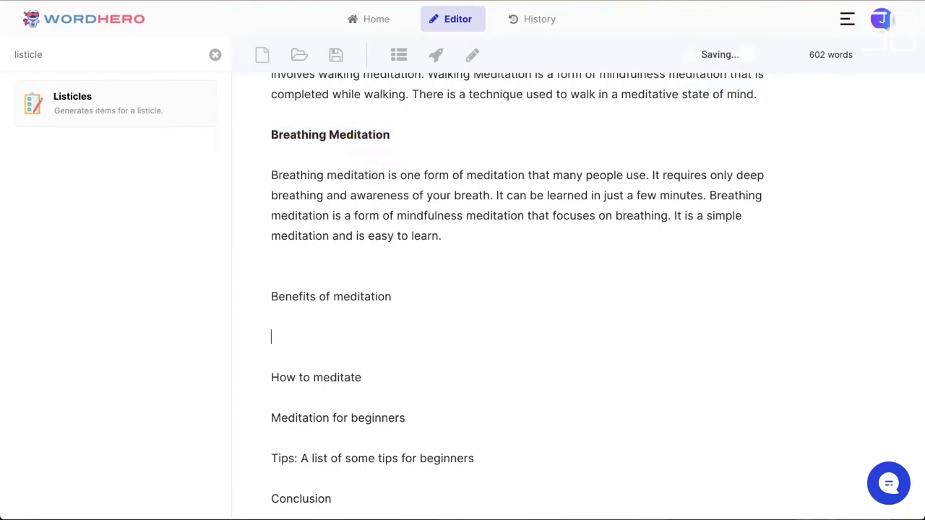
pyautogui.scroll(1, 518, 289)
pyautogui.scroll(10, 517, 289)
pyautogui.scroll(-8, 518, 289)
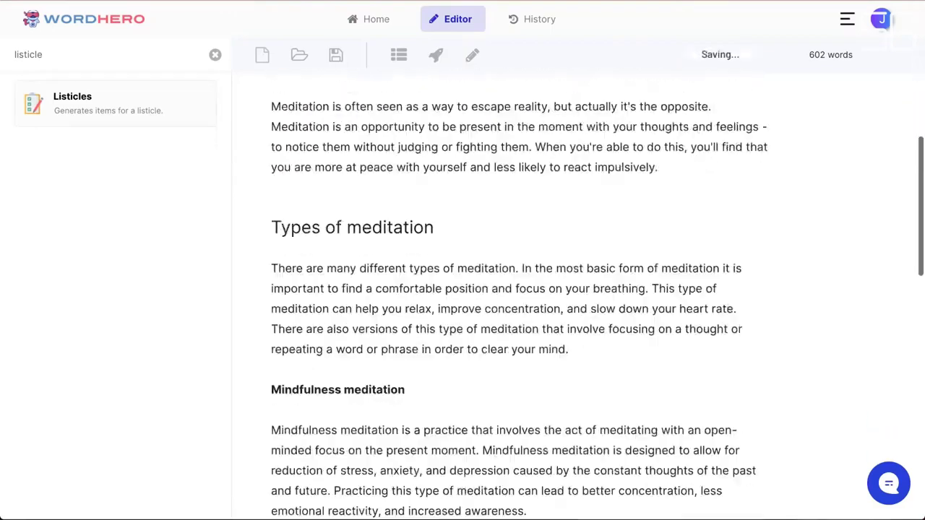
pyautogui.scroll(-4, 464, 269)
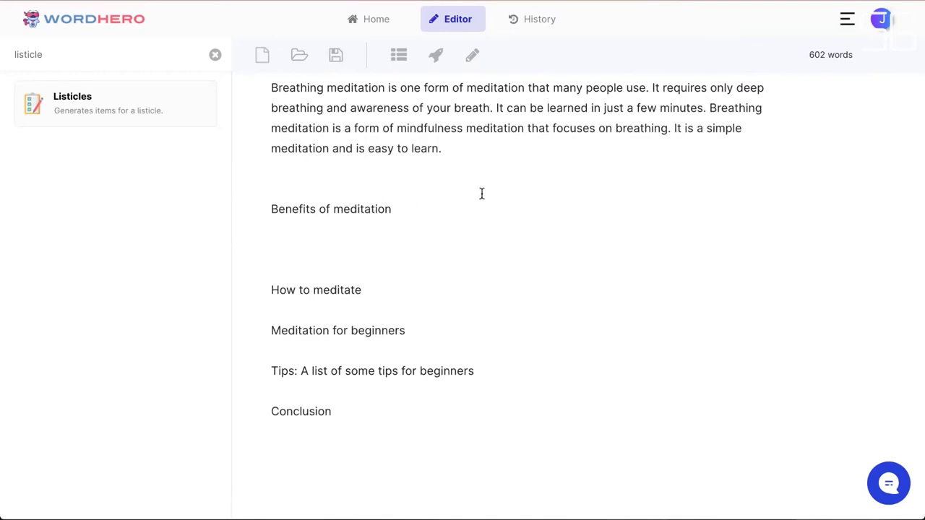
pyautogui.scroll(1, 463, 166)
pyautogui.scroll(-2, 434, 109)
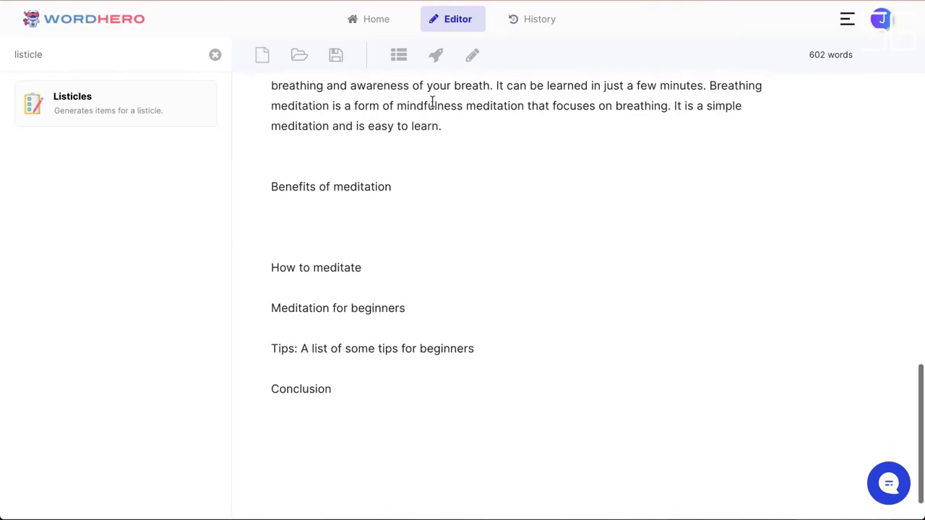
# Generate text for the "Benefits of meditation" section from its selected heading.
pyautogui.tripleClick(315, 186)
pyautogui.click(484, 192)
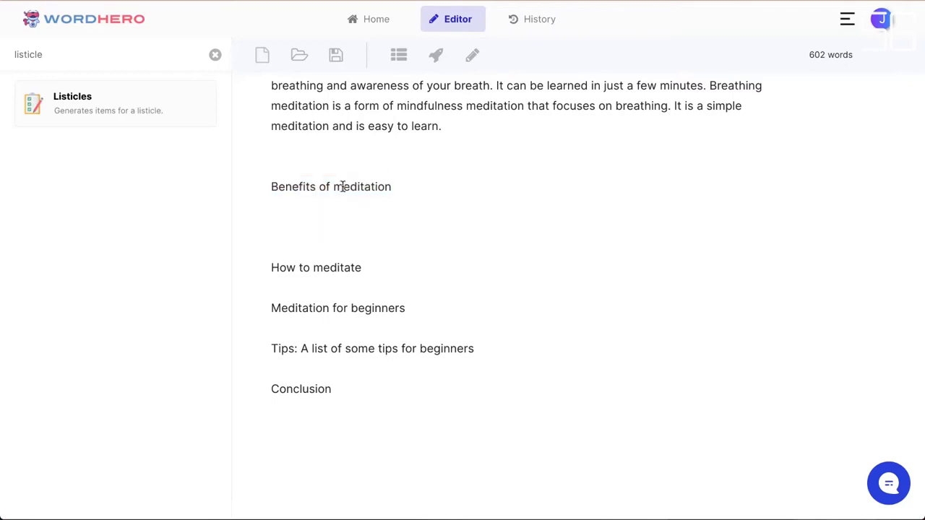
pyautogui.tripleClick(342, 187)
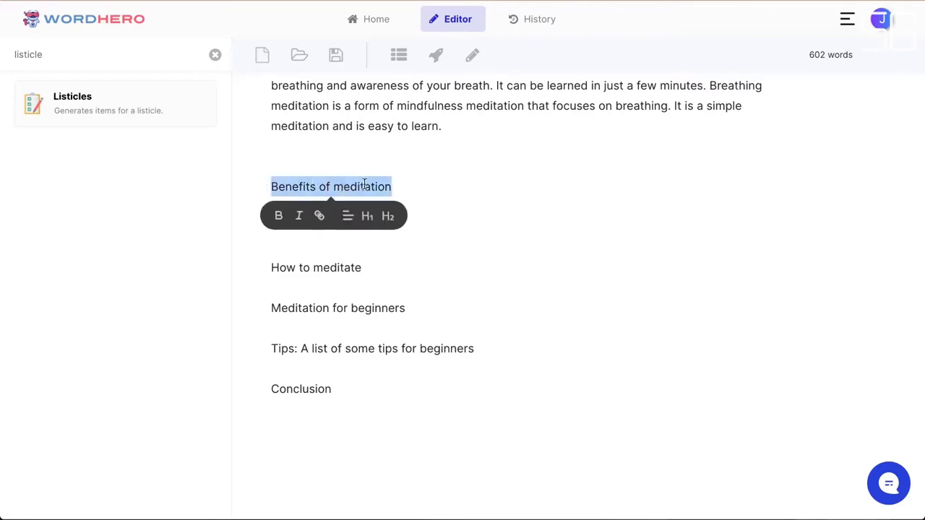
pyautogui.click(435, 56)
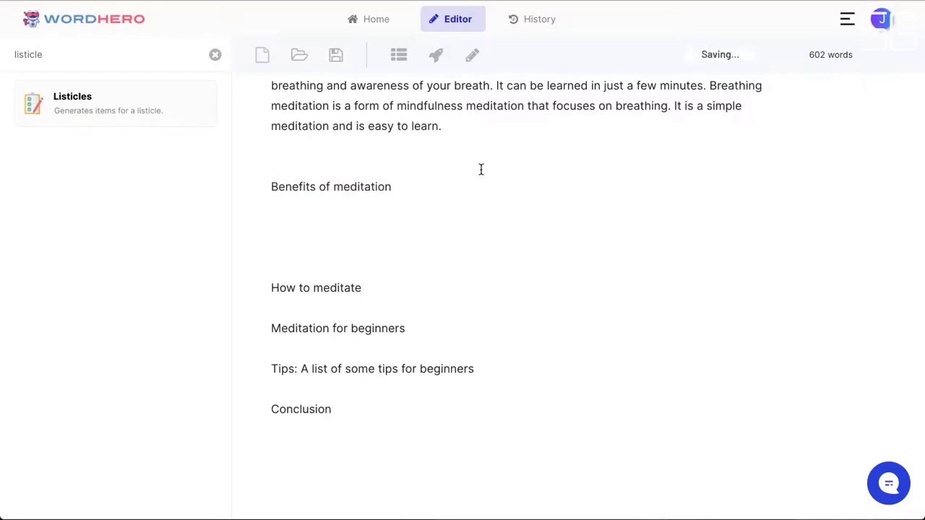
# Remove extra blank lines below "Benefits of meditation" and generate a paragraph from that heading.
pyautogui.scroll(-15, 480, 169)
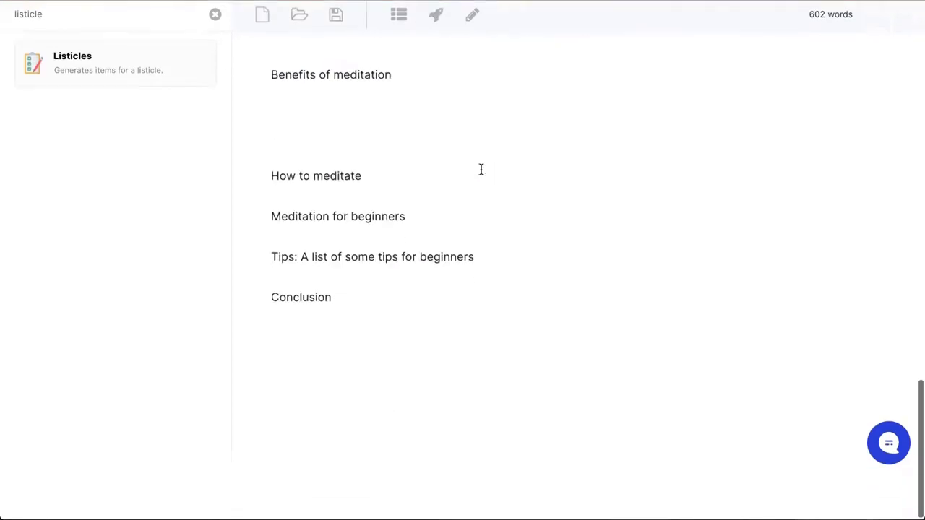
pyautogui.scroll(2, 481, 169)
pyautogui.click(407, 248)
pyautogui.press('BackSpace')
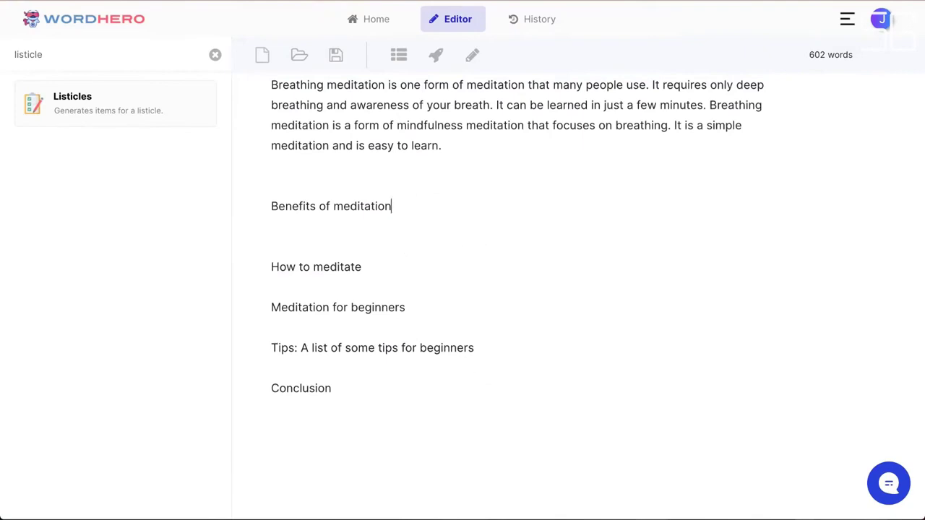
pyautogui.hotkey('shift', 'Home')
pyautogui.click(437, 61)
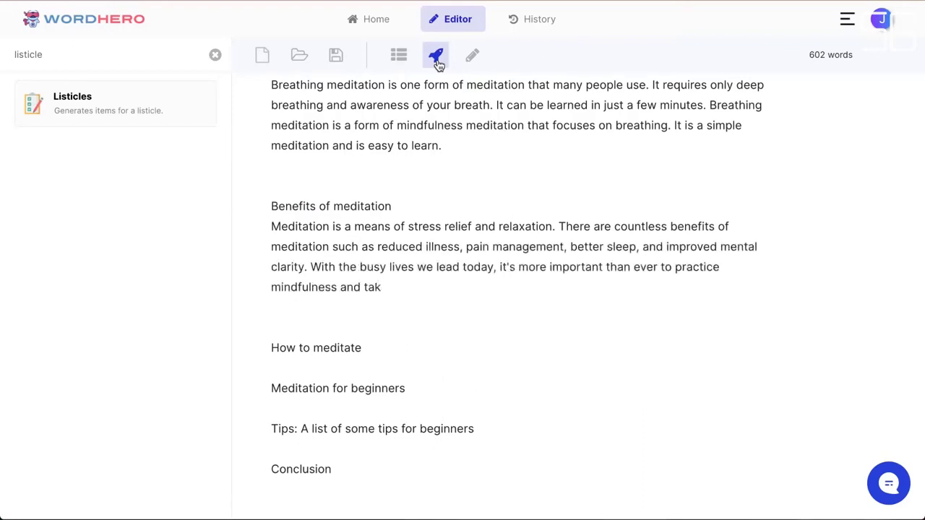
# Add a blank line below "Benefits of meditation" and format that heading as H2.
pyautogui.click(504, 217)
pyautogui.press('Return')
pyautogui.hotkey('shift', 'Up')
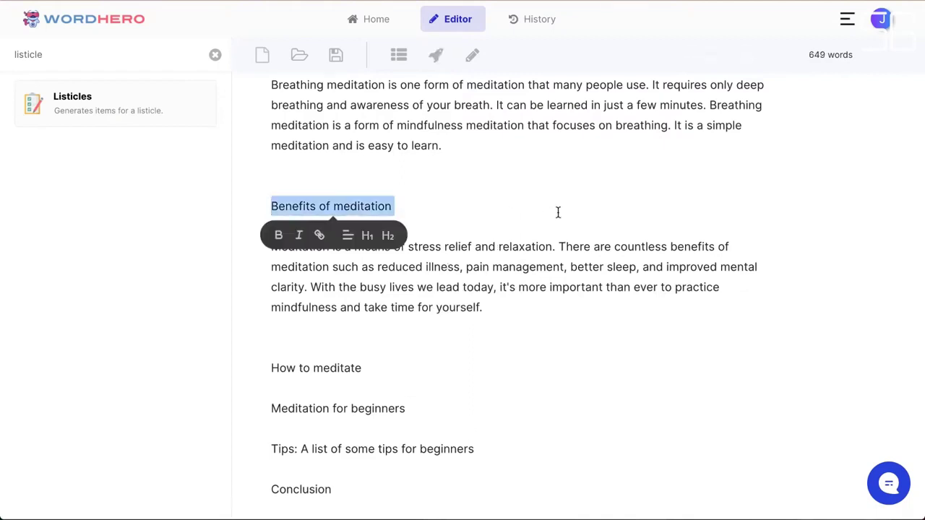
pyautogui.click(393, 247)
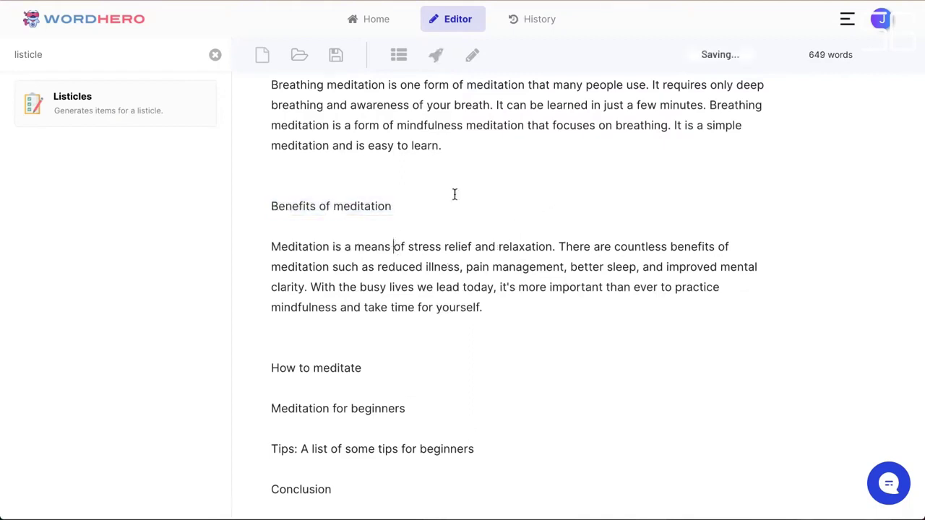
pyautogui.tripleClick(369, 205)
pyautogui.click(394, 242)
pyautogui.click(480, 260)
pyautogui.scroll(-2, 545, 248)
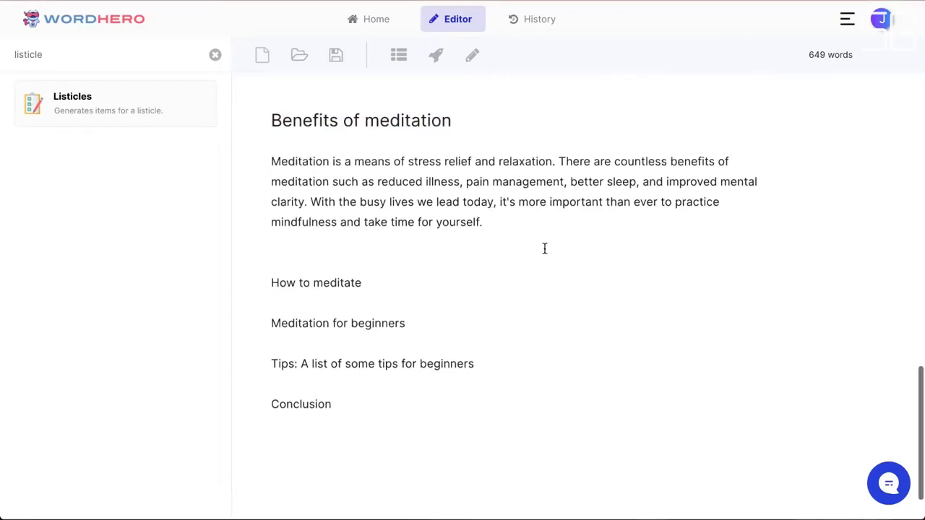
# Extend the end of the "Benefits of meditation" paragraph with Write more and split the new text into its own paragraph.
pyautogui.click(549, 221)
pyautogui.press('Down')
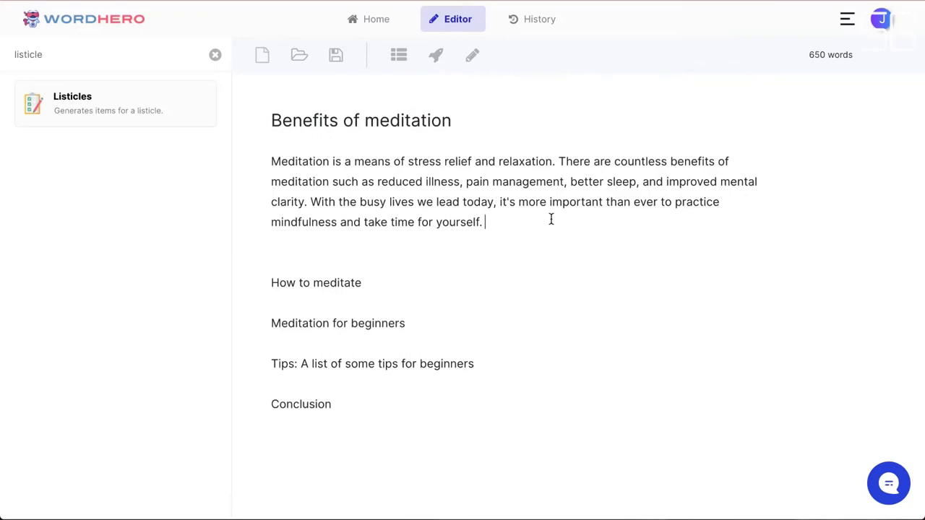
pyautogui.click(473, 58)
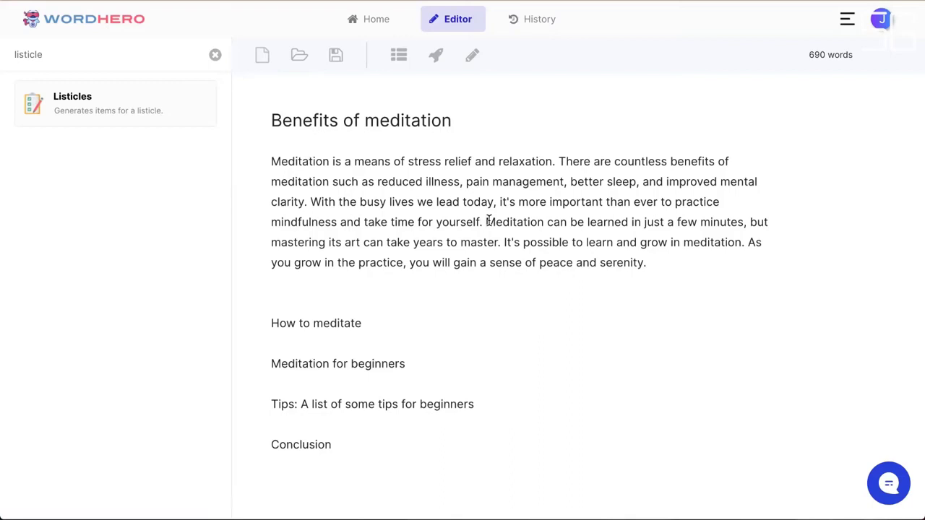
pyautogui.press('Return')
pyautogui.press('Return')
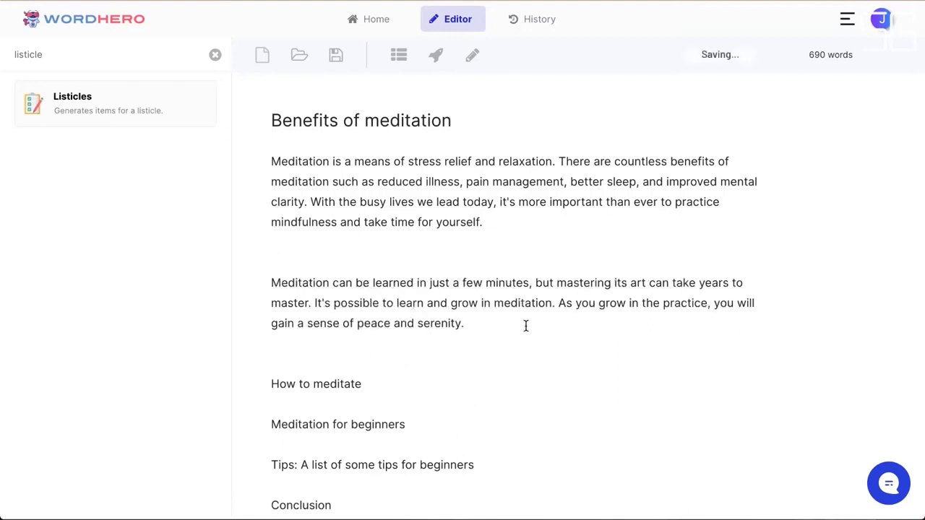
# Move the paragraph starting "Meditation can be learned in just a few minutes" below the "How to meditate" heading.
pyautogui.moveTo(503, 326); pyautogui.dragTo(253, 291)
pyautogui.hotkey('ctrl', 'c')
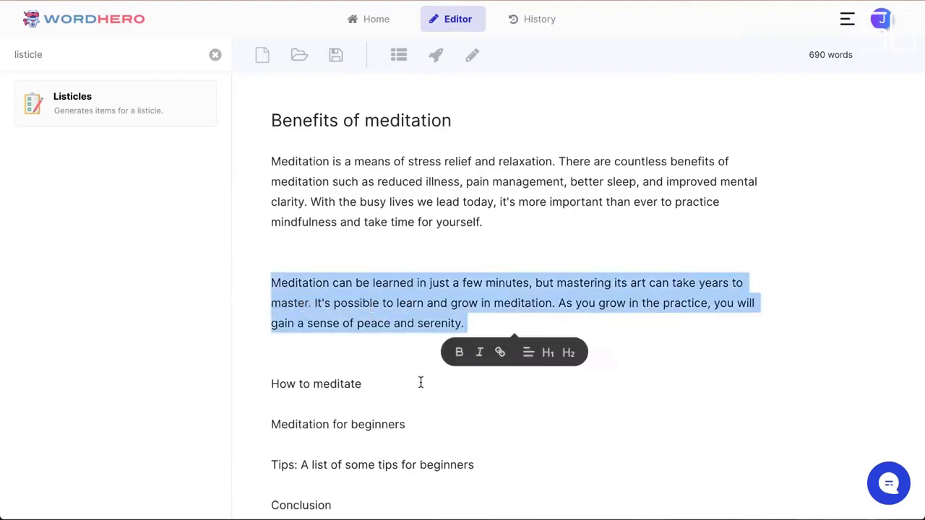
pyautogui.press('BackSpace')
pyautogui.press('Return')
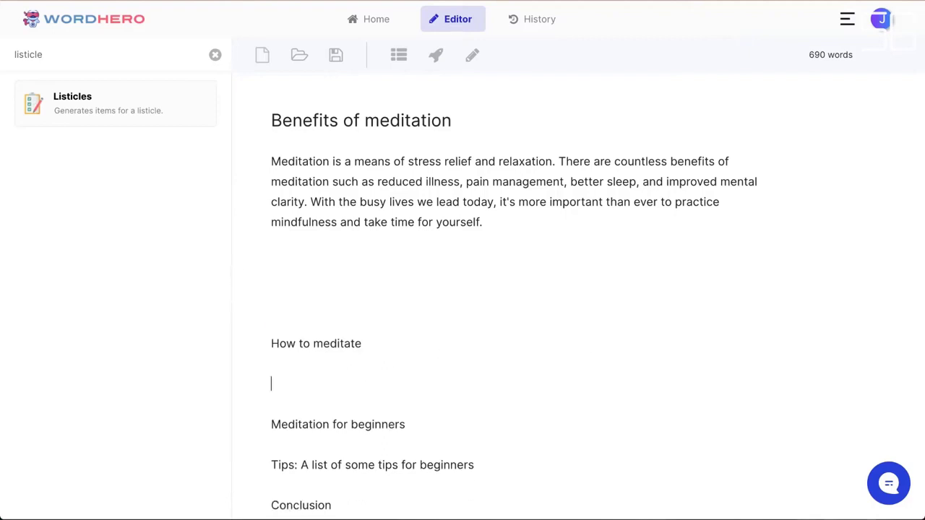
pyautogui.hotkey('ctrl', 'v')
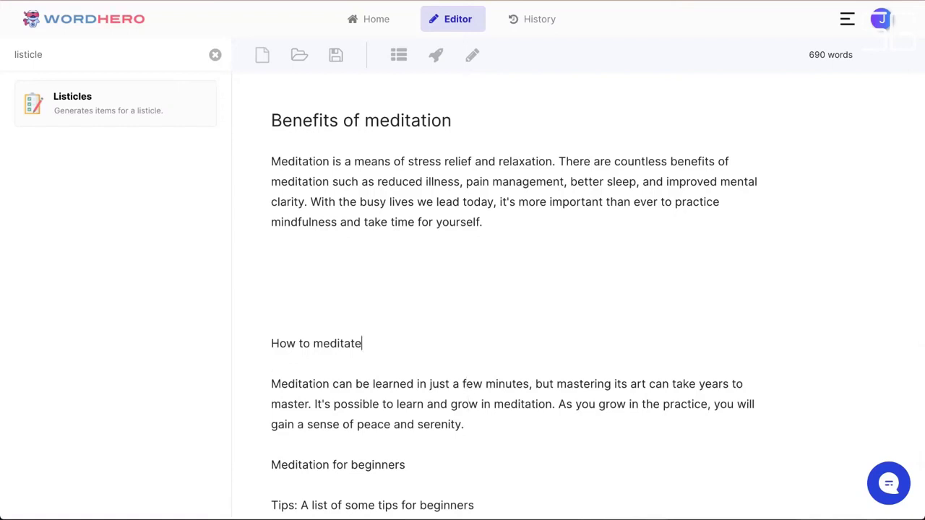
# Remove one extra blank line between the "Benefits of meditation" paragraph and the "How to meditate" heading.
pyautogui.click(330, 258)
pyautogui.scroll(2, 330, 258)
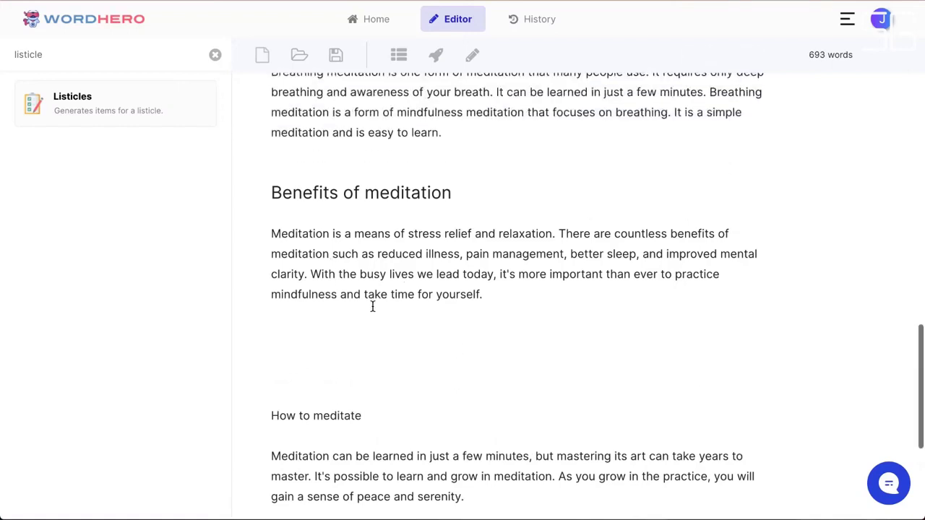
pyautogui.scroll(-1, 372, 307)
pyautogui.click(415, 378)
pyautogui.press('BackSpace')
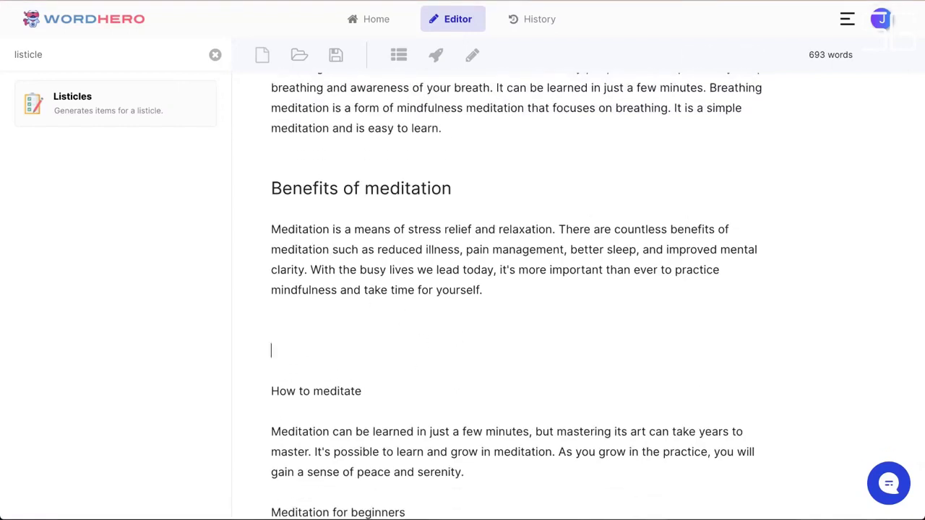
# Generate additional paragraphs for the "Benefits of meditation" section from its heading.
pyautogui.scroll(5, 368, 281)
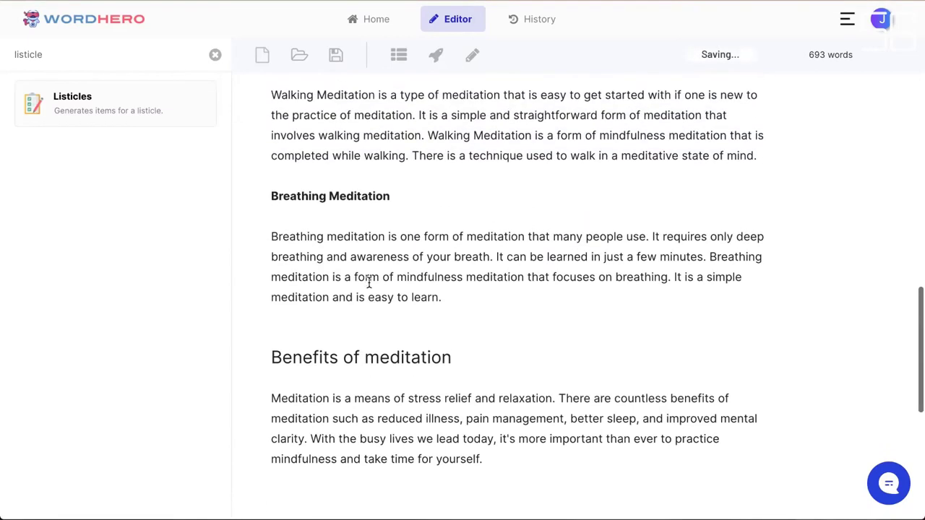
pyautogui.scroll(-3, 369, 282)
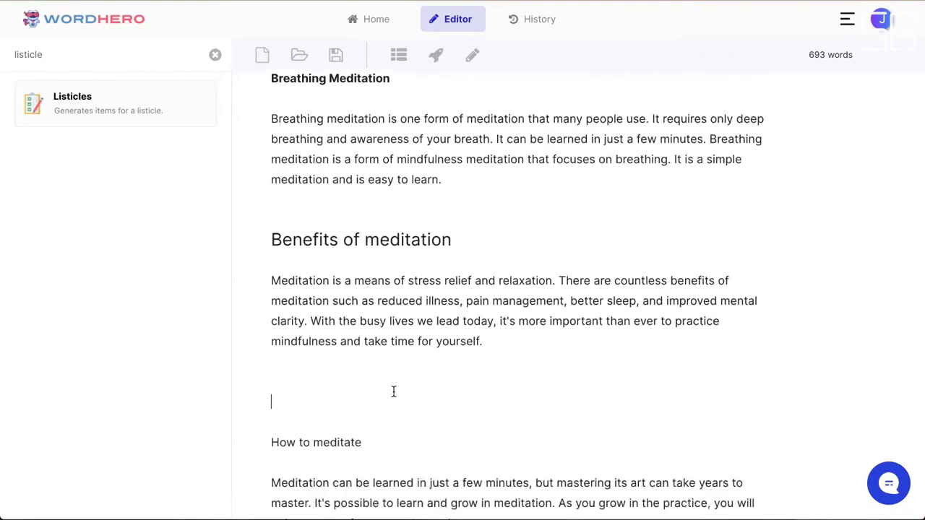
pyautogui.tripleClick(347, 239)
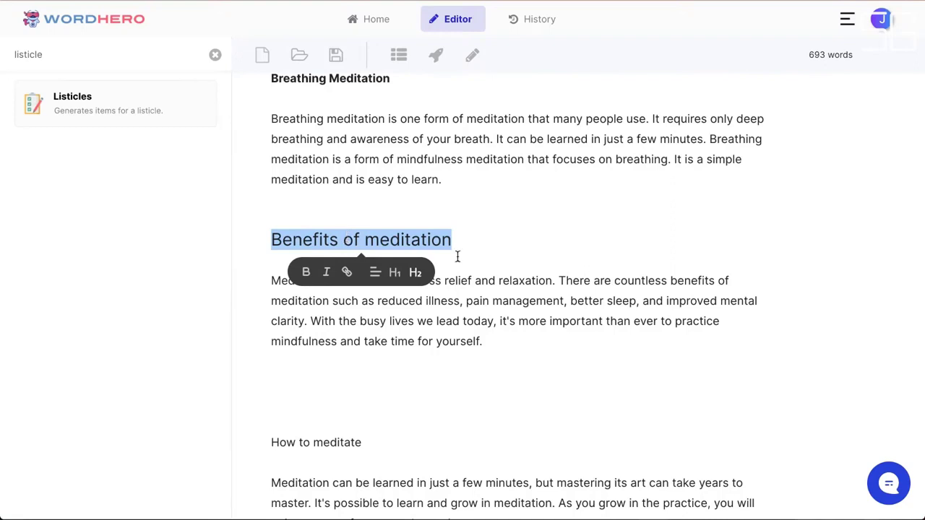
pyautogui.click(436, 56)
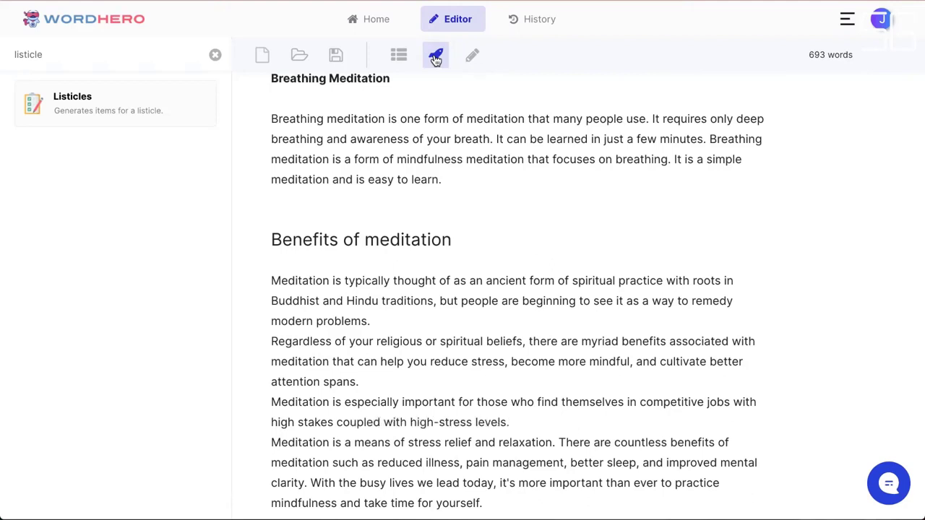
# Merge the "Meditation is a means of stress relief" text into the paragraph above and separate the section's paragraphs with blank lines.
pyautogui.scroll(-1, 438, 217)
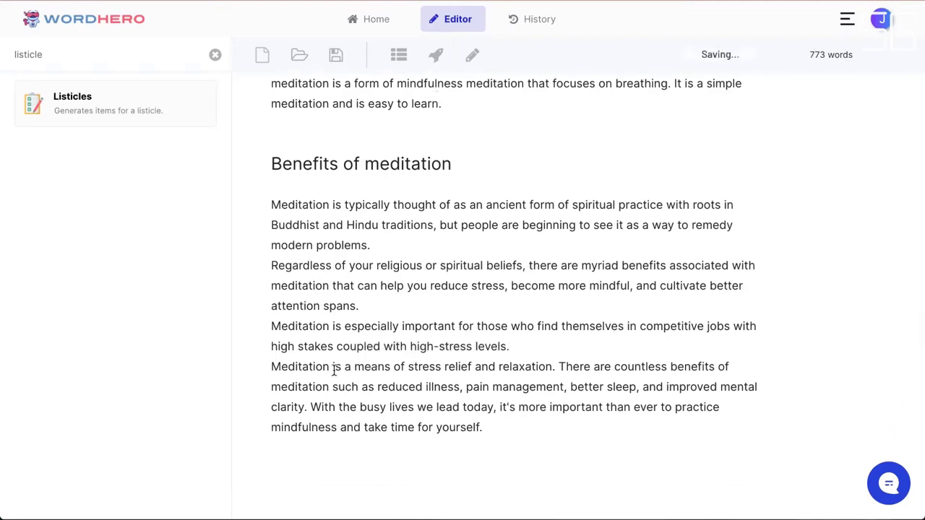
pyautogui.press('Home')
pyautogui.press('BackSpace')
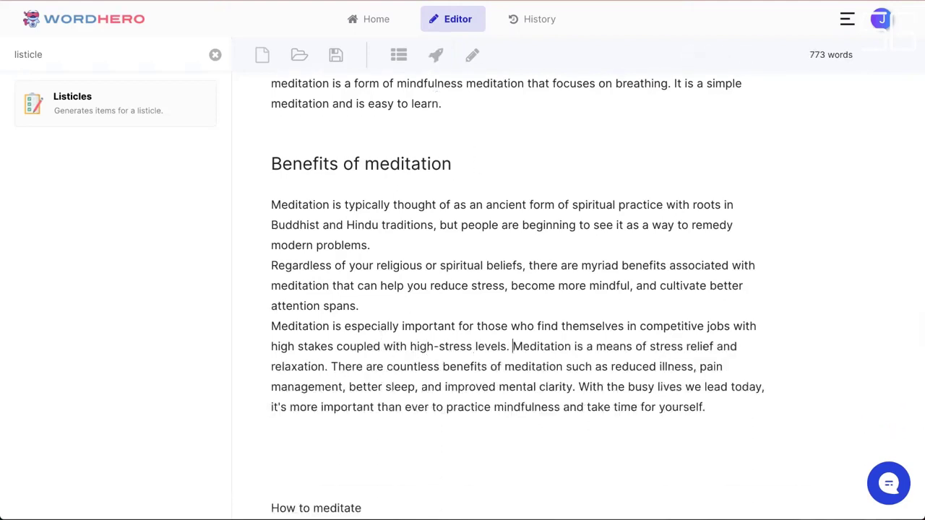
pyautogui.press('Return')
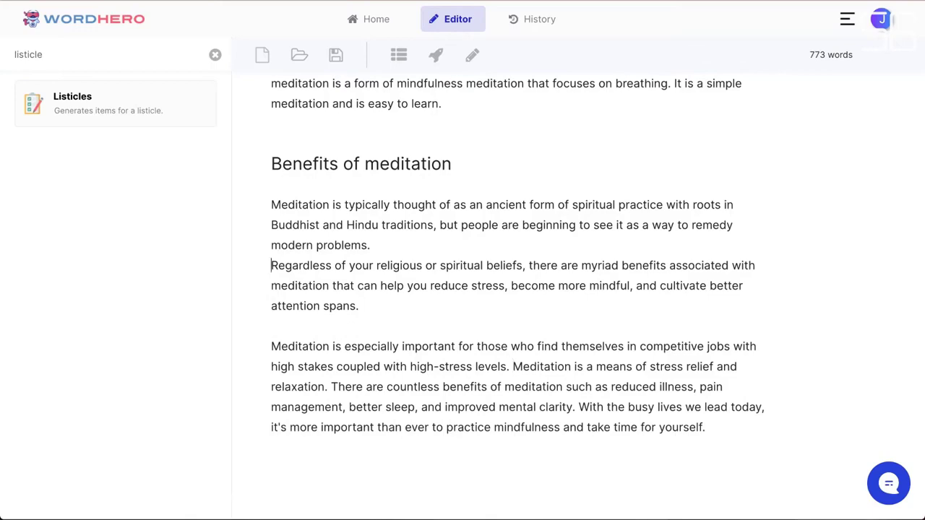
pyautogui.press('Return')
# Reduce the blank space above the "How to meditate" heading by deleting the surplus empty lines.
pyautogui.scroll(-3, 445, 397)
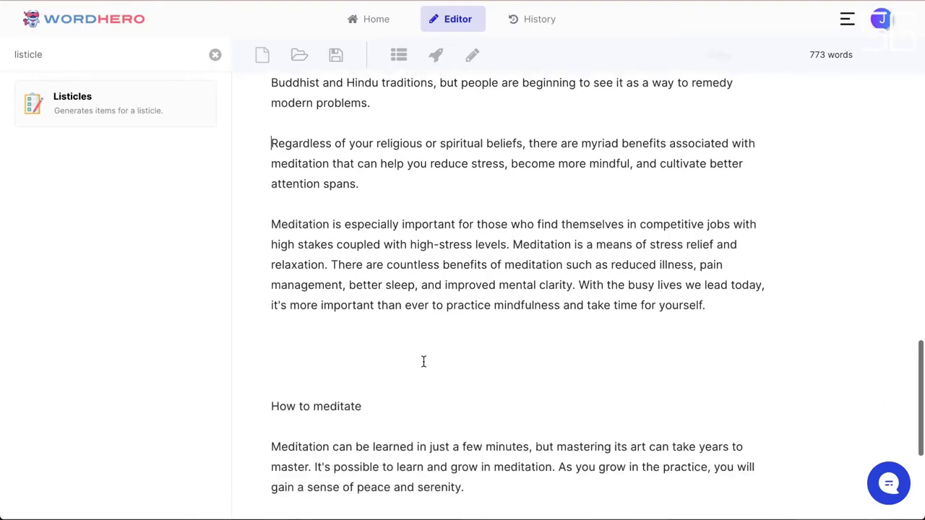
pyautogui.click(424, 362)
pyautogui.scroll(4, 424, 362)
pyautogui.scroll(-2, 424, 362)
pyautogui.scroll(-2, 430, 350)
pyautogui.press('BackSpace')
pyautogui.press('BackSpace')
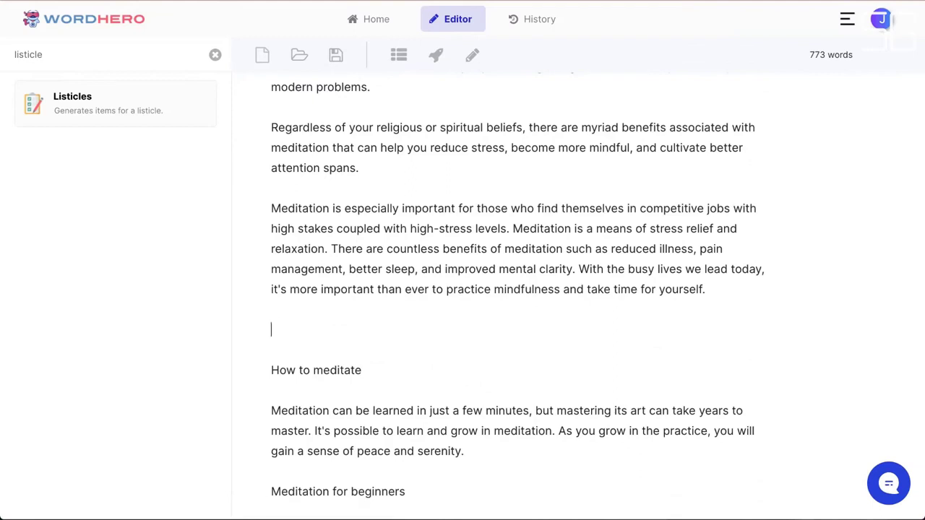
pyautogui.scroll(-2, 437, 330)
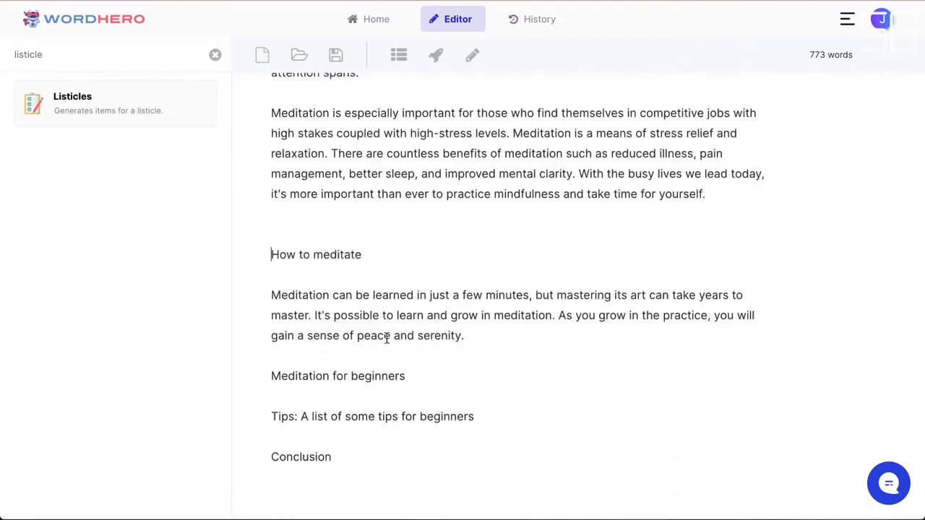
# Add blank space after the "How to meditate" paragraph, above the "Meditation for beginners" heading.
pyautogui.scroll(1, 387, 338)
pyautogui.scroll(-2, 386, 337)
pyautogui.scroll(1, 383, 318)
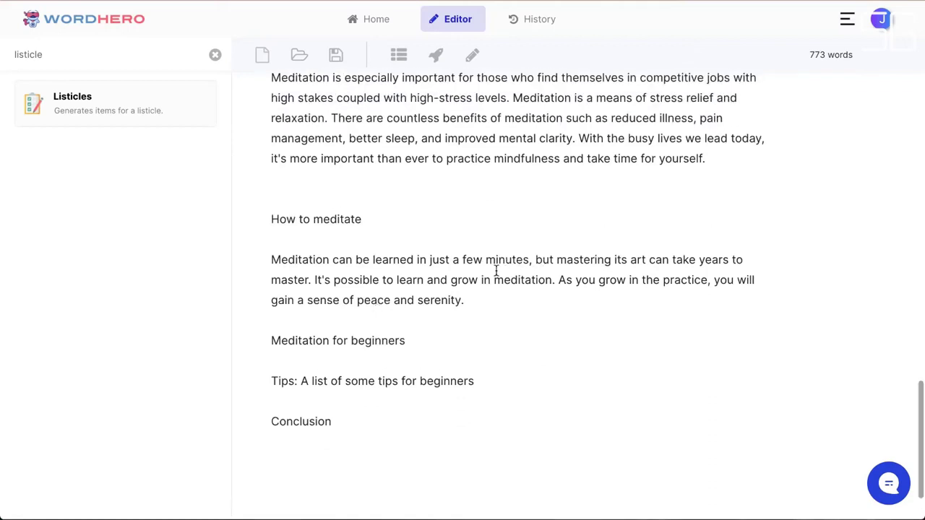
pyautogui.click(534, 309)
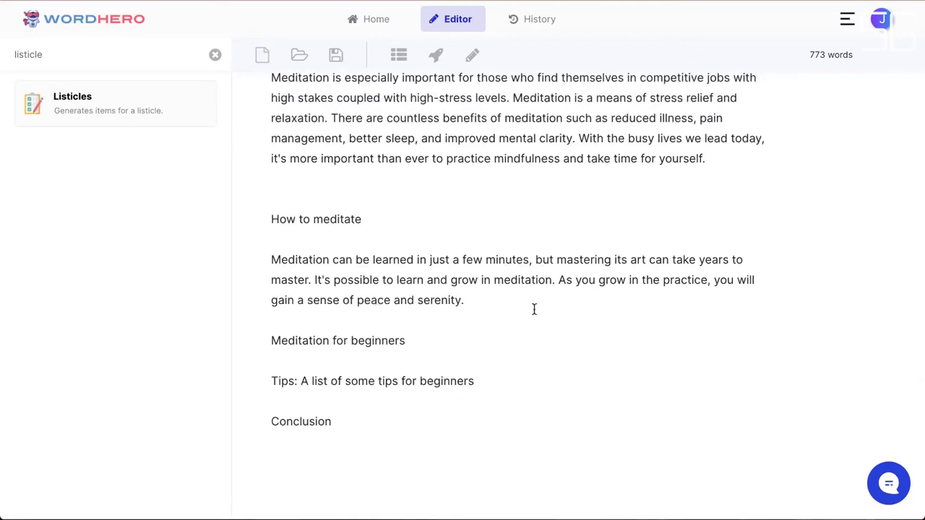
pyautogui.press('Return')
pyautogui.press('Return')
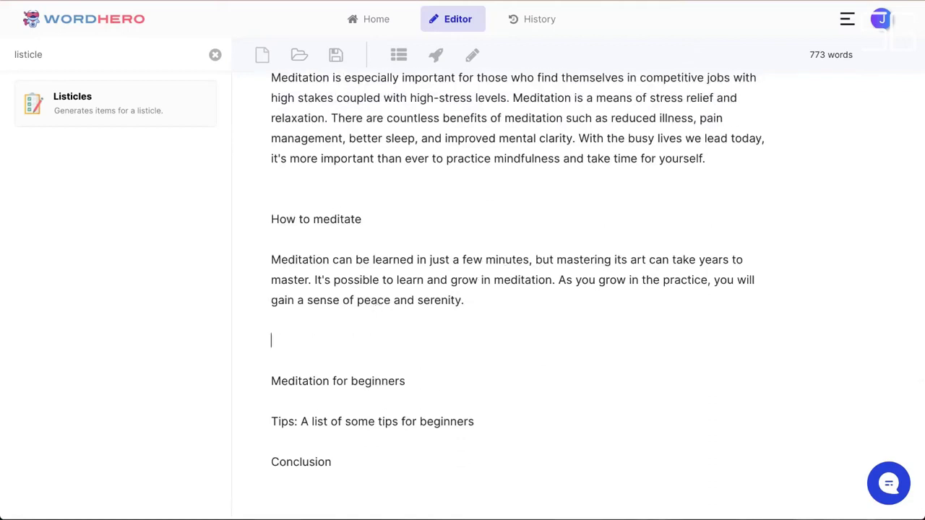
pyautogui.scroll(-1, 506, 289)
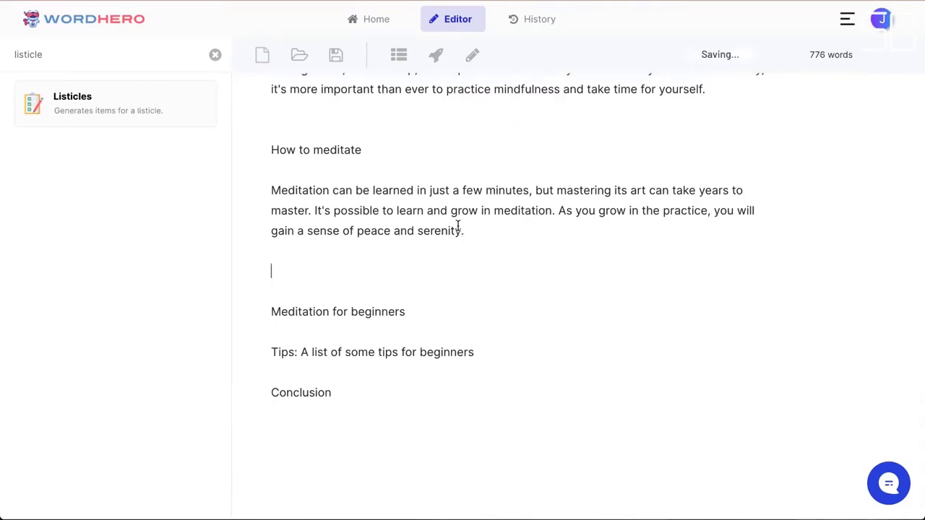
pyautogui.scroll(1, 473, 200)
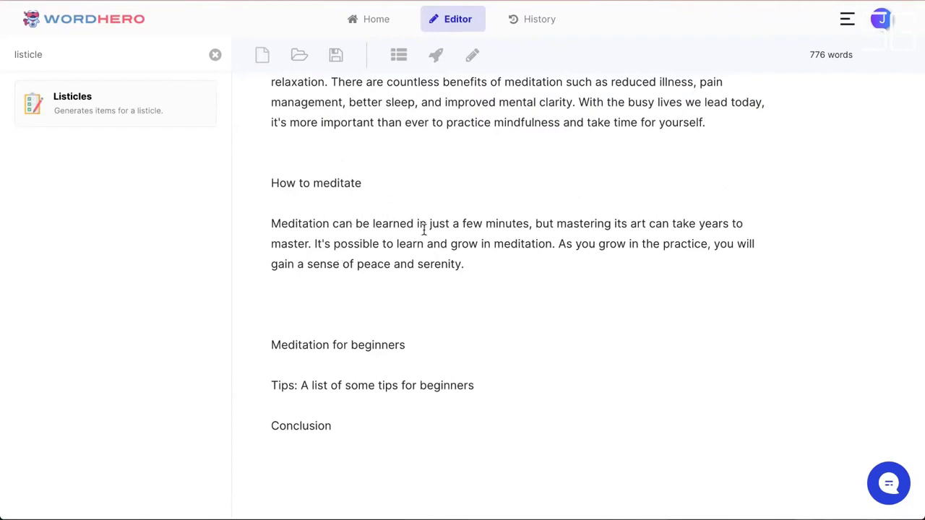
# Generate a paragraph from the "How to meditate" heading and separate it from the existing paragraph with a blank line.
pyautogui.tripleClick(317, 185)
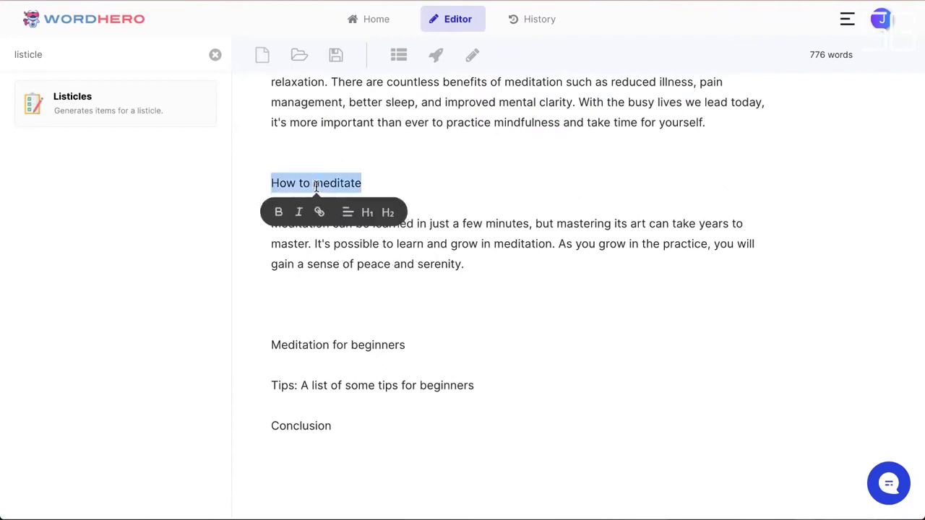
pyautogui.click(436, 58)
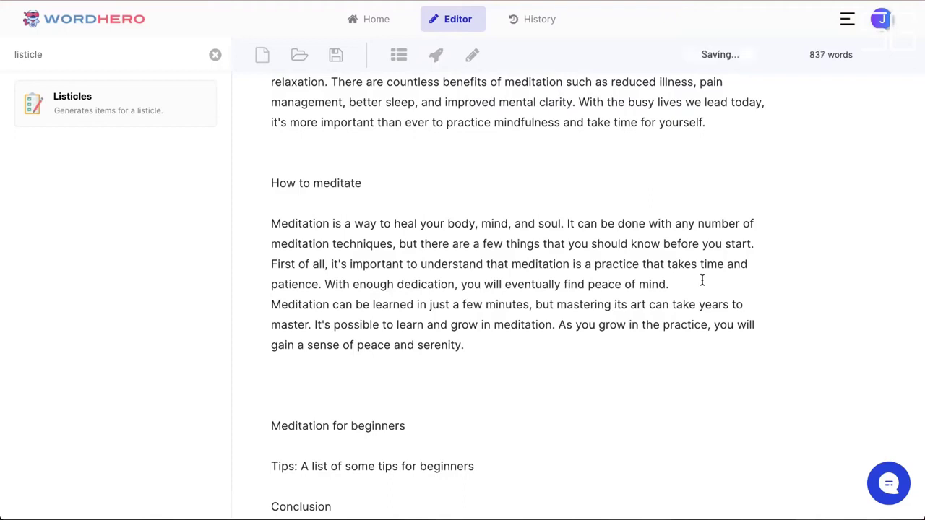
pyautogui.press('Return')
pyautogui.click(508, 366)
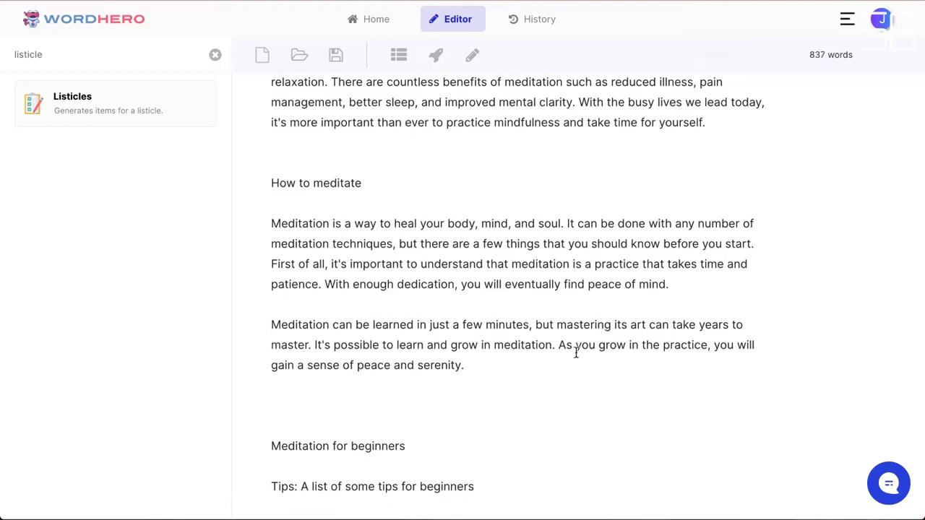
# Extend the first "How to meditate" paragraph with Write more, then add "Third," and continue writing from it.
pyautogui.scroll(-1, 476, 275)
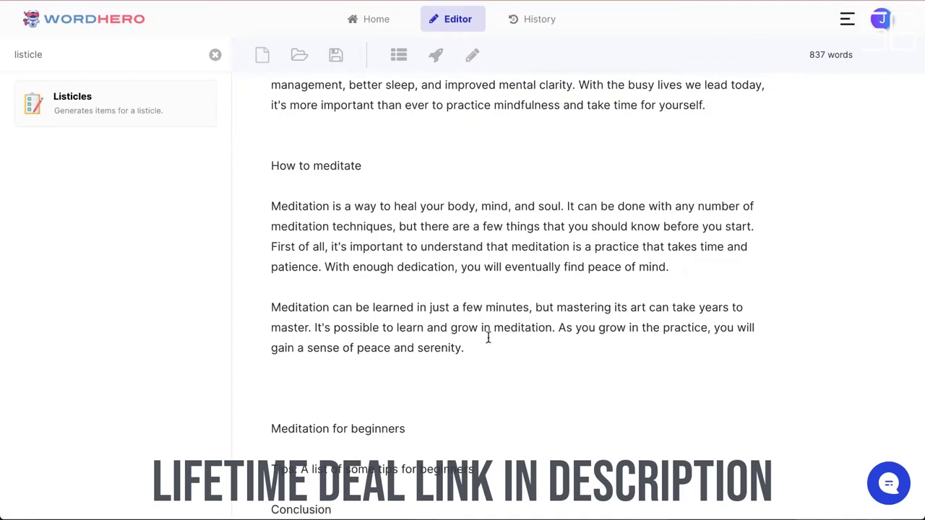
pyautogui.click(685, 264)
pyautogui.click(472, 56)
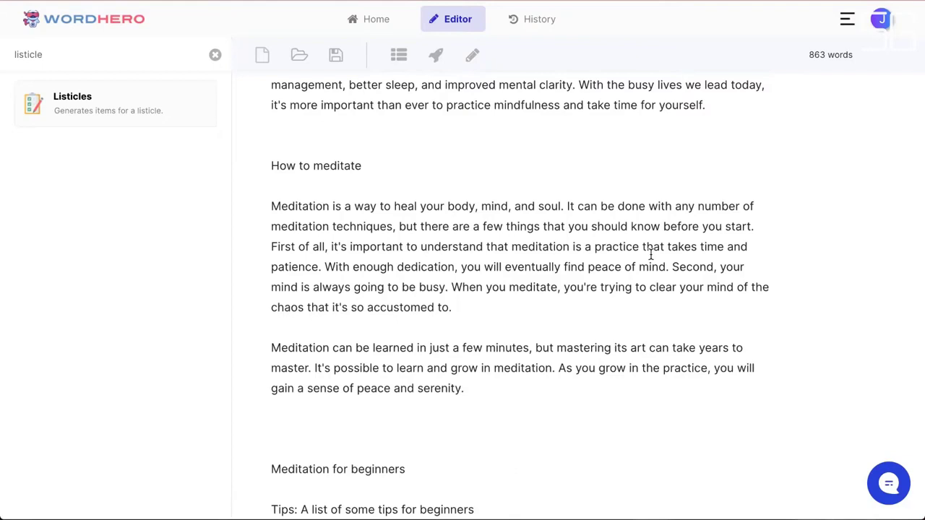
pyautogui.write('Third,')
pyautogui.click(468, 61)
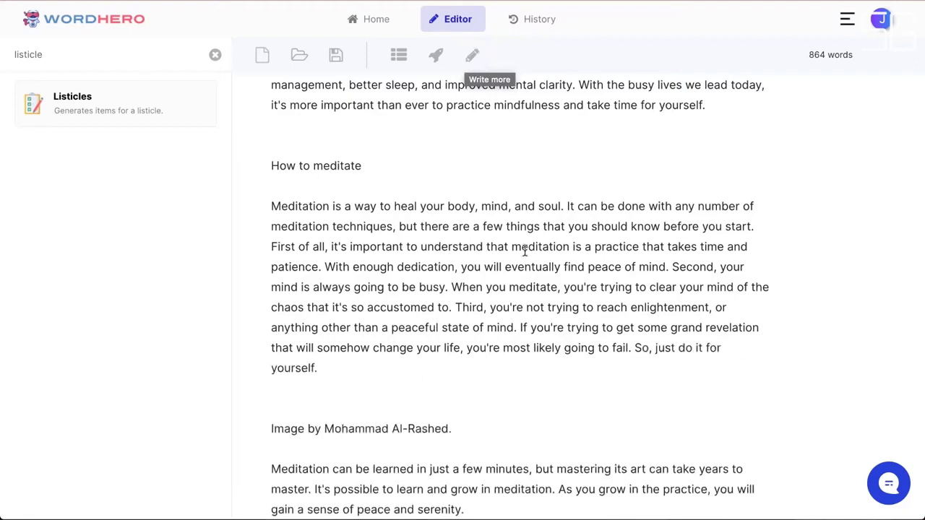
# Delete the image credit line and the surplus blank space around it in the "How to meditate" section.
pyautogui.tripleClick(390, 429)
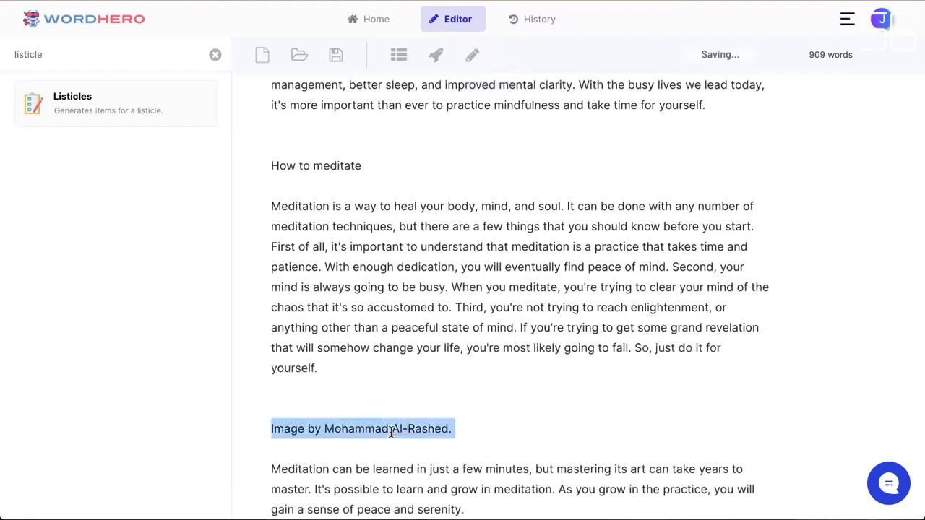
pyautogui.press('BackSpace')
pyautogui.press('BackSpace')
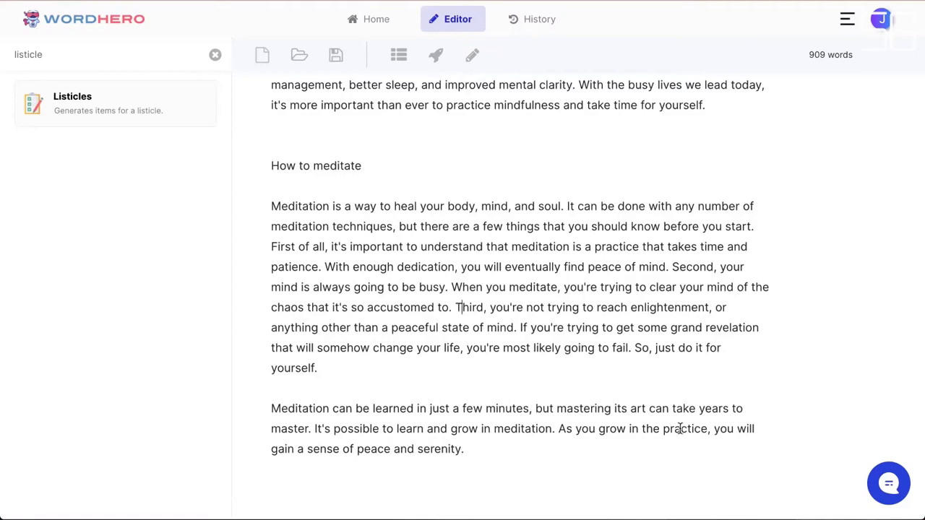
# Split the first "How to meditate" paragraph into separate paragraphs starting at "First of all,", "Second," and "Third,".
pyautogui.press('Return')
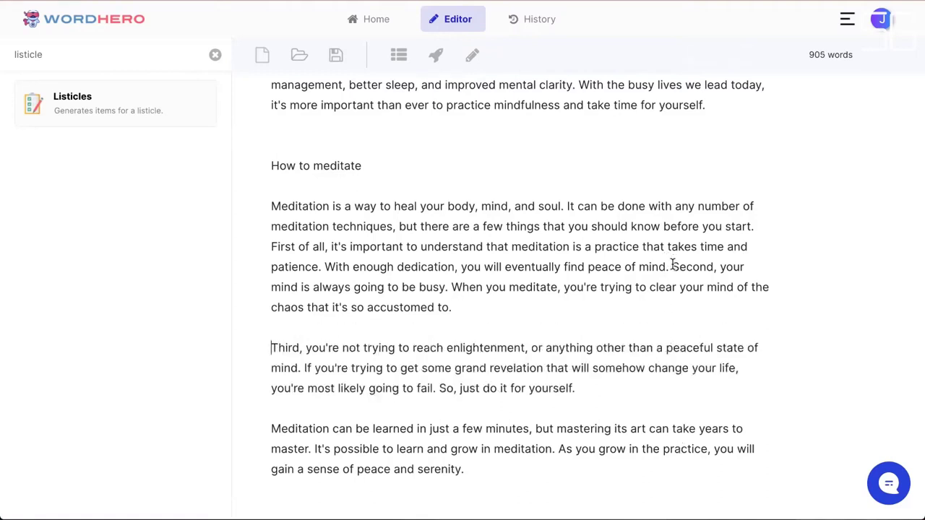
pyautogui.click(671, 267)
pyautogui.press('Return')
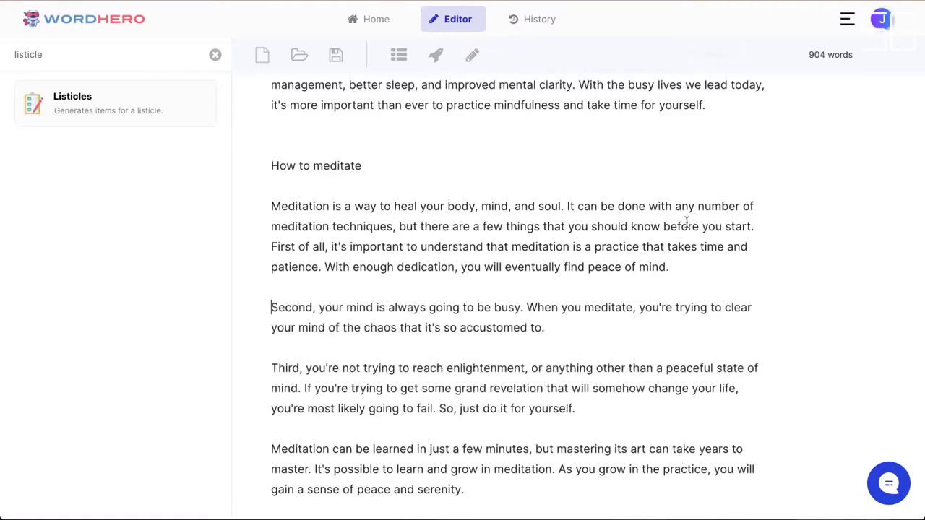
pyautogui.click(271, 246)
pyautogui.press('BackSpace')
pyautogui.press('Return')
pyautogui.scroll(-2, 315, 93)
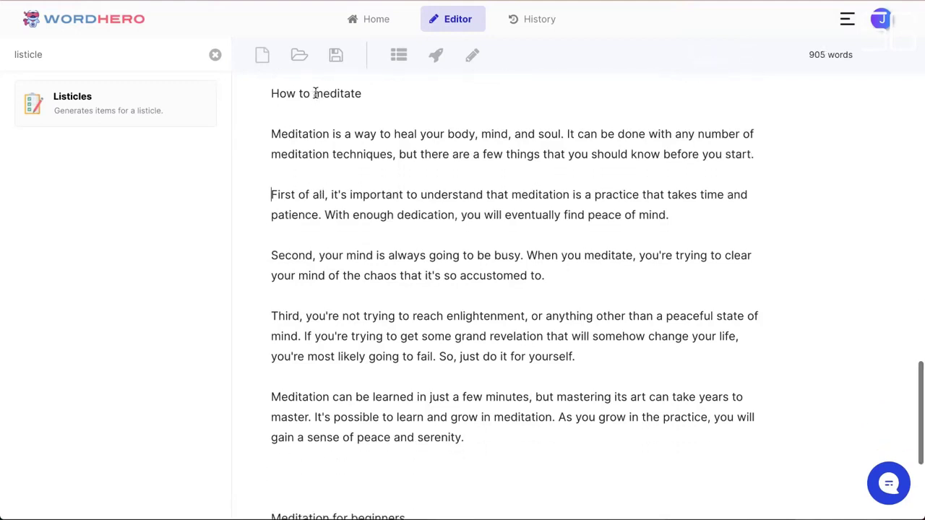
# Format the "How to meditate" line as a Heading 2.
pyautogui.doubleClick(315, 93)
pyautogui.click(388, 123)
pyautogui.tripleClick(343, 93)
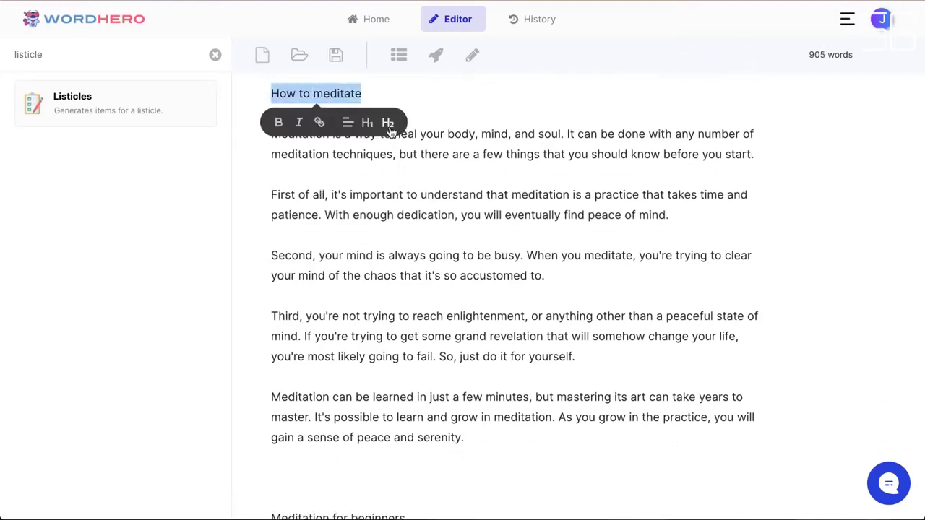
pyautogui.click(388, 123)
pyautogui.scroll(3, 427, 181)
pyautogui.scroll(-6, 433, 207)
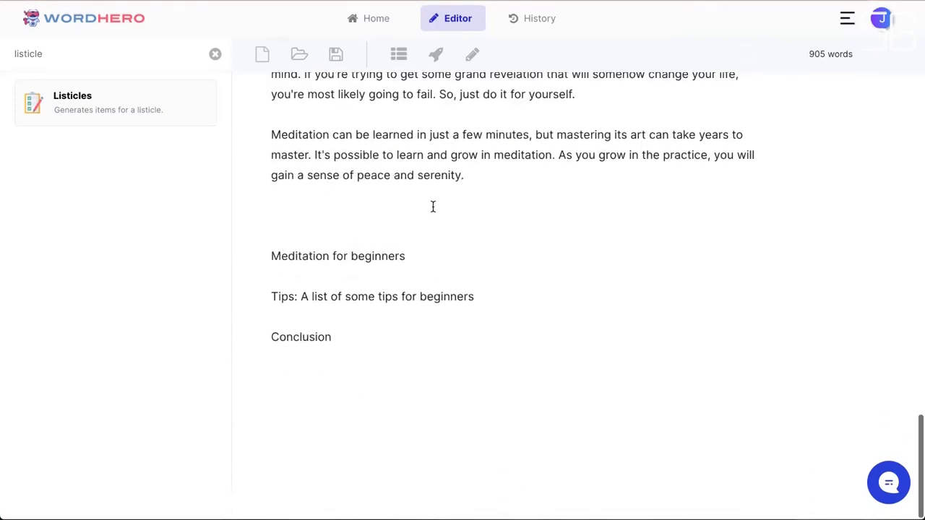
# Delete the "Meditation for beginners" line and the surplus blank space above the tips heading.
pyautogui.click(415, 222)
pyautogui.press('BackSpace')
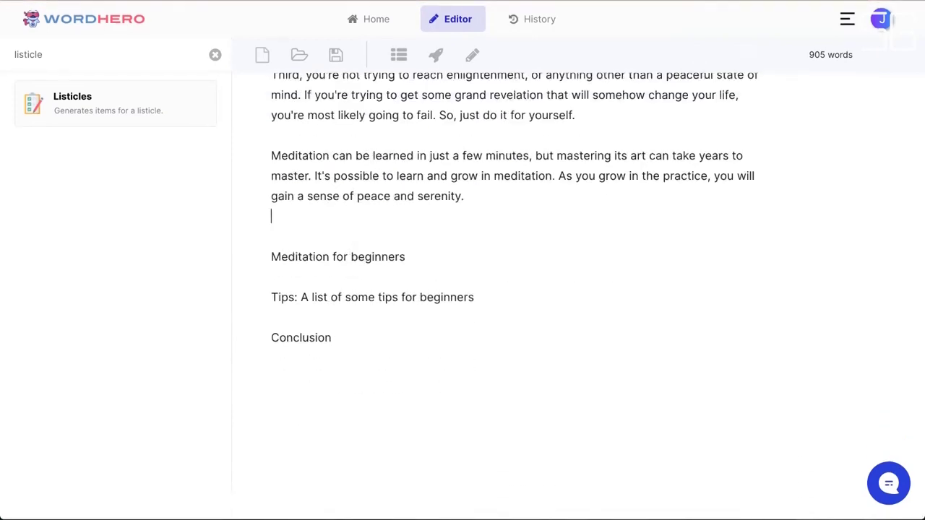
pyautogui.press('Down')
pyautogui.hotkey('shift', 'End')
pyautogui.press('BackSpace')
pyautogui.press('BackSpace')
pyautogui.press('BackSpace')
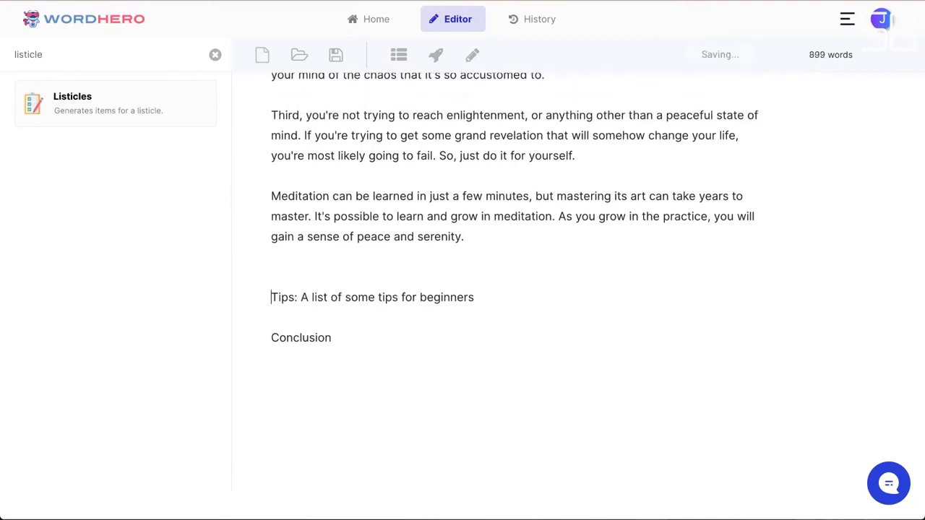
# Remove the "Tips:" prefix from the tips heading, keeping the blank space above it.
pyautogui.hotkey('shift', 'Right')
pyautogui.hotkey('shift', 'Right')
pyautogui.hotkey('shift', 'Right')
pyautogui.hotkey('shift', 'Right')
pyautogui.hotkey('shift', 'Right')
pyautogui.hotkey('shift', 'Right')
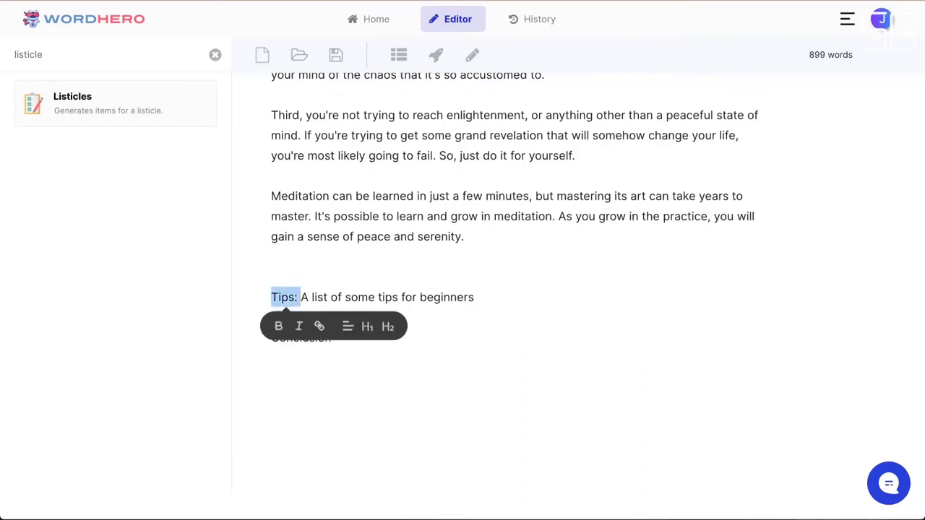
pyautogui.press('BackSpace')
pyautogui.press('BackSpace')
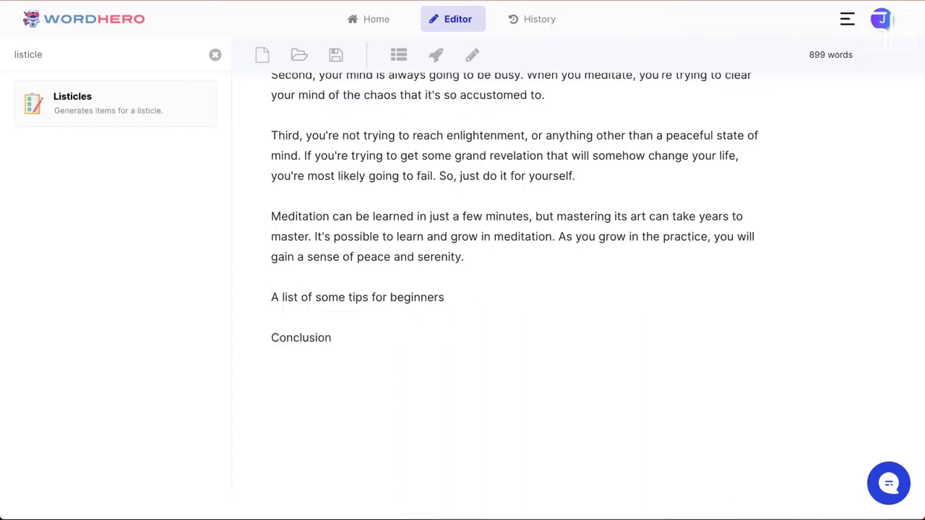
pyautogui.press('Return')
# Replace "A list of some" in the tips heading with "Meditation" so it reads "Meditation tips for beginners".
pyautogui.hotkey('shift', 'Right')
pyautogui.hotkey('shift', 'Right')
pyautogui.hotkey('shift', 'Right')
pyautogui.hotkey('shift', 'Right')
pyautogui.hotkey('shift', 'Right')
pyautogui.hotkey('shift', 'Right')
pyautogui.hotkey('shift', 'Right')
pyautogui.hotkey('shift', 'Right')
pyautogui.hotkey('shift', 'Right')
pyautogui.hotkey('shift', 'Right')
pyautogui.hotkey('shift', 'Right')
pyautogui.hotkey('shift', 'Right')
pyautogui.hotkey('shift', 'Right')
pyautogui.hotkey('shift', 'Right')
pyautogui.hotkey('shift', 'Right')
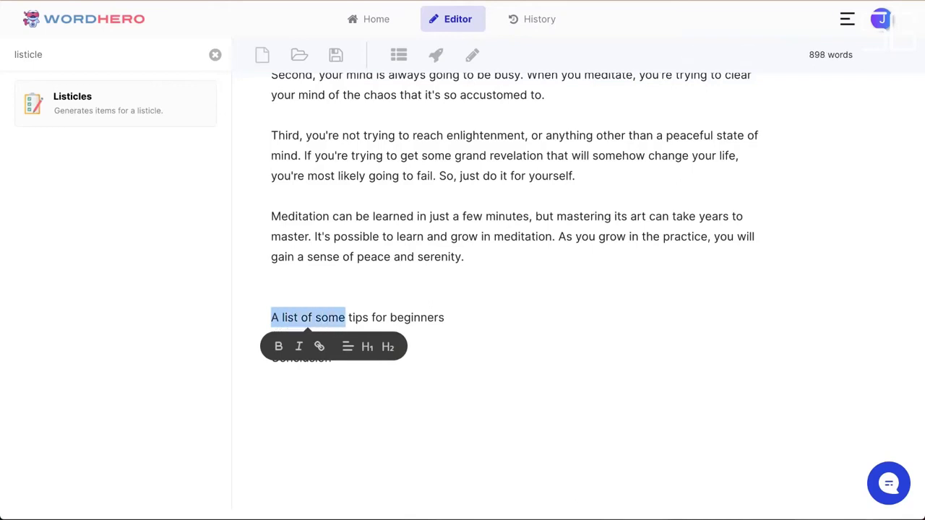
pyautogui.write('Meditat')
pyautogui.press('BackSpace')
pyautogui.press('BackSpace')
pyautogui.press('BackSpace')
pyautogui.press('BackSpace')
pyautogui.press('BackSpace')
pyautogui.write('i')
pyautogui.press('BackSpace')
pyautogui.write('dit')
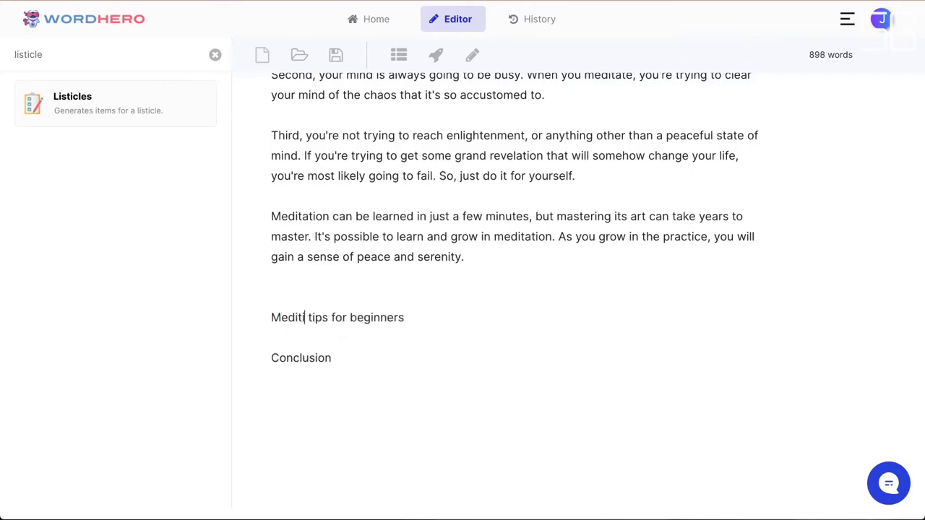
pyautogui.write('ation')
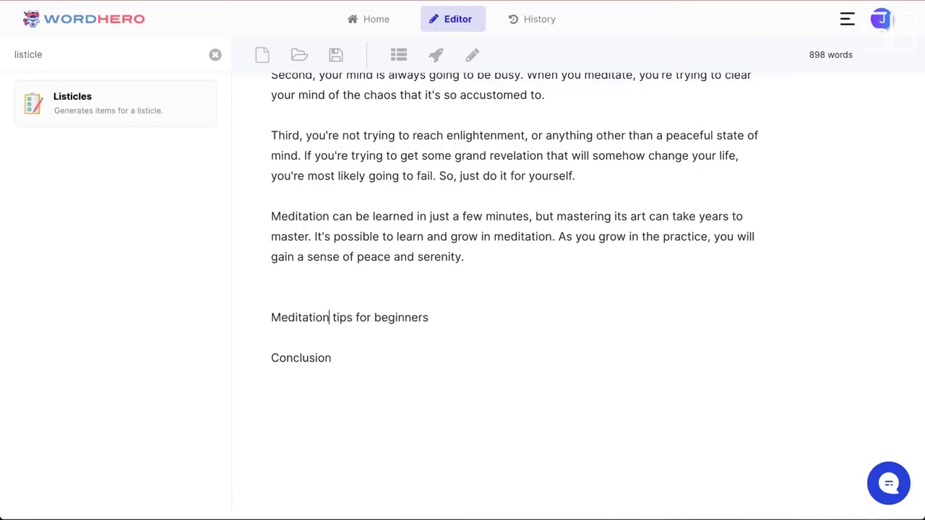
# Add blank lines below "Meditation tips for beginners" and generate a paragraph from that heading with the blog intro writer.
pyautogui.press('End')
pyautogui.press('Return')
pyautogui.press('Return')
pyautogui.press('Up')
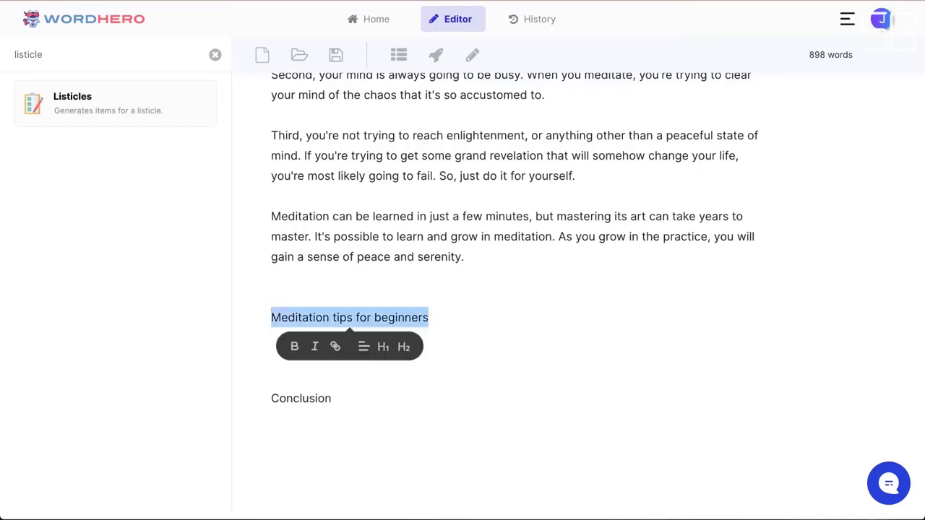
pyautogui.hotkey('shift', 'Up')
pyautogui.click(439, 55)
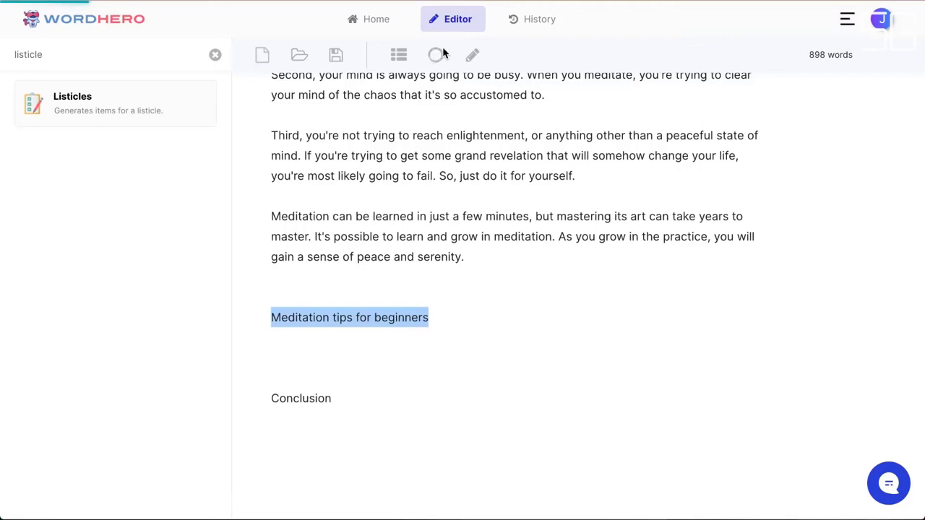
pyautogui.write('have tried medi')
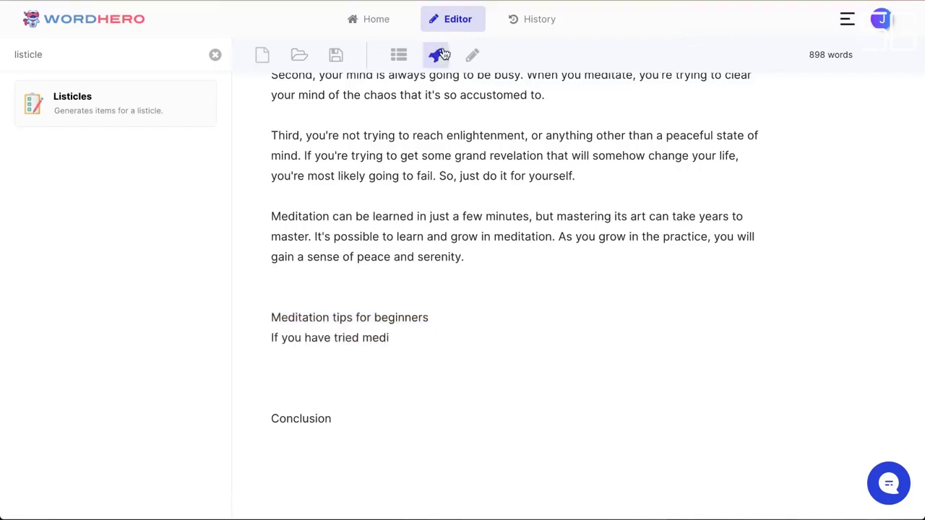
pyautogui.write('tating before without any success, try these tips for beginners. Do not judge yourself or your meditation practice. Set')
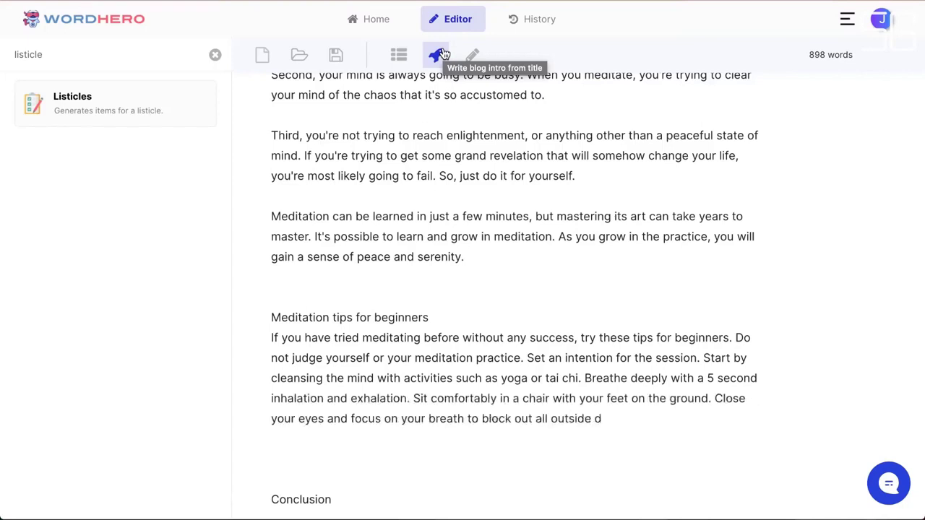
# Break the generated paragraph after "try these tips for beginners." and turn the remaining text into a bulleted item.
pyautogui.scroll(-1, 442, 172)
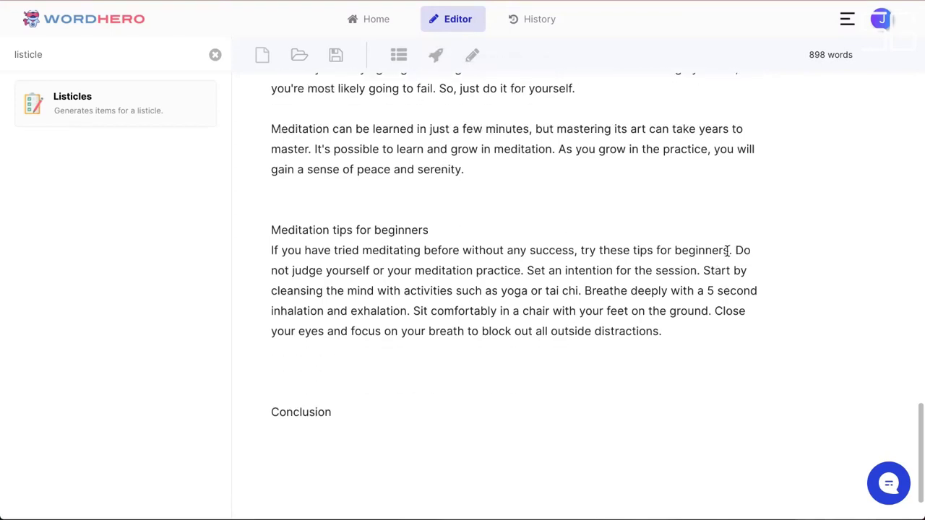
pyautogui.click(733, 250)
pyautogui.press('Return')
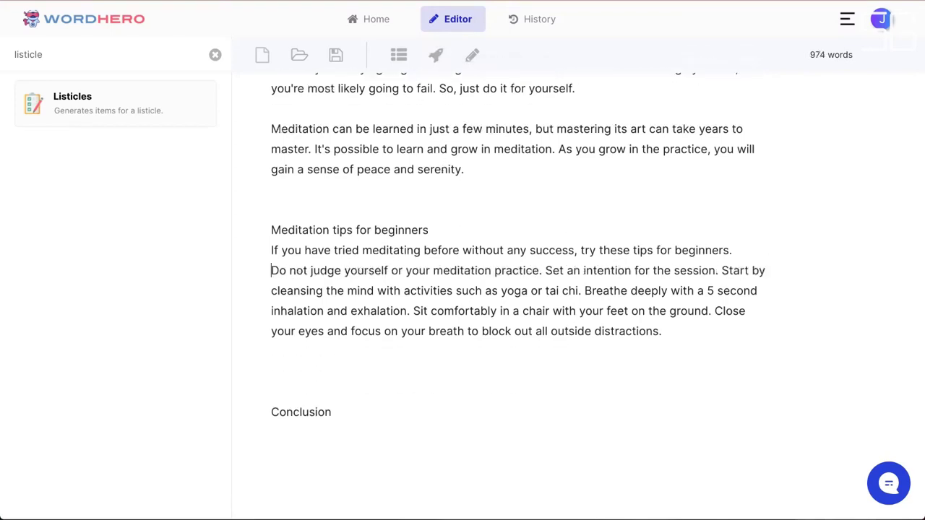
pyautogui.write('-')
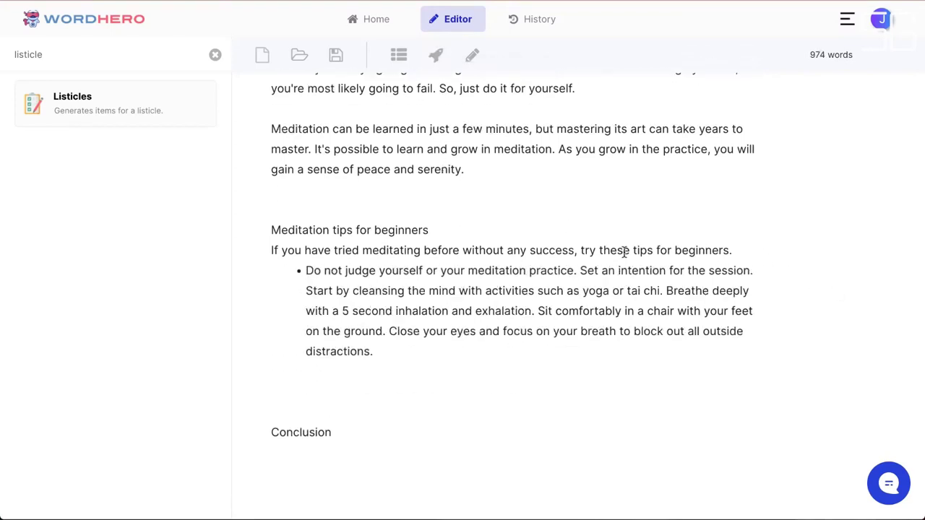
# Split the bulleted tips text so that each sentence, from "Set an intention" to "Close your eyes", is its own bullet.
pyautogui.click(578, 270)
pyautogui.press('Return')
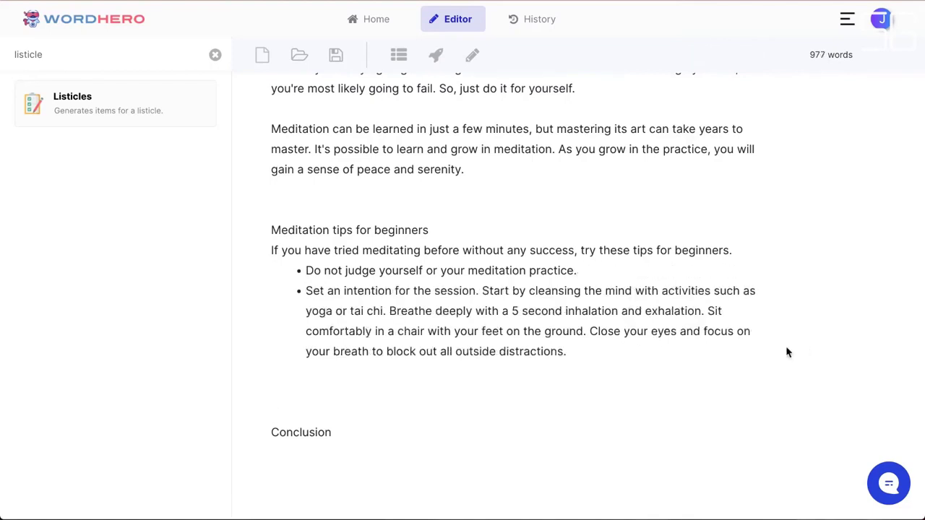
pyautogui.click(482, 290)
pyautogui.press('Return')
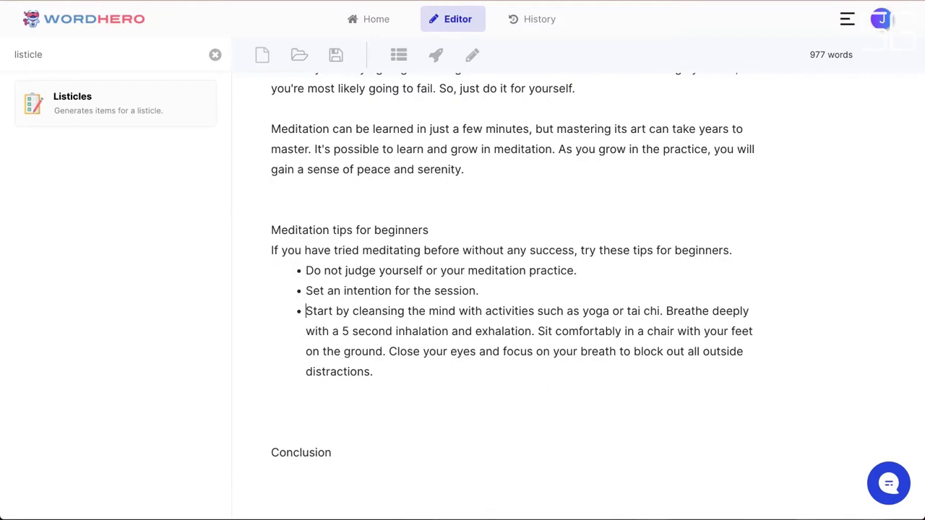
pyautogui.click(664, 311)
pyautogui.press('Return')
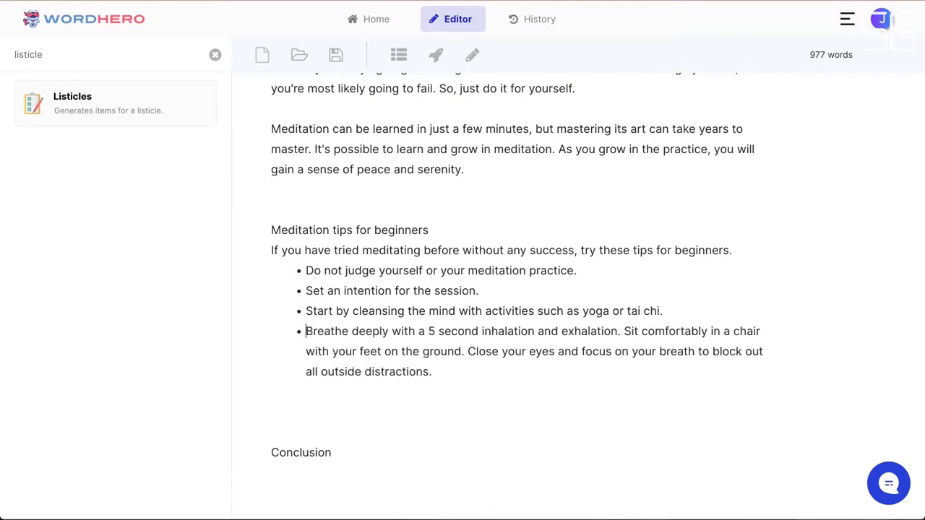
pyautogui.click(622, 331)
pyautogui.press('Return')
pyautogui.click(608, 351)
pyautogui.press('BackSpace')
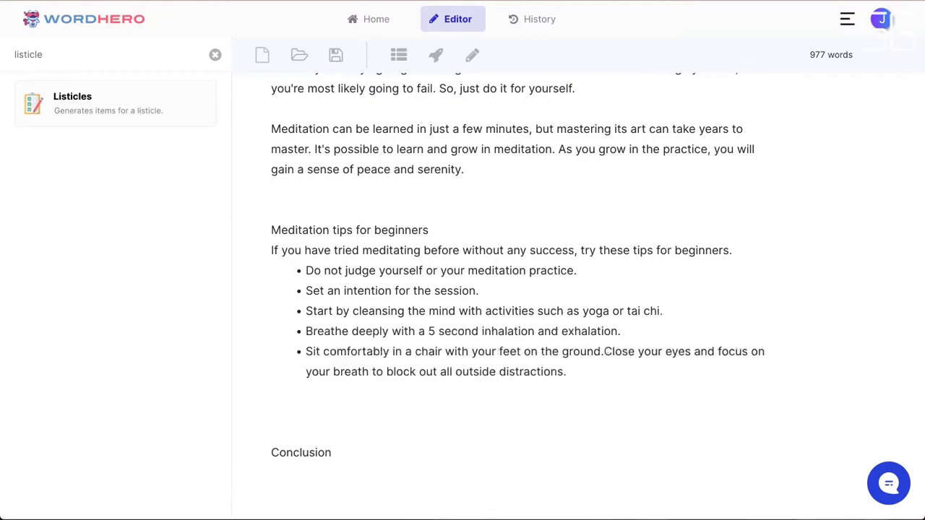
pyautogui.press('Return')
# Add a blank line above and below the introductory sentence of the "Meditation tips for beginners" section.
pyautogui.press('Return')
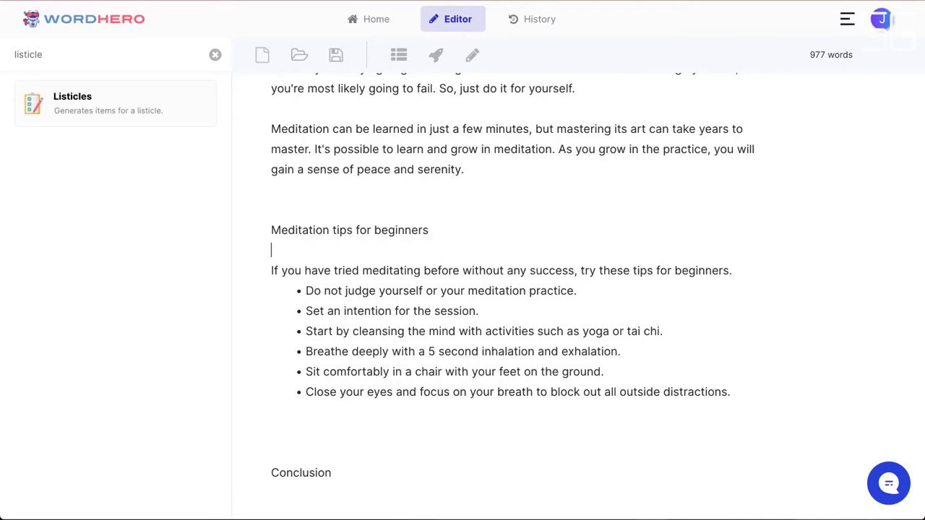
pyautogui.press('End')
pyautogui.press('Return')
# Format the "Meditation tips for beginners" line as a Heading 2.
pyautogui.scroll(-2, 539, 151)
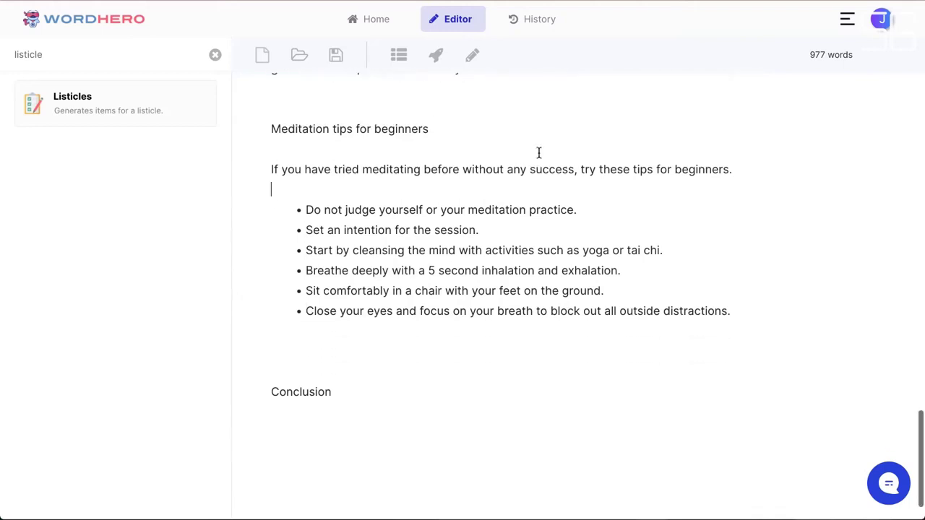
pyautogui.click(426, 352)
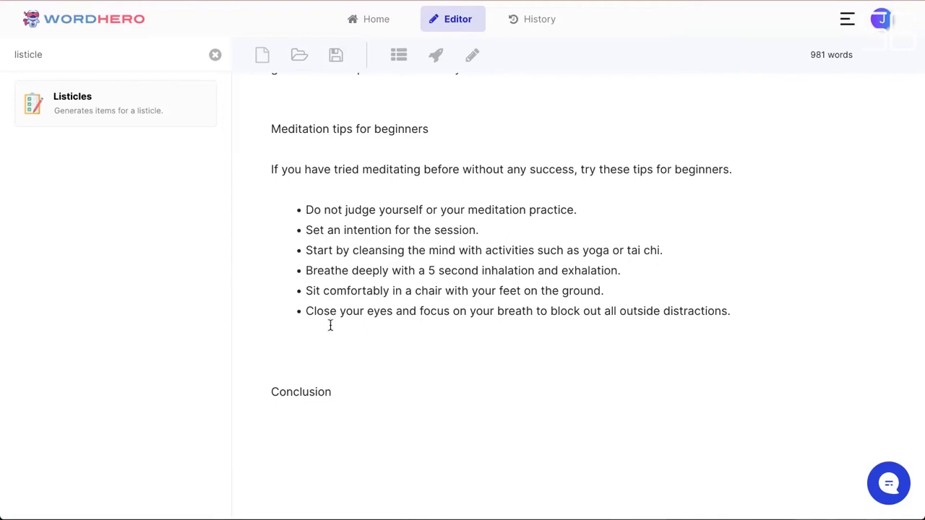
pyautogui.scroll(2, 326, 322)
pyautogui.scroll(-1, 326, 320)
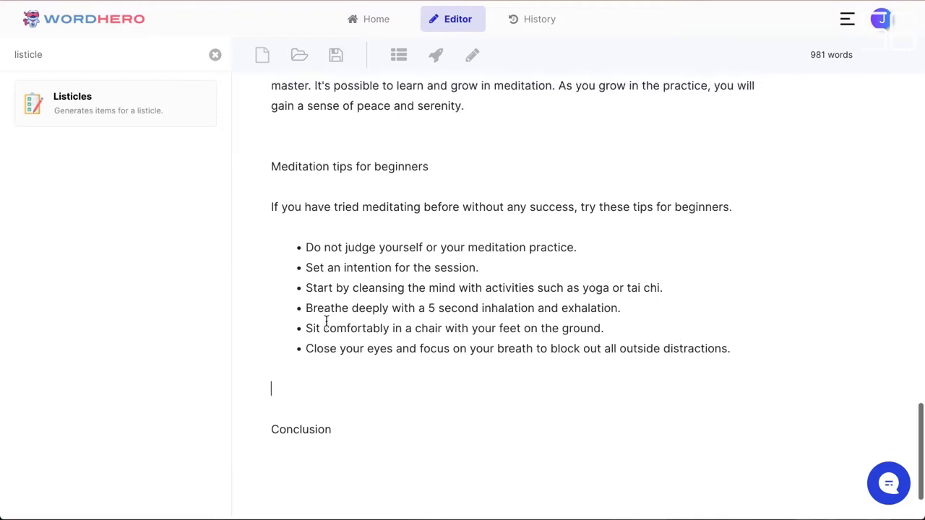
pyautogui.scroll(1, 427, 299)
pyautogui.scroll(-4, 407, 299)
pyautogui.scroll(2, 407, 299)
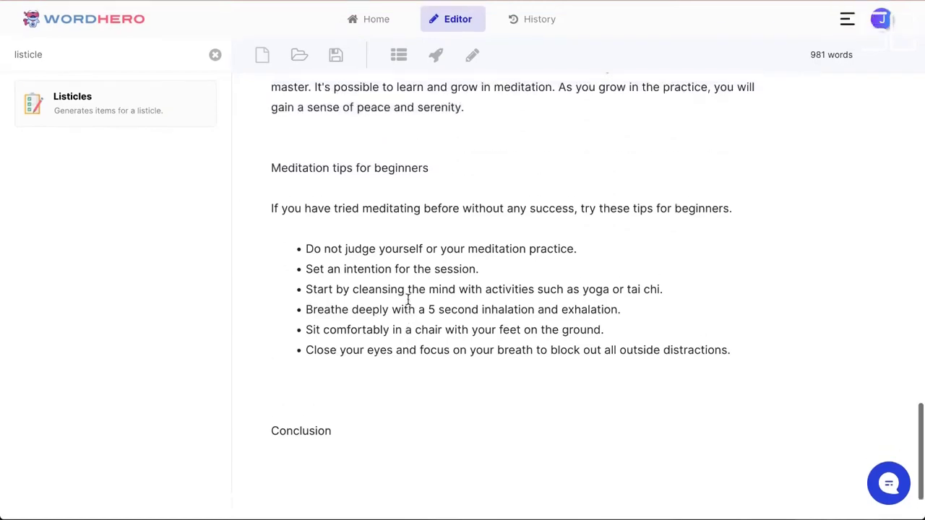
pyautogui.scroll(1, 409, 300)
pyautogui.doubleClick(376, 205)
pyautogui.tripleClick(376, 206)
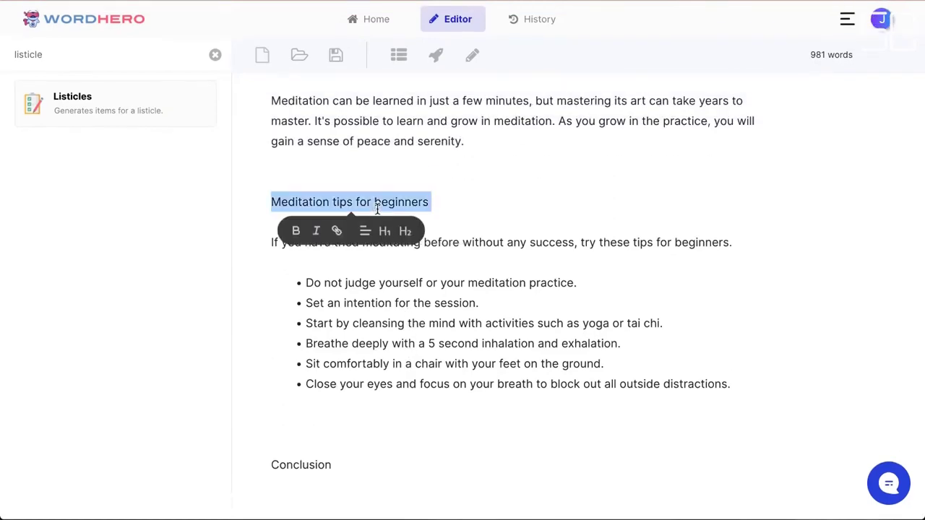
pyautogui.click(403, 232)
pyautogui.scroll(-2, 368, 334)
pyautogui.scroll(6, 368, 336)
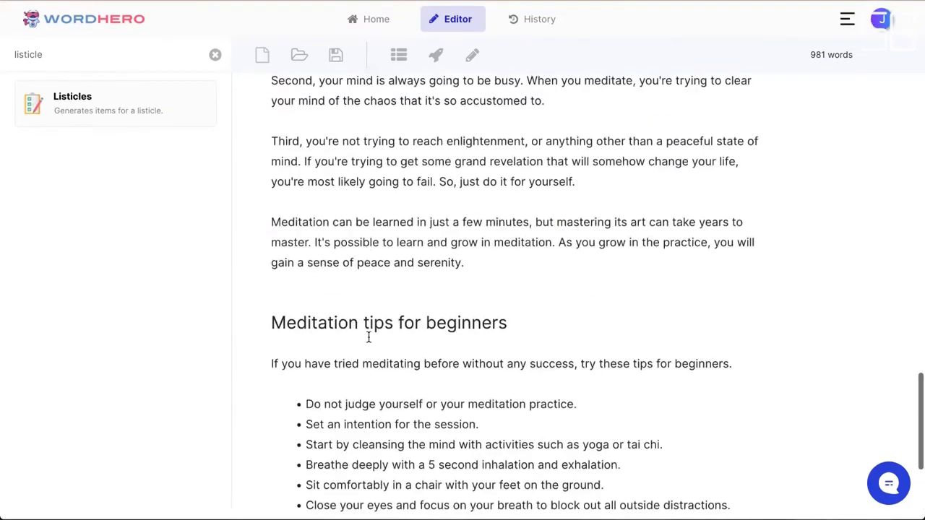
# Delete the surplus blank line above "Conclusion" and generate text from that heading with the blog intro writer.
pyautogui.scroll(8, 369, 337)
pyautogui.scroll(-15, 368, 336)
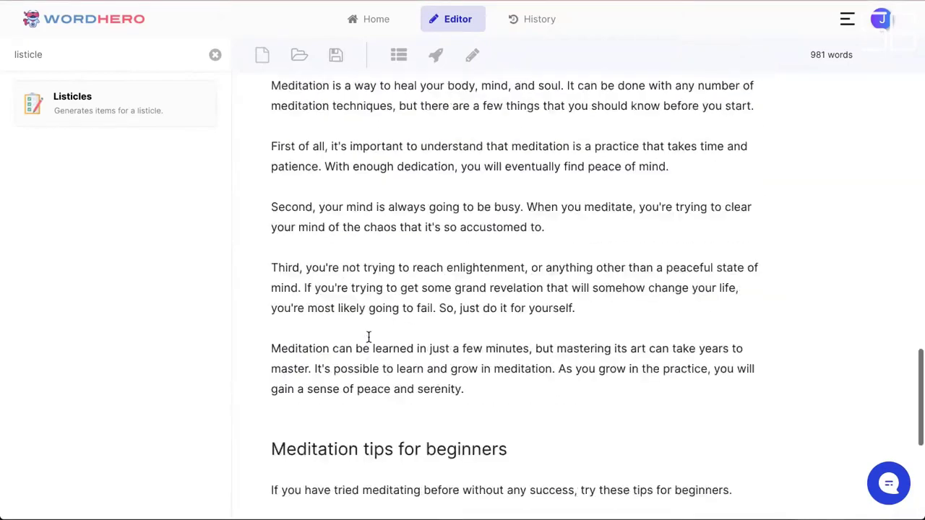
pyautogui.click(343, 317)
pyautogui.press('BackSpace')
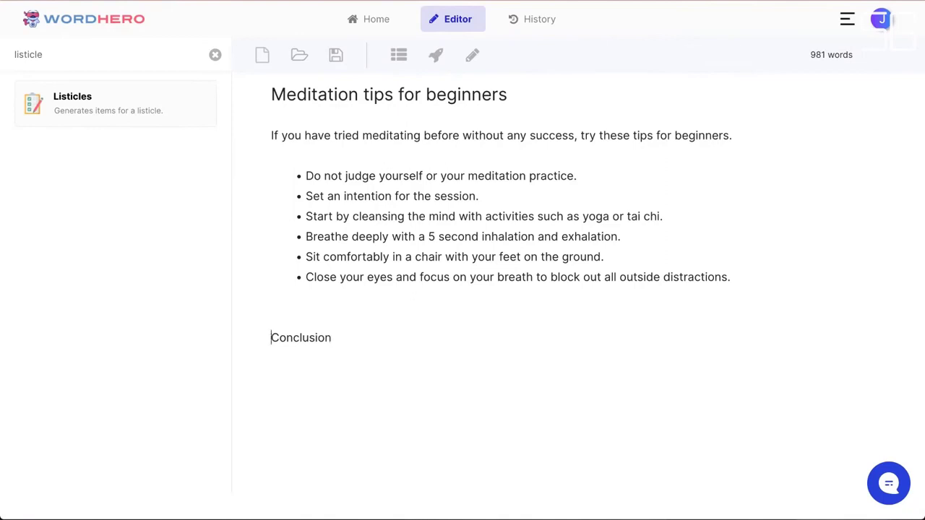
pyautogui.hotkey('shift', 'End')
pyautogui.click(435, 55)
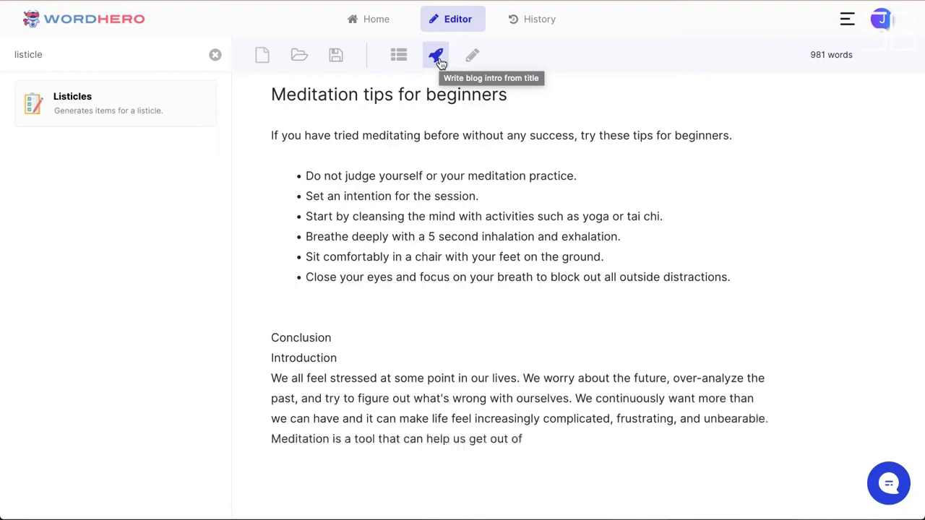
# Replace the generated "Introduction" line under "Conclusion" with a blank line.
pyautogui.doubleClick(315, 358)
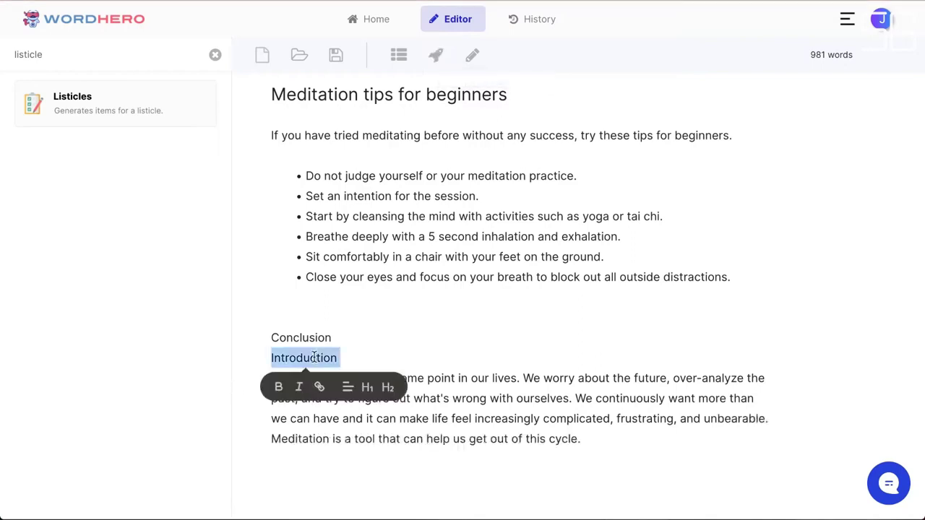
pyautogui.press('BackSpace')
pyautogui.press('Return')
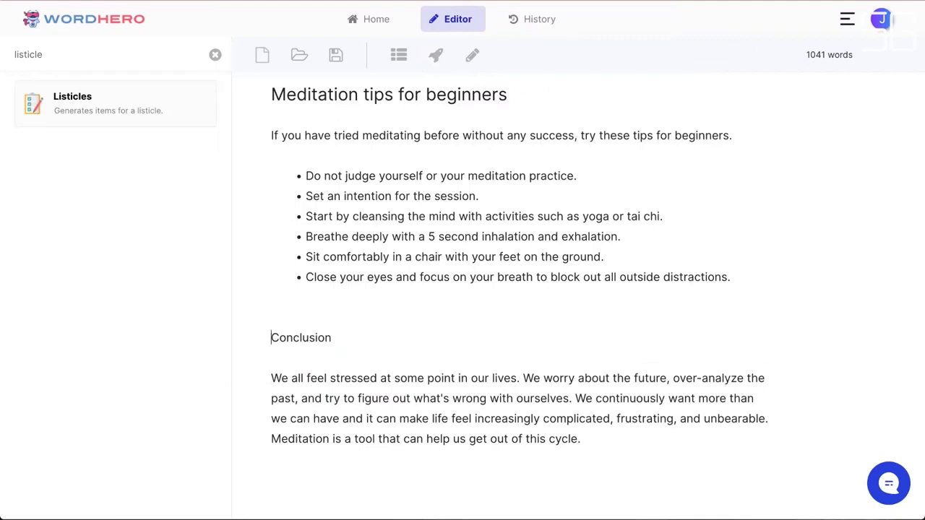
pyautogui.hotkey('shift', 'End')
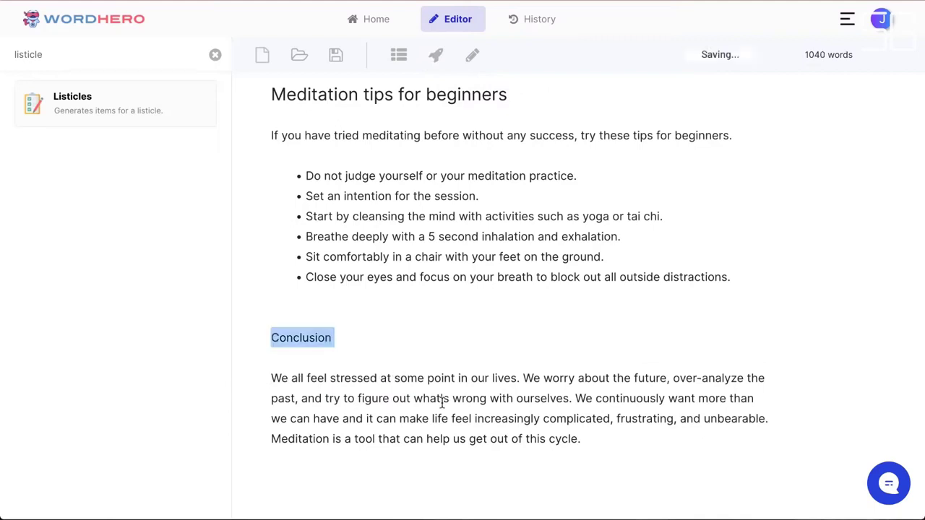
# Continue the conclusion text with the AI writer and start a new paragraph, separated by a blank line, at "Meditation is a tool".
pyautogui.scroll(-3, 506, 376)
pyautogui.click(613, 335)
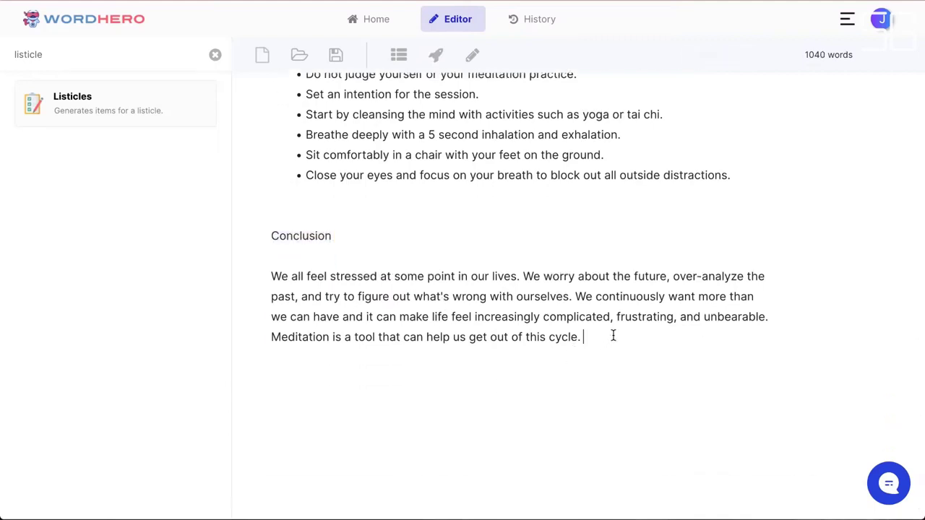
pyautogui.scroll(1, 557, 181)
pyautogui.click(471, 57)
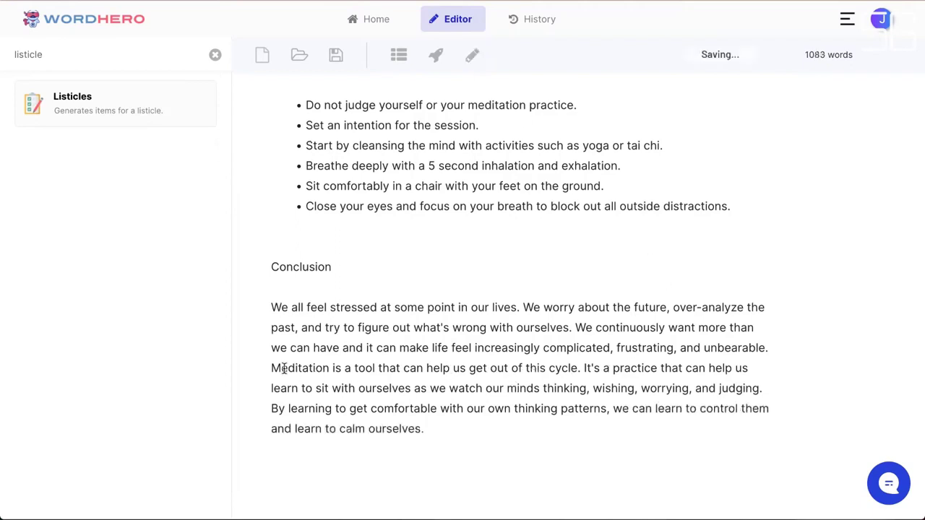
pyautogui.press('BackSpace')
pyautogui.press('Return')
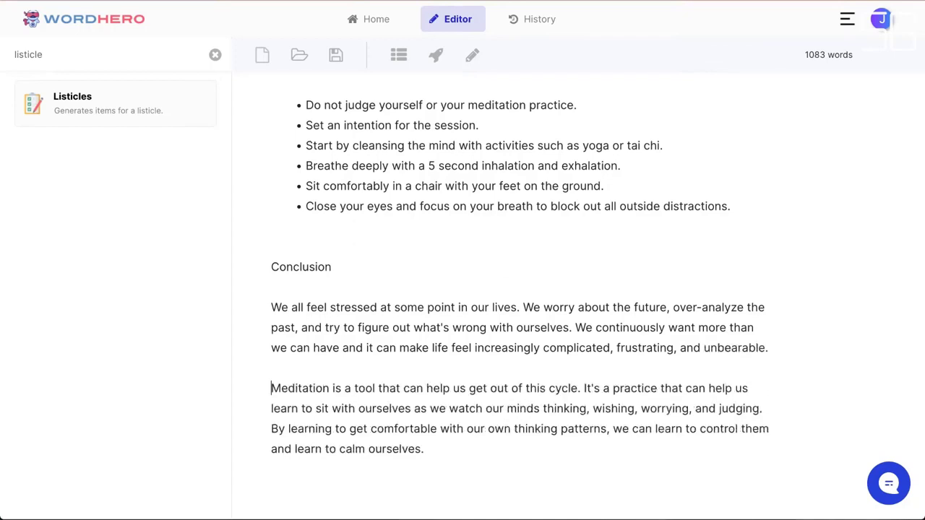
# Format the "Conclusion" line as a Heading 2.
pyautogui.scroll(-1, 433, 303)
pyautogui.doubleClick(315, 217)
pyautogui.click(396, 238)
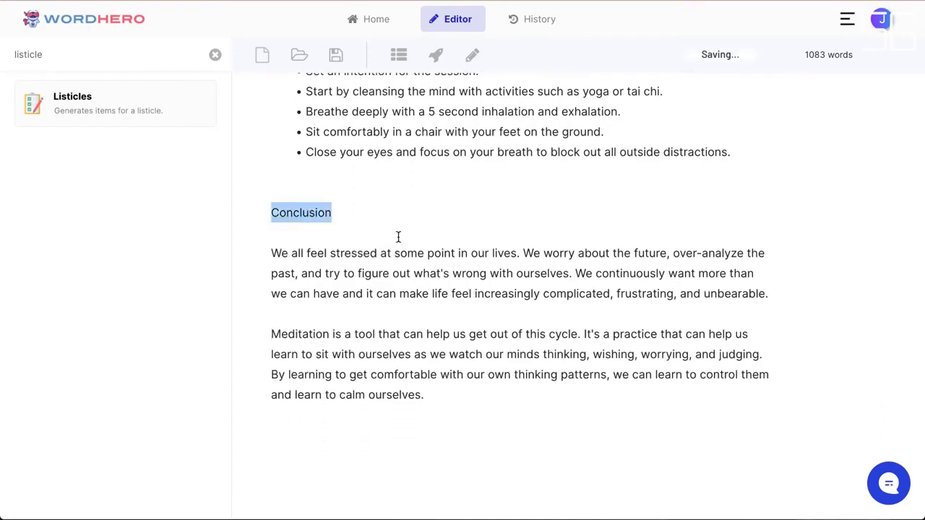
pyautogui.click(386, 241)
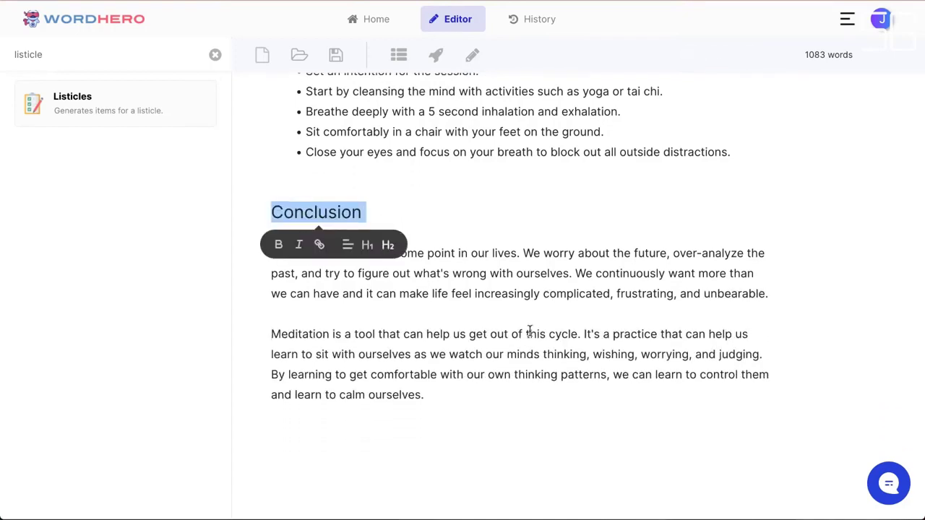
# Review the whole article from the title through the section headings to the conclusion.
pyautogui.scroll(4, 530, 331)
pyautogui.scroll(20, 530, 331)
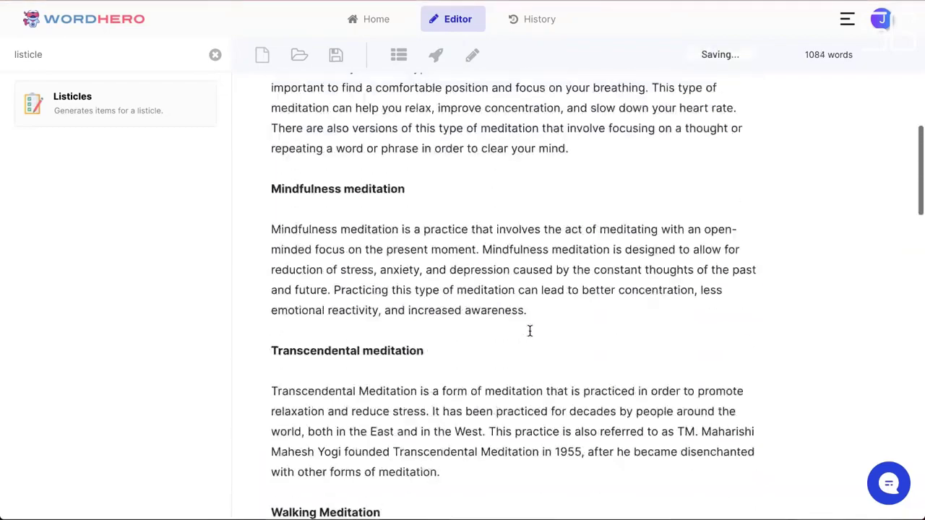
pyautogui.scroll(5, 530, 331)
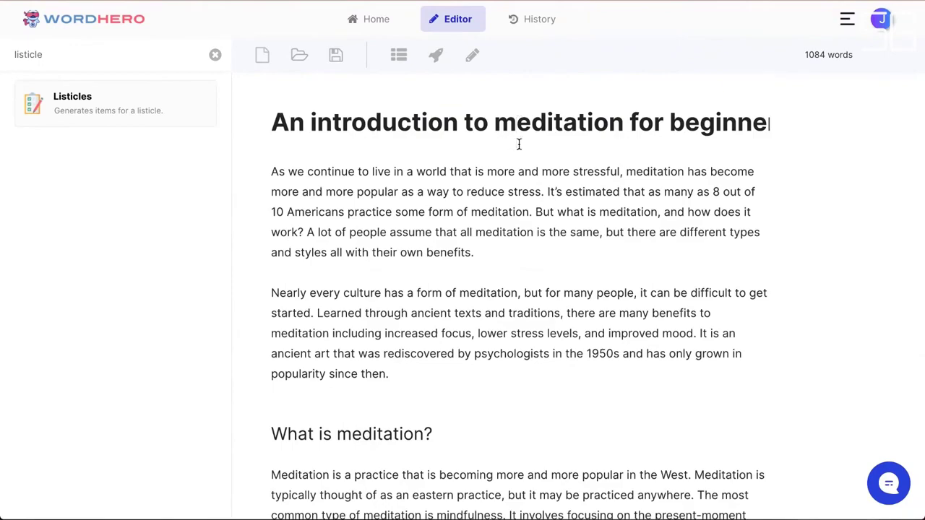
pyautogui.scroll(-7, 502, 279)
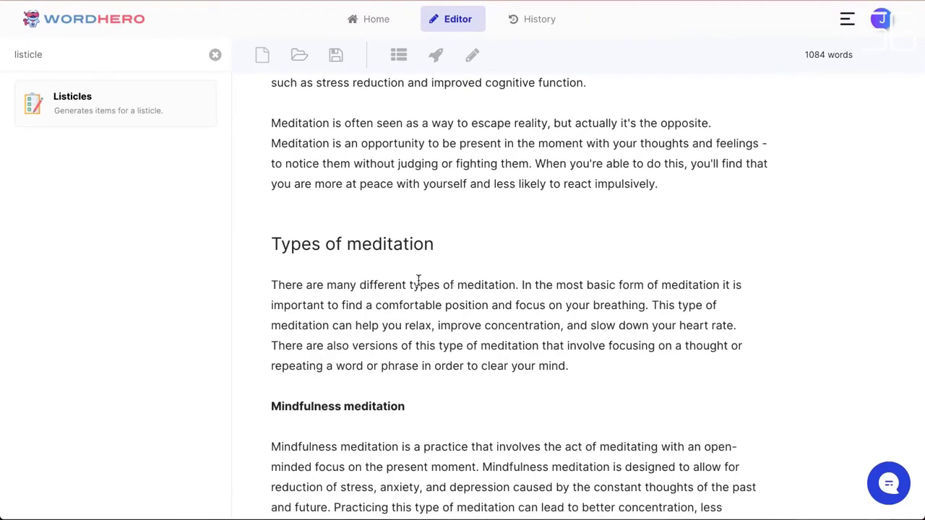
pyautogui.scroll(4, 397, 277)
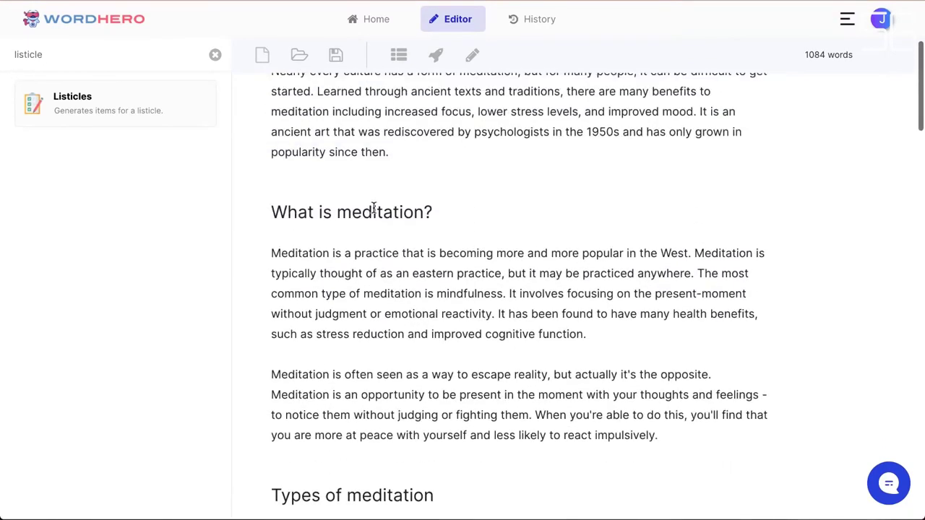
pyautogui.scroll(-20, 373, 208)
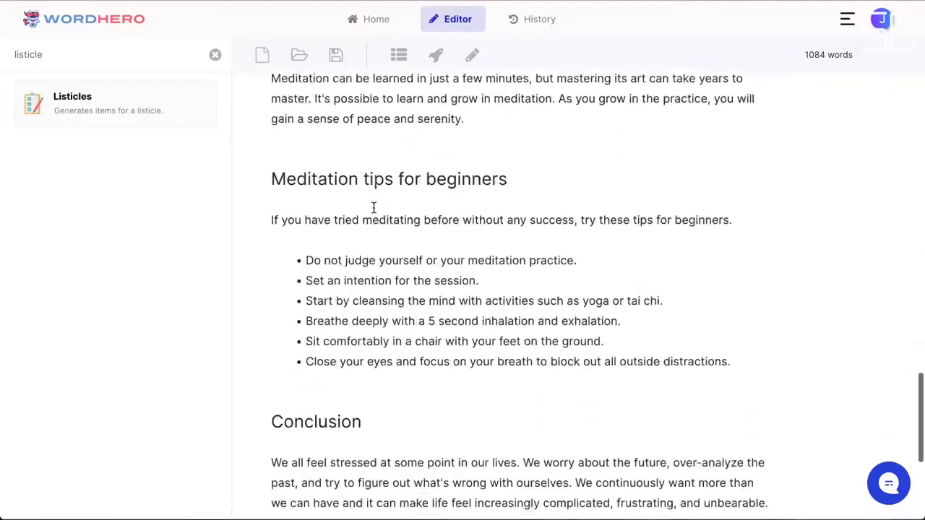
pyautogui.scroll(-5, 373, 208)
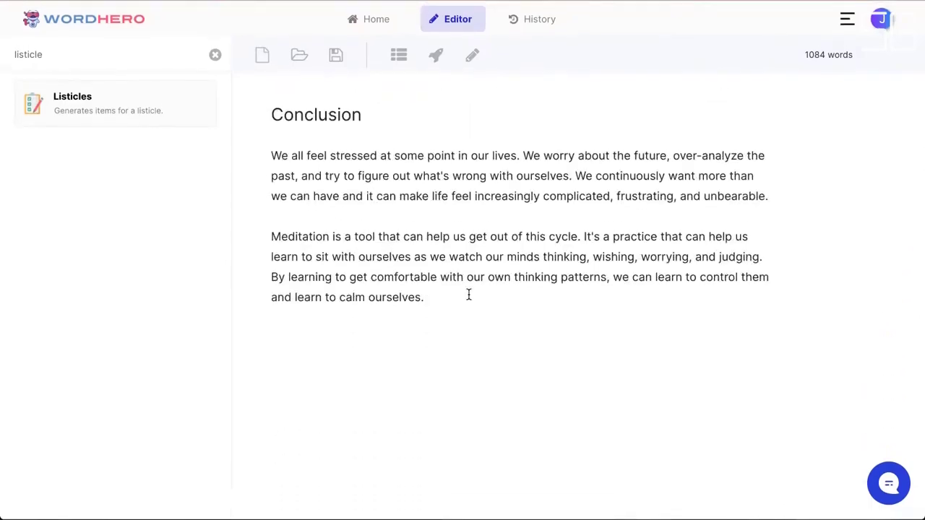
pyautogui.scroll(12, 498, 302)
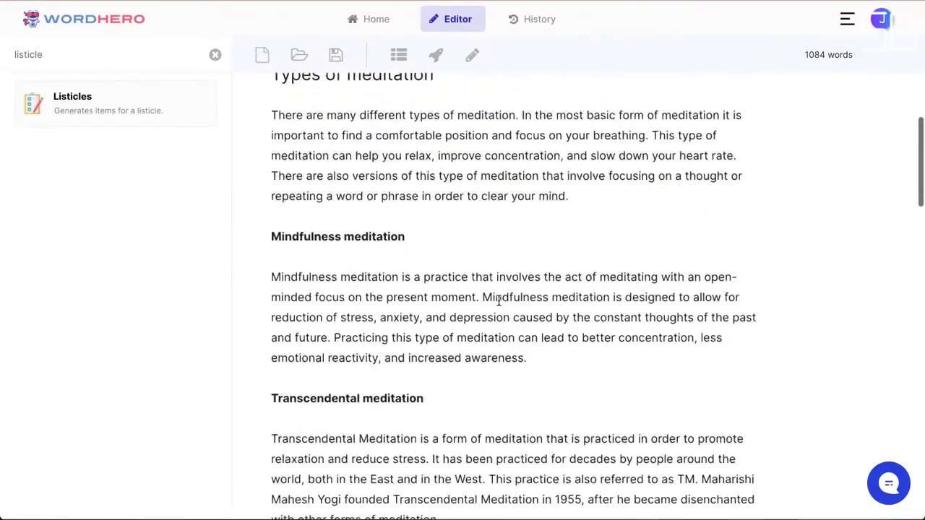
pyautogui.scroll(-12, 498, 302)
# Clear the "listicle" search, browse the writing tools, and search them for "faq".
pyautogui.click(478, 298)
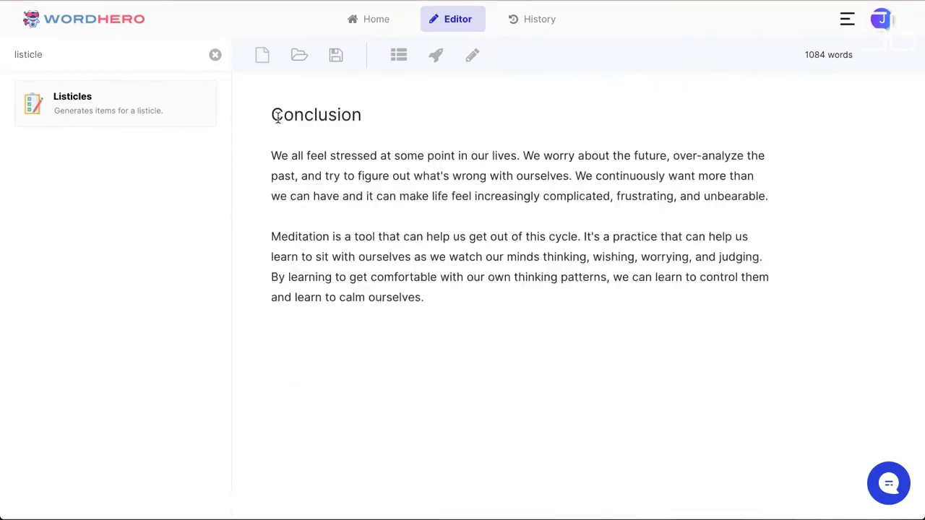
pyautogui.click(215, 56)
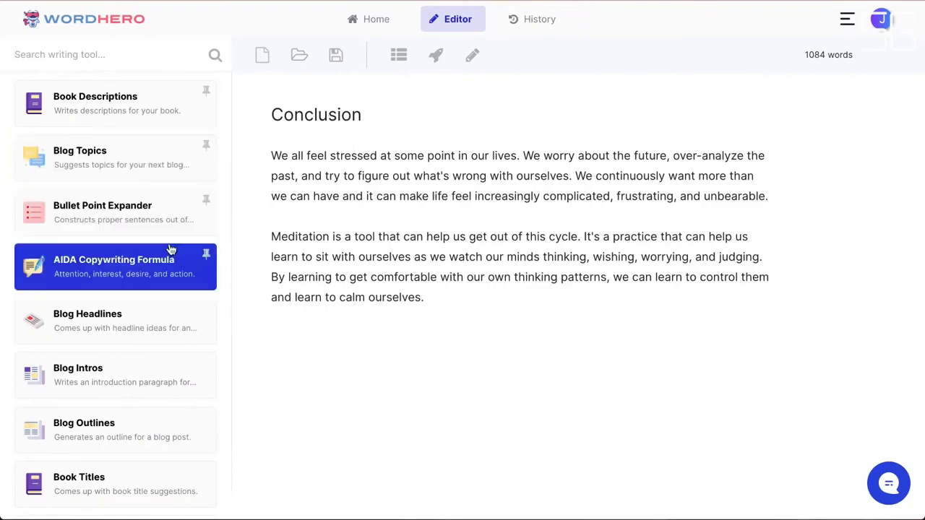
pyautogui.scroll(-5, 203, 249)
pyautogui.scroll(-4, 169, 249)
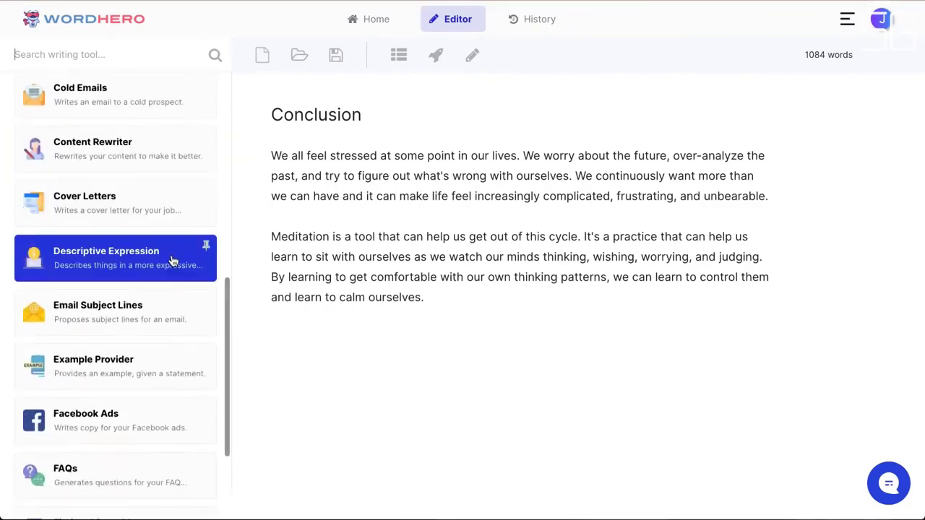
pyautogui.scroll(10, 173, 261)
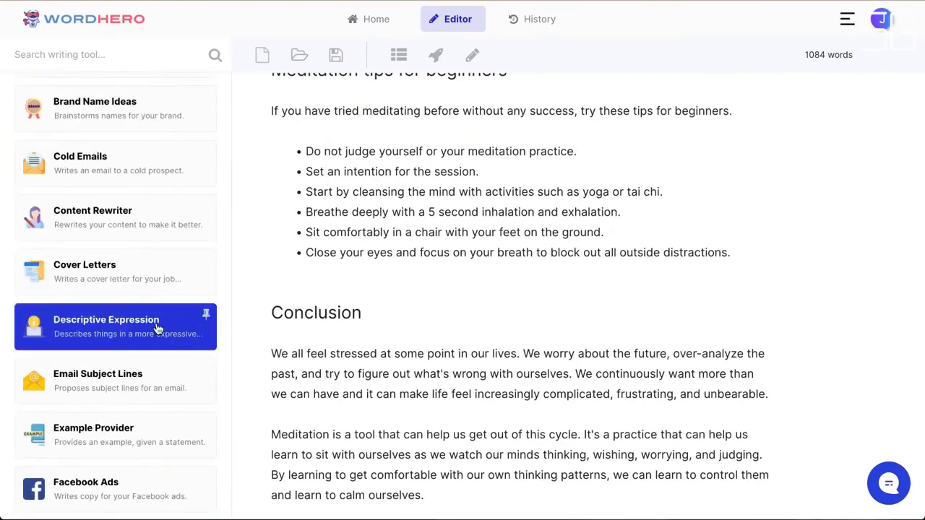
pyautogui.scroll(-3, 488, 358)
pyautogui.write('faq')
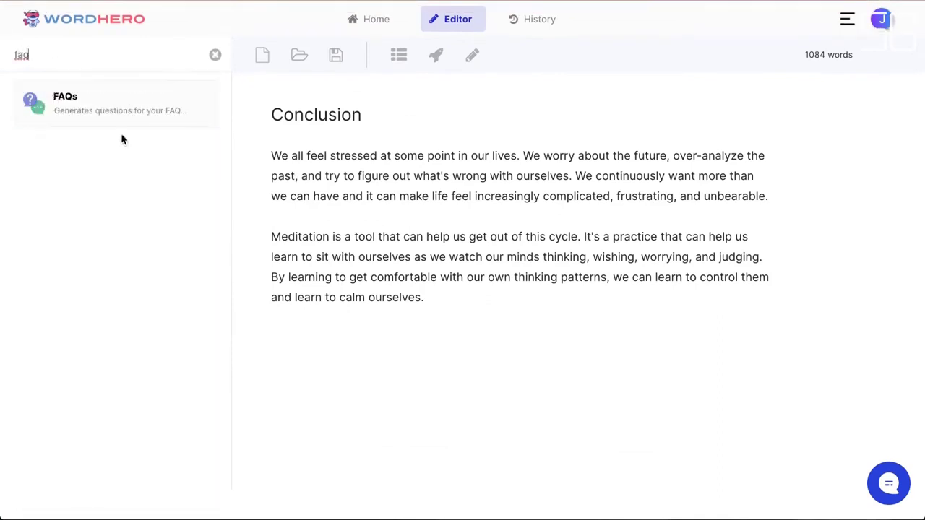
# Generate questions with the FAQs tool using the website description "meditation for beginners".
pyautogui.click(119, 113)
pyautogui.click(103, 157)
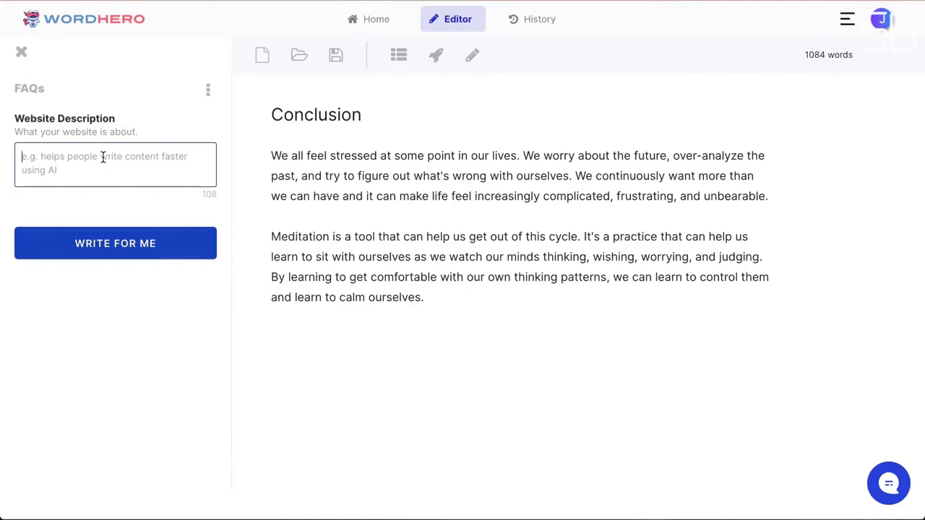
pyautogui.write('meditation for beginners')
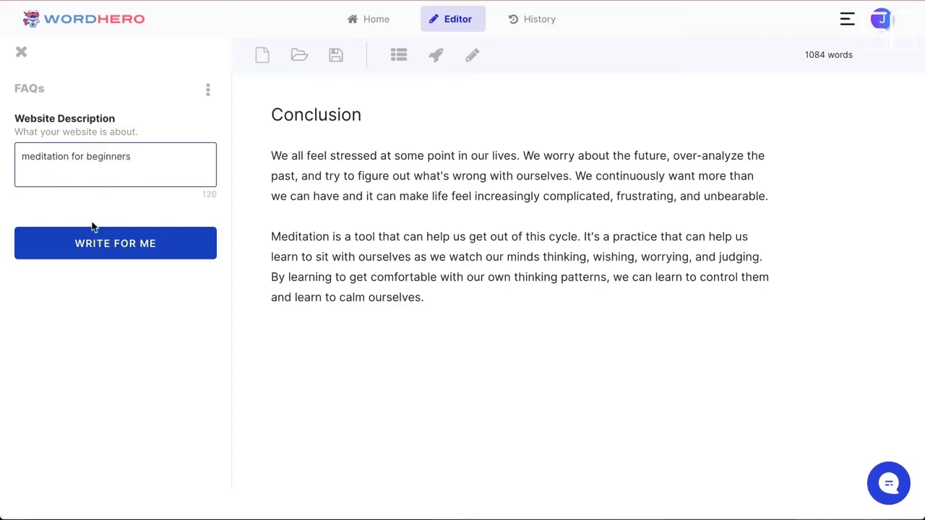
pyautogui.click(92, 230)
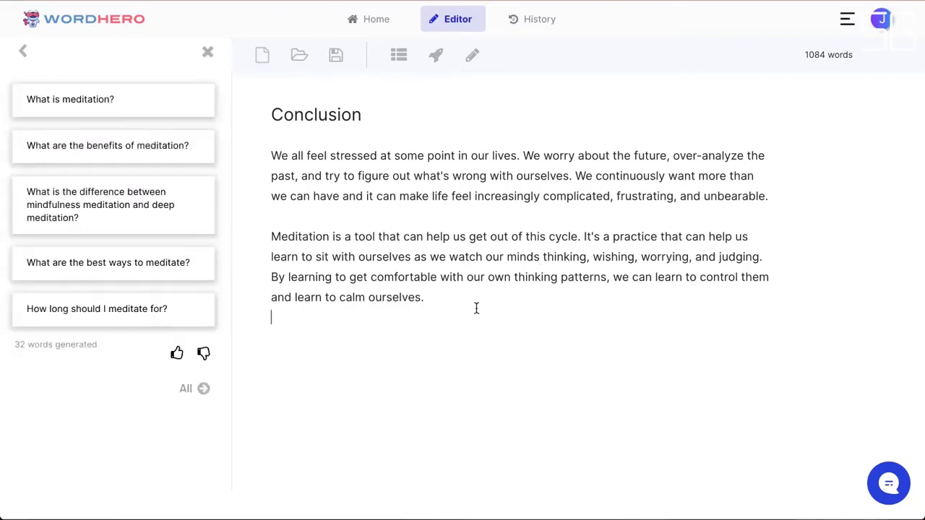
# Insert all generated questions below the conclusion and delete the surplus blank lines above "What is meditation?".
pyautogui.click(198, 391)
pyautogui.scroll(-1, 370, 374)
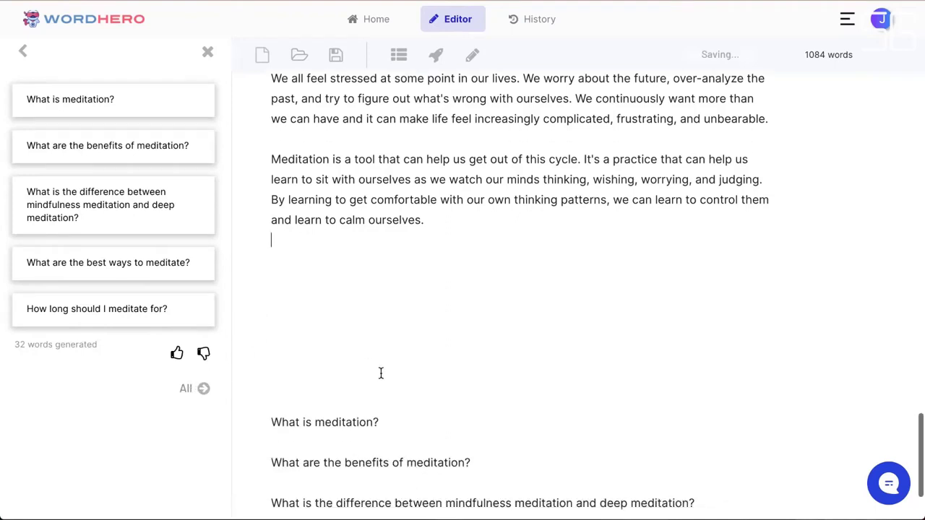
pyautogui.click(370, 381)
pyautogui.press('Delete')
pyautogui.press('BackSpace')
pyautogui.press('BackSpace')
pyautogui.press('BackSpace')
pyautogui.press('BackSpace')
pyautogui.press('BackSpace')
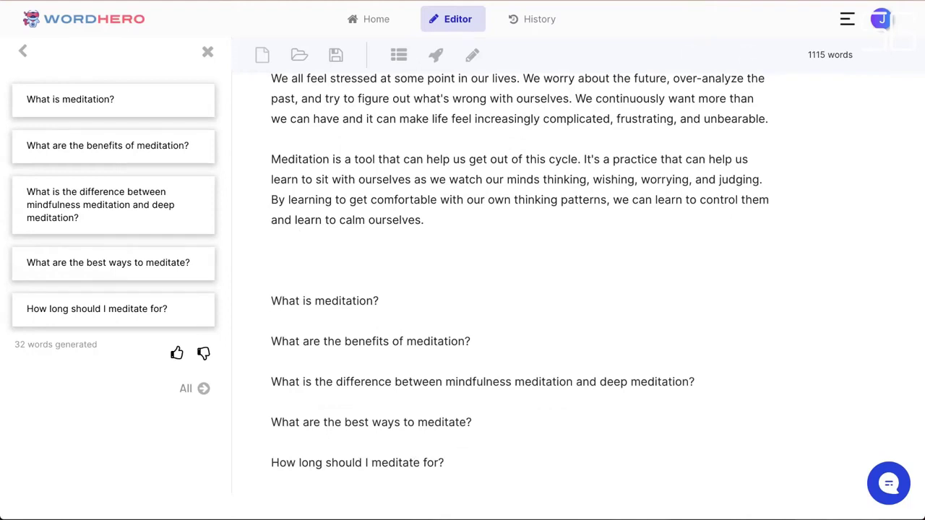
pyautogui.scroll(-1, 472, 427)
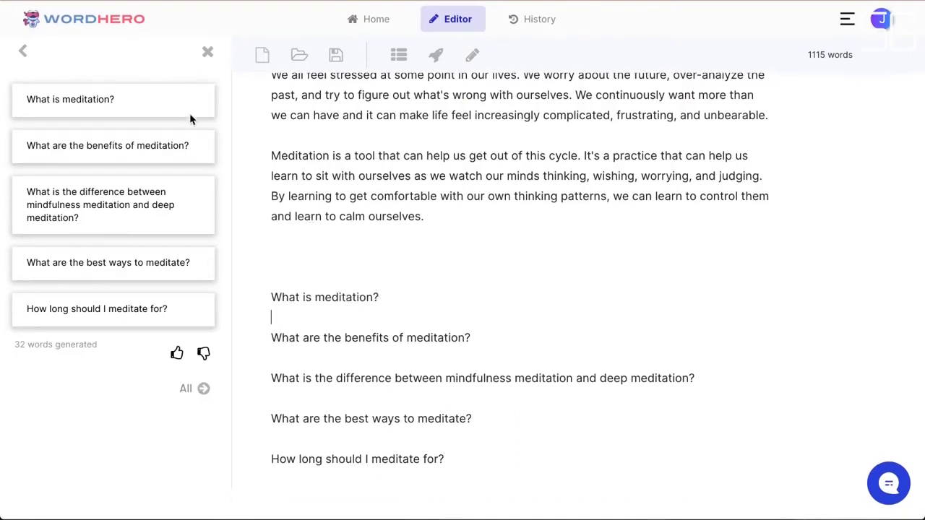
# Close the FAQs tool, search the writing tools for "quora", and open Quora Answers.
pyautogui.click(27, 58)
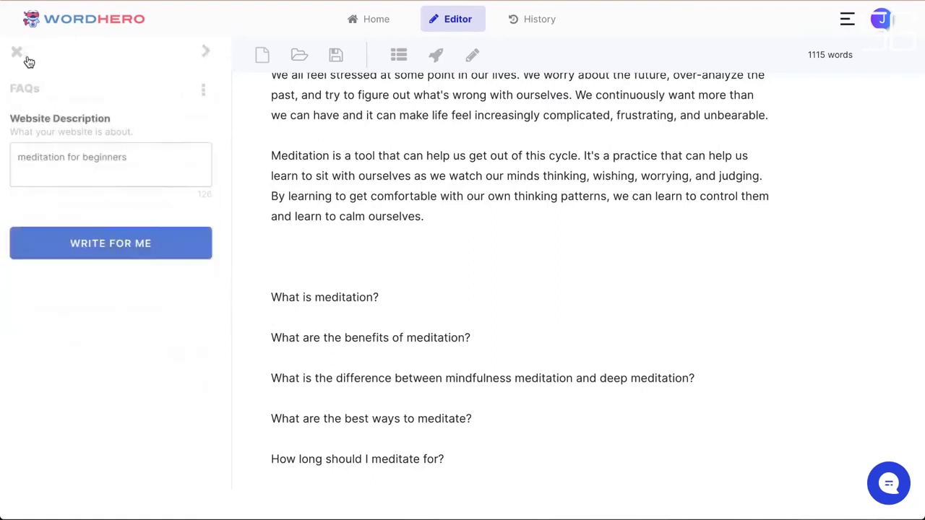
pyautogui.click(18, 58)
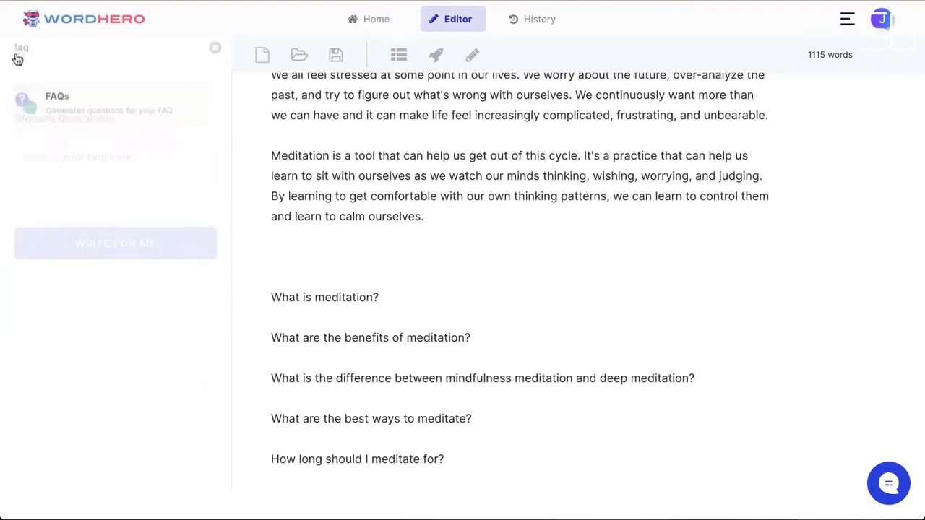
pyautogui.click(215, 55)
pyautogui.click(116, 45)
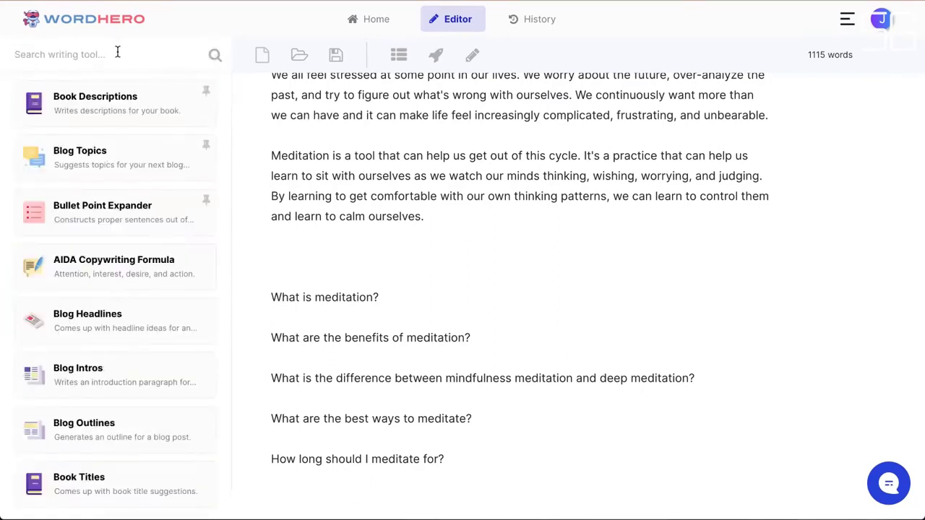
pyautogui.write('quora')
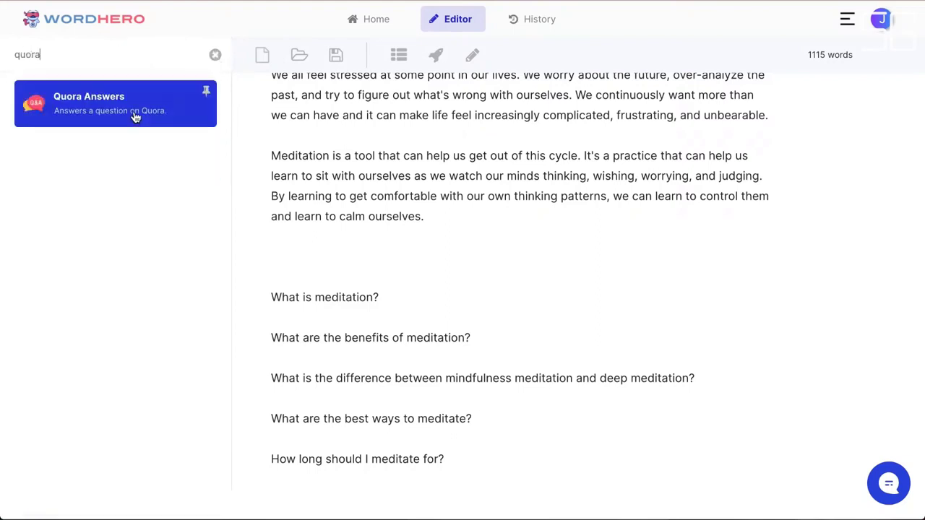
pyautogui.click(135, 117)
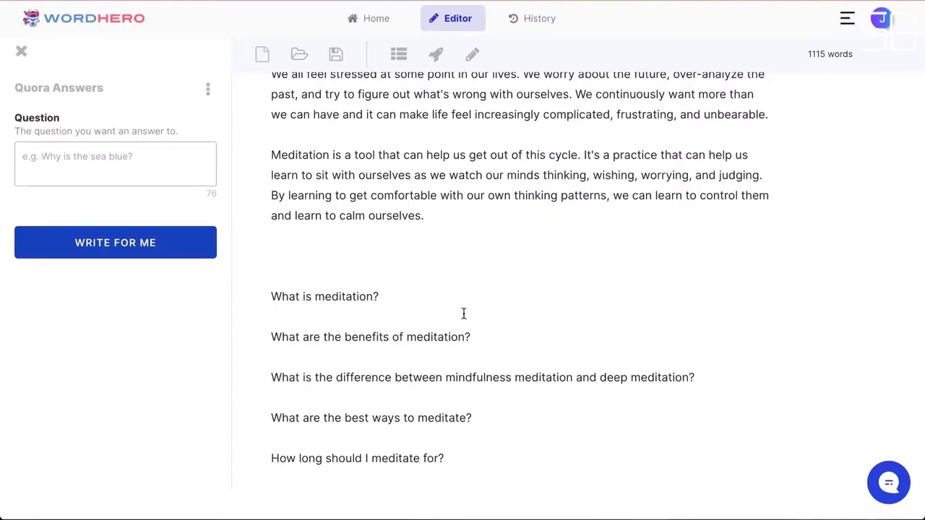
# Copy the question "How long should I meditate for?" from the article into Quora Answers and generate an answer.
pyautogui.doubleClick(358, 299)
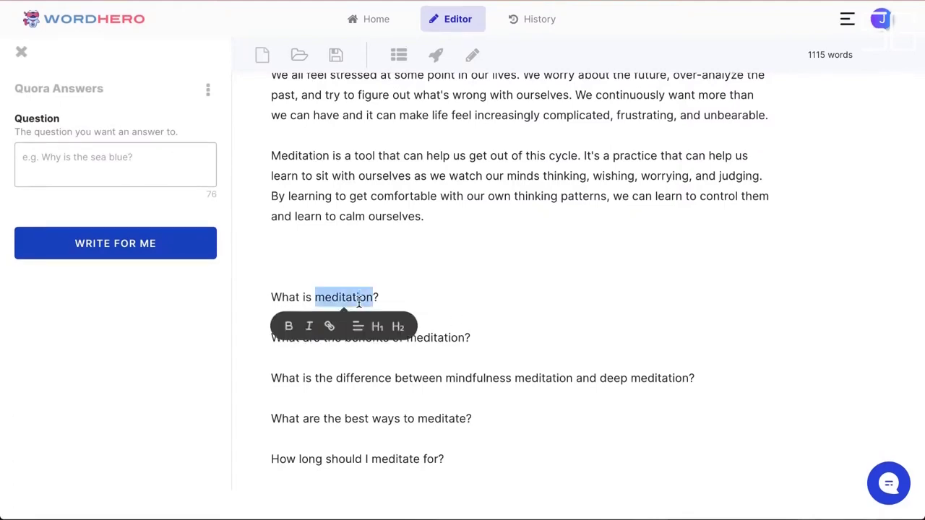
pyautogui.click(385, 443)
pyautogui.tripleClick(371, 458)
pyautogui.hotkey('ctrl', 'c')
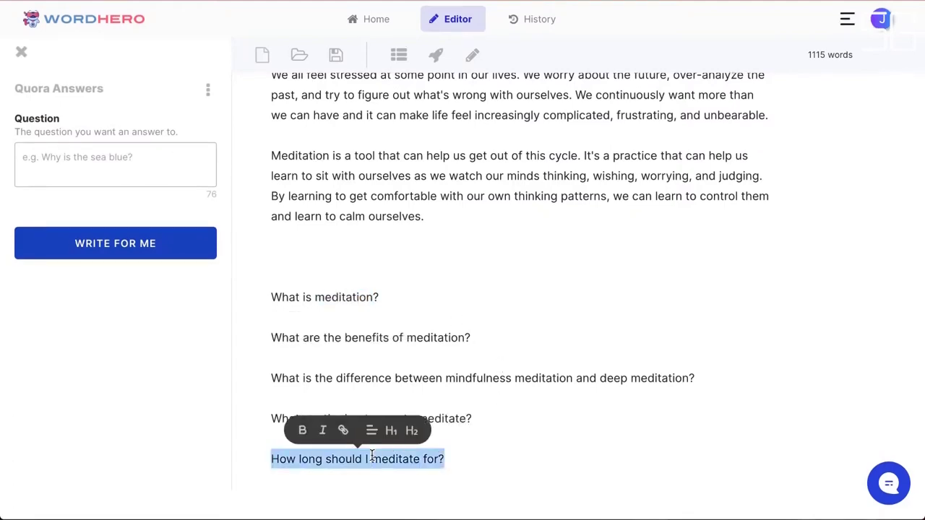
pyautogui.click(137, 170)
pyautogui.hotkey('ctrl', 'v')
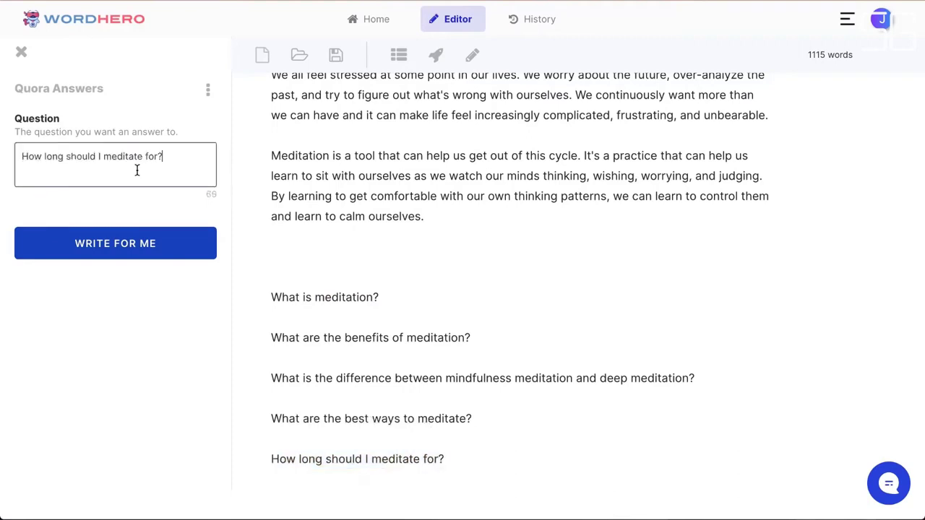
pyautogui.click(96, 256)
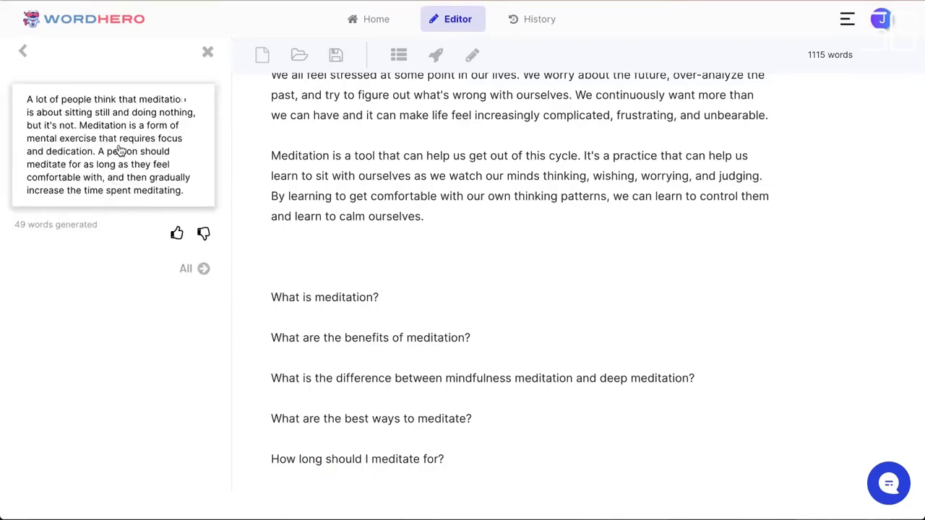
# Insert the generated answer below "How long should I meditate for?" and delete the four other questions above it.
pyautogui.click(120, 150)
pyautogui.write("A lot of people think that meditation is about sitting still and doing nothing, but it's not. Meditation is a form of mental exercise that requires focus and dedication. A person should meditate for as long as they feel comfortable with, and then gradually increase the time spent meditating.")
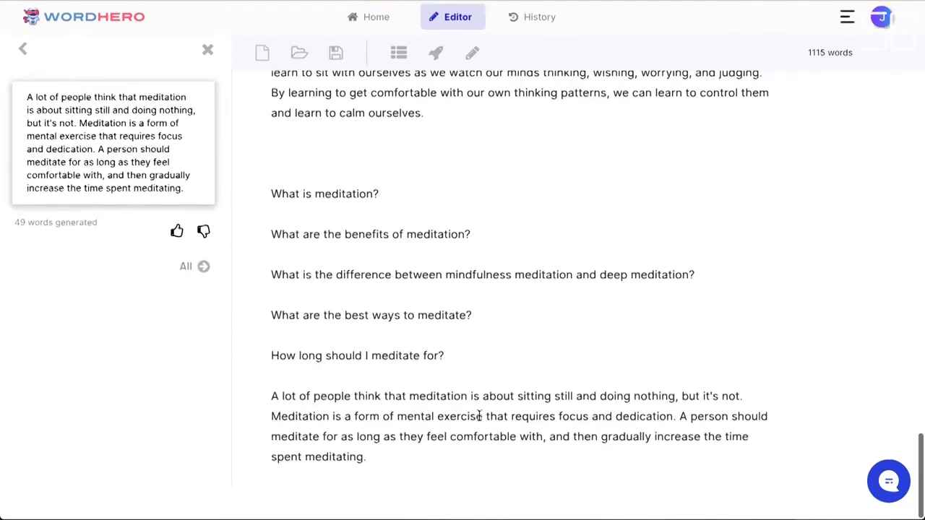
pyautogui.moveTo(433, 470); pyautogui.dragTo(266, 360)
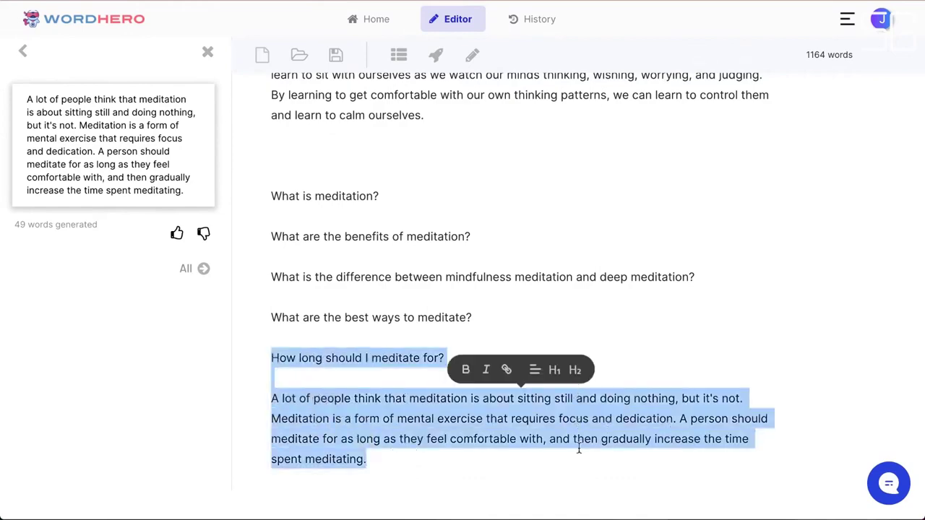
pyautogui.scroll(1, 477, 260)
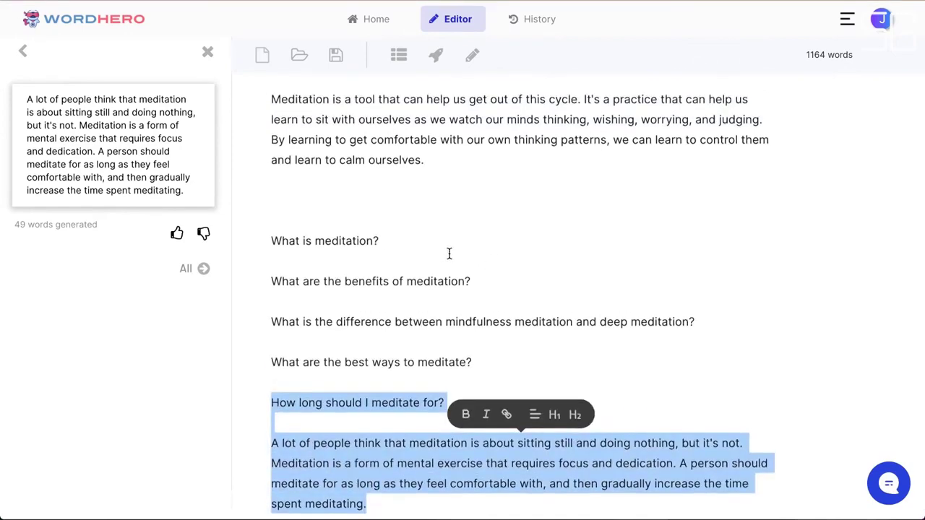
pyautogui.scroll(4, 448, 252)
pyautogui.scroll(-1, 449, 253)
pyautogui.scroll(-5, 448, 253)
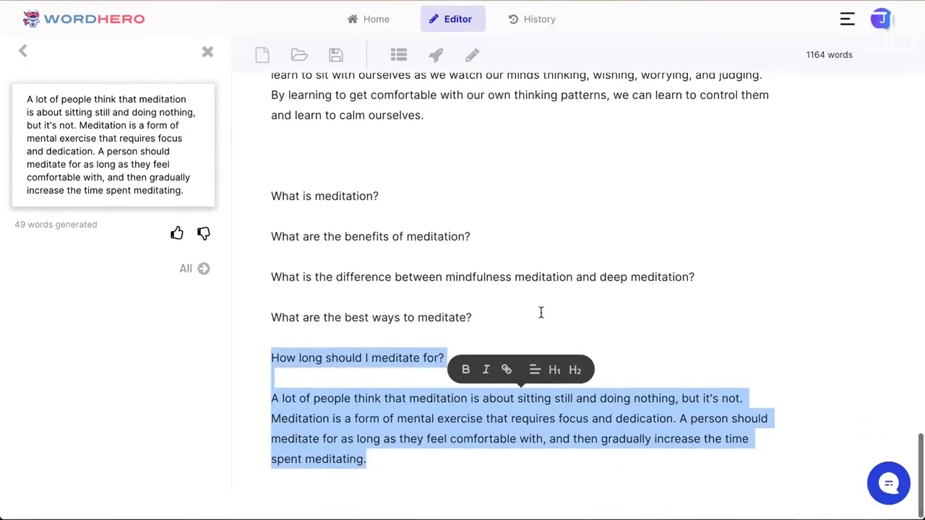
pyautogui.moveTo(549, 325); pyautogui.dragTo(399, 172)
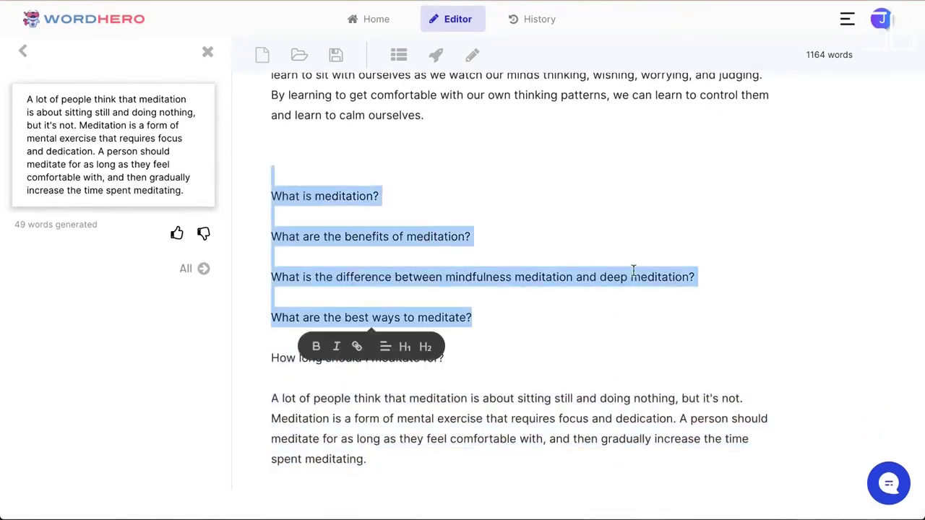
pyautogui.press('BackSpace')
# Move the question "How long should I meditate for?" and its answer to just above the "Meditation tips for beginners" section.
pyautogui.moveTo(451, 457); pyautogui.dragTo(268, 355)
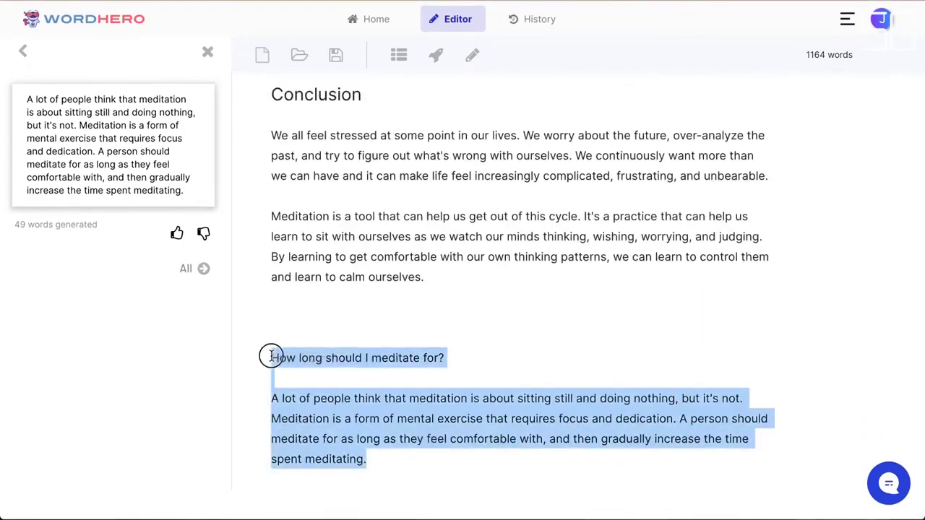
pyautogui.click(270, 357)
pyautogui.moveTo(482, 457); pyautogui.dragTo(266, 357)
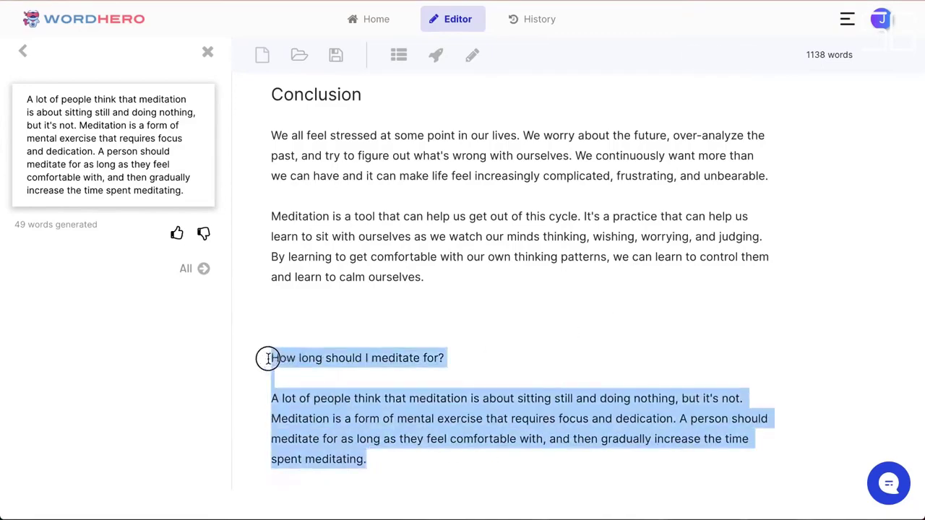
pyautogui.scroll(10, 475, 295)
pyautogui.scroll(3, 475, 287)
pyautogui.scroll(-3, 475, 287)
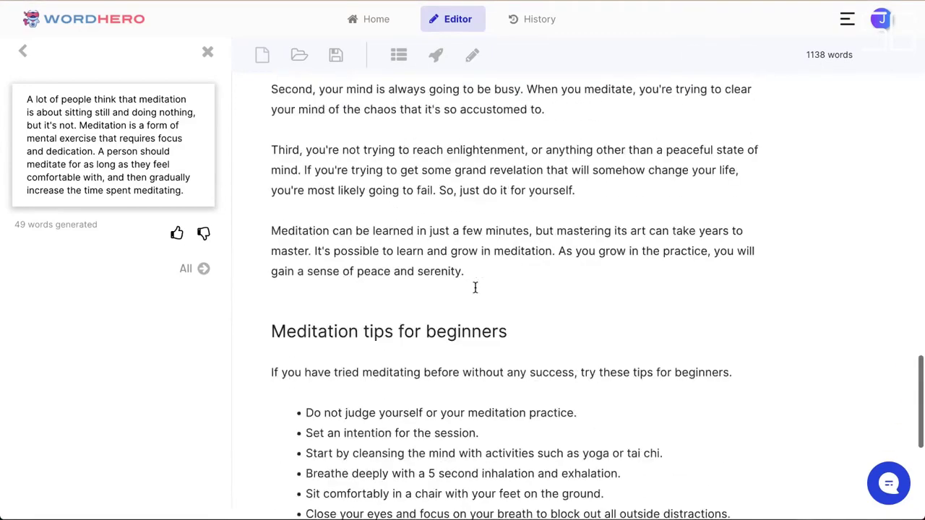
pyautogui.press('BackSpace')
pyautogui.click(525, 201)
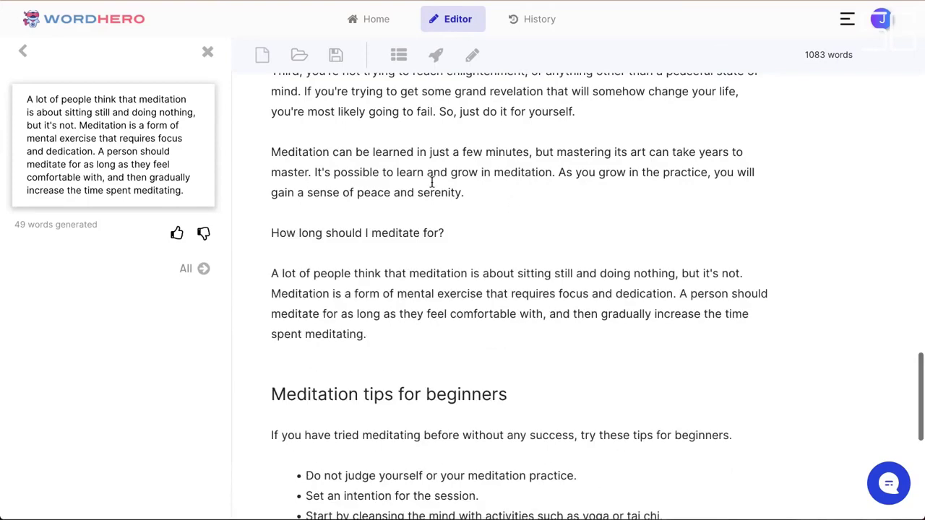
# Format "How long should I meditate for?" as a heading like the other section titles and add a blank line above it.
pyautogui.tripleClick(363, 232)
pyautogui.click(426, 262)
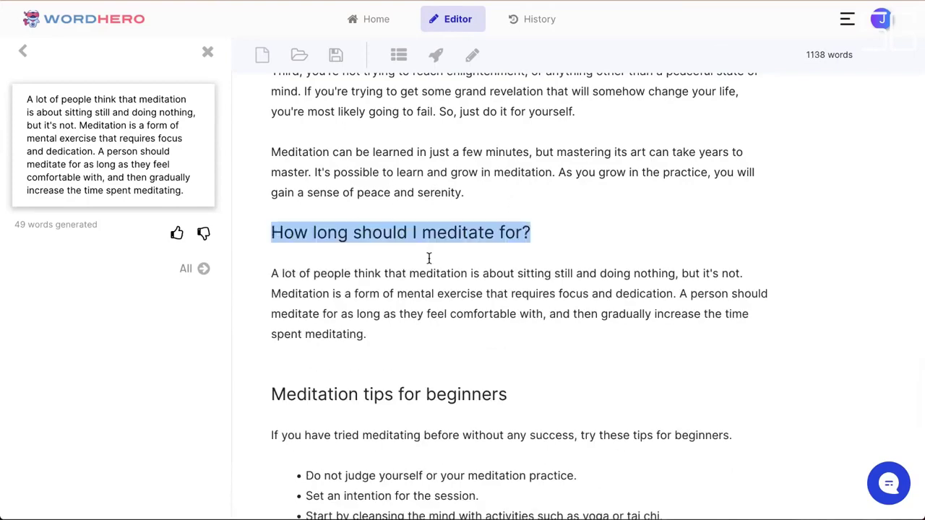
pyautogui.click(511, 193)
pyautogui.press('Return')
# Leave Quora Answers, clear the "quora" search, and look through the full list of writing tools before returning to the article's beginning.
pyautogui.scroll(-3, 511, 193)
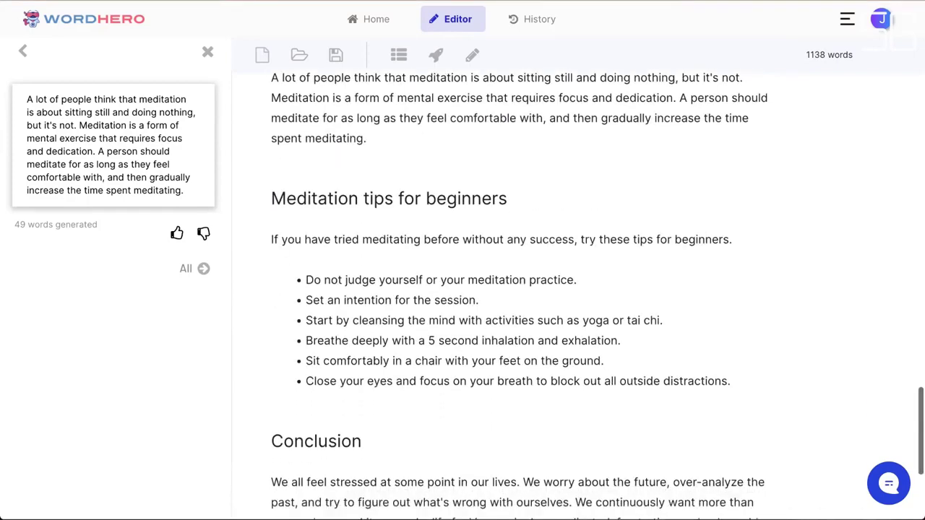
pyautogui.scroll(-4, 363, 388)
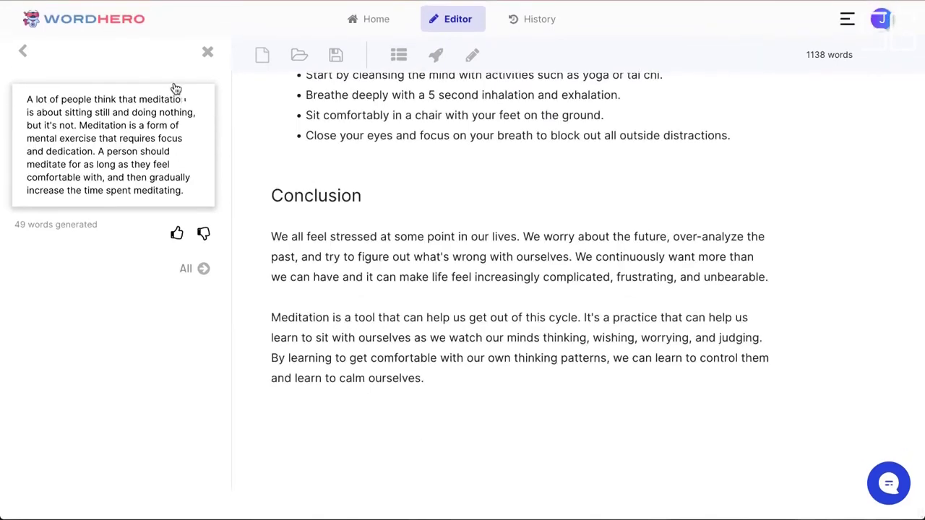
pyautogui.click(25, 52)
pyautogui.click(21, 52)
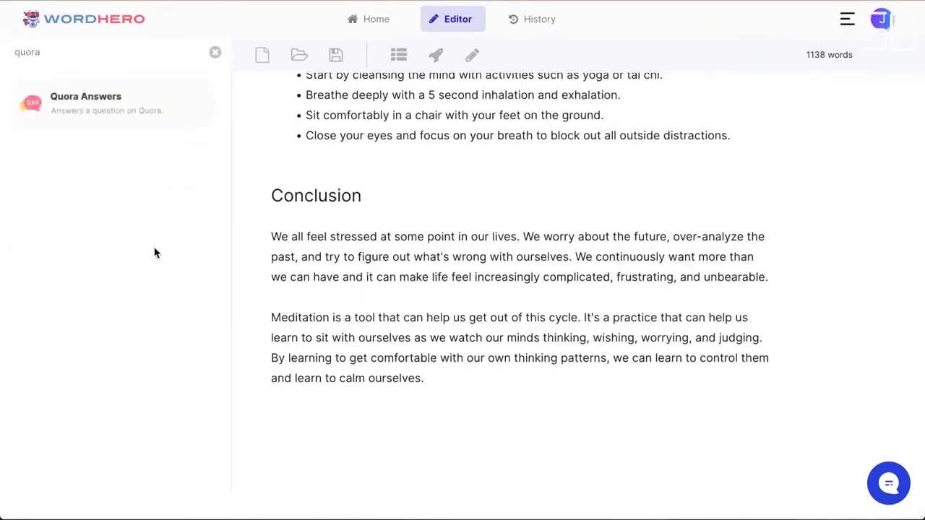
pyautogui.click(215, 55)
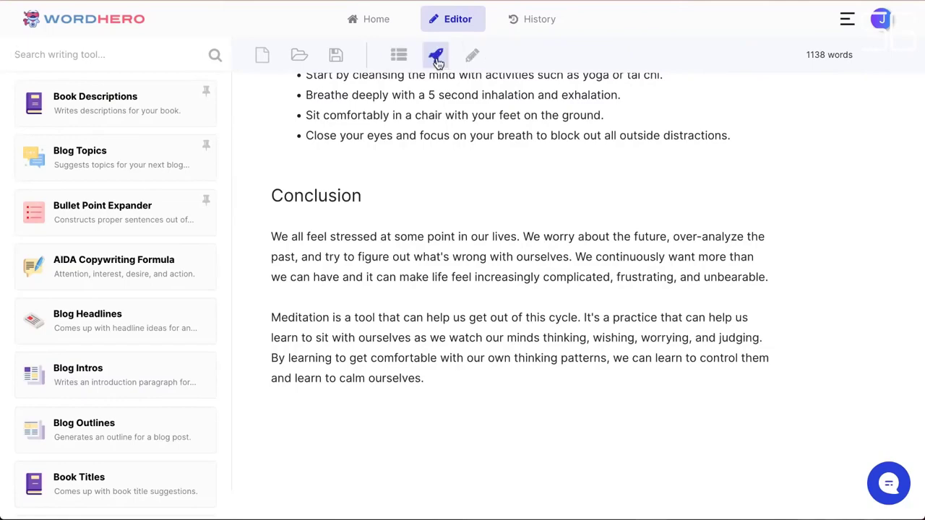
pyautogui.scroll(-8, 149, 279)
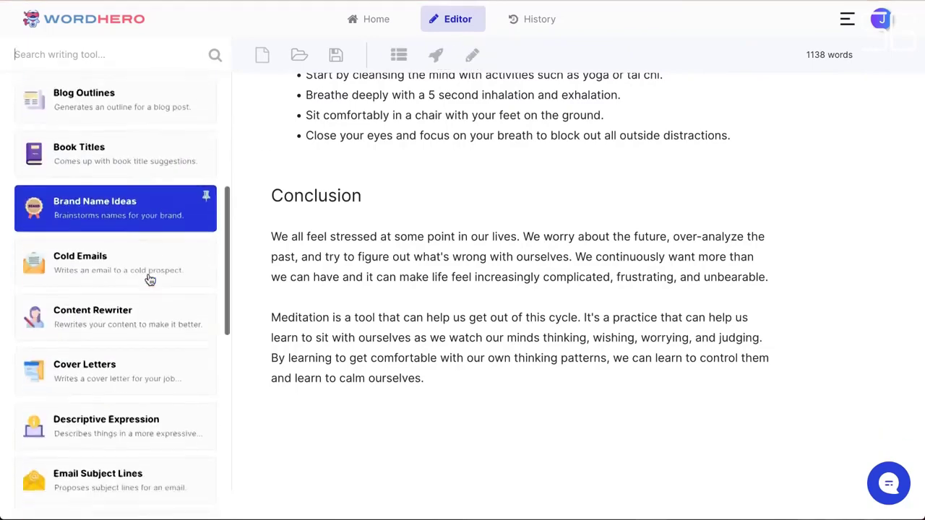
pyautogui.scroll(-7, 149, 279)
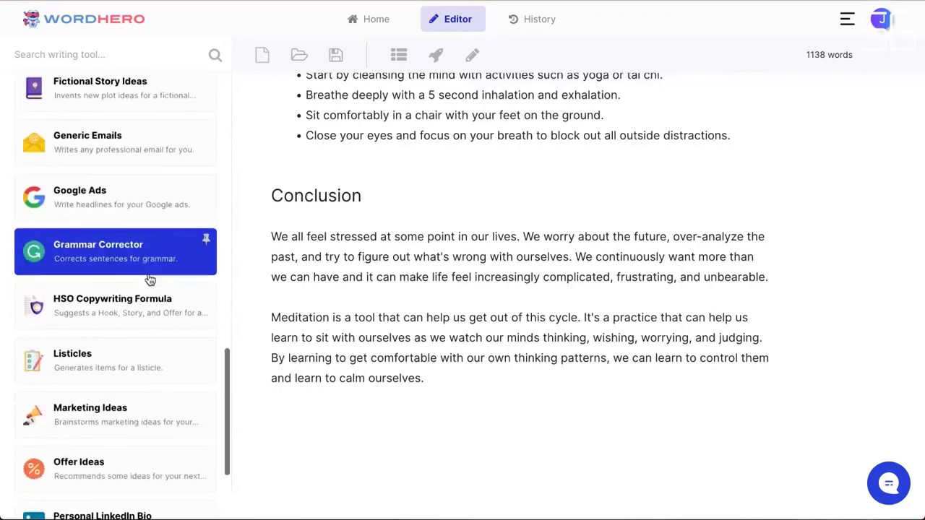
pyautogui.scroll(-3, 149, 279)
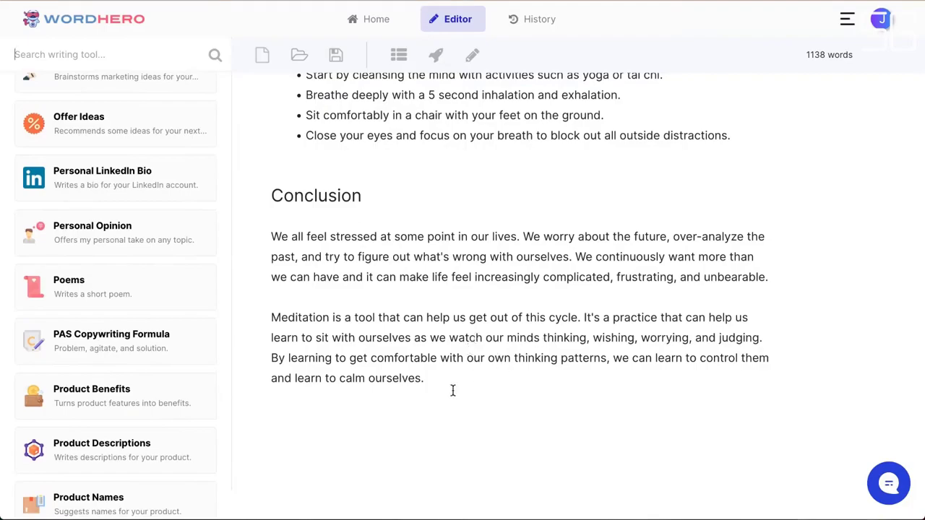
pyautogui.scroll(20, 453, 390)
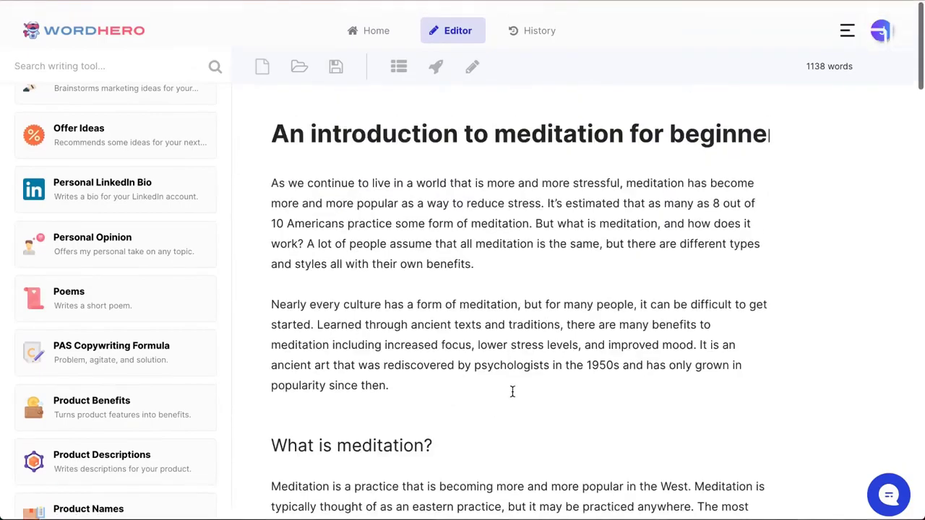